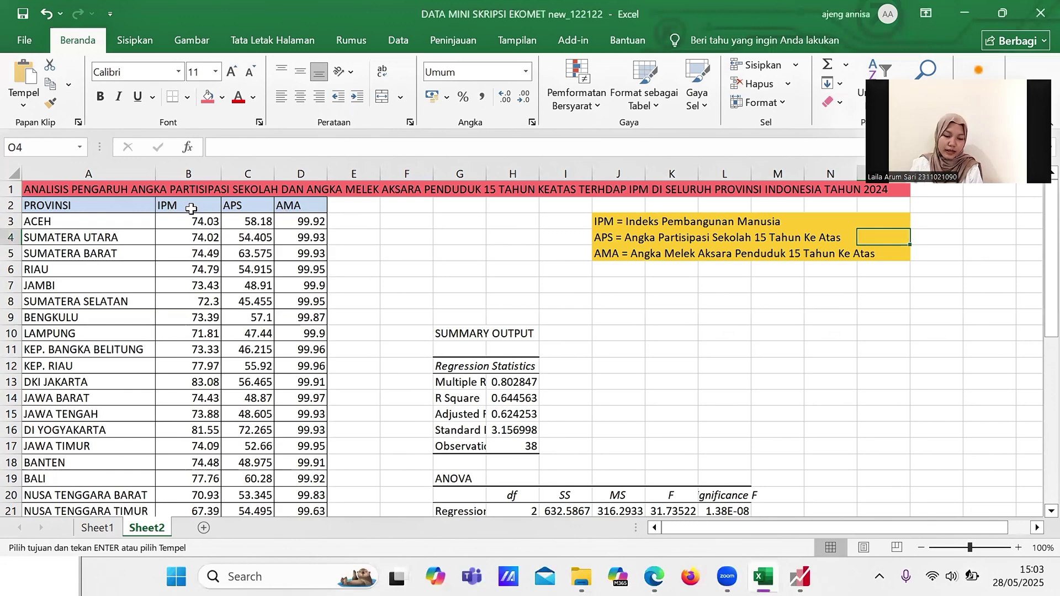
# Step: Copy the IPM, APS and AMA columns with their headers (B2:D40) from Sheet2 and switch to EViews
pyautogui.moveTo(191, 209); pyautogui.dragTo(292, 252)
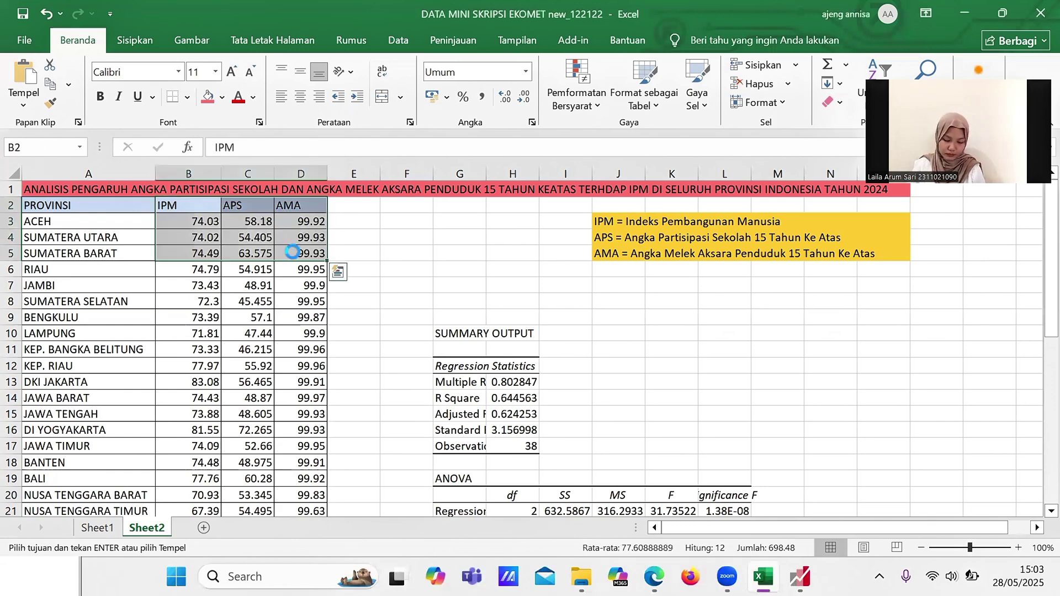
pyautogui.hotkey('ctrl', 'shift', 'Down')
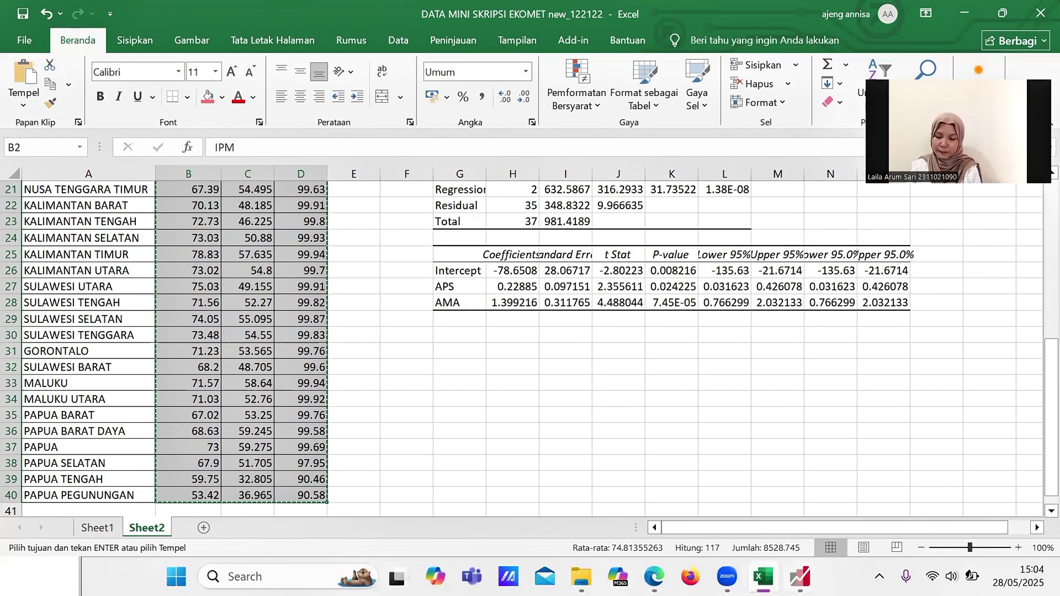
pyautogui.moveTo(800, 577)
pyautogui.click(746, 446)
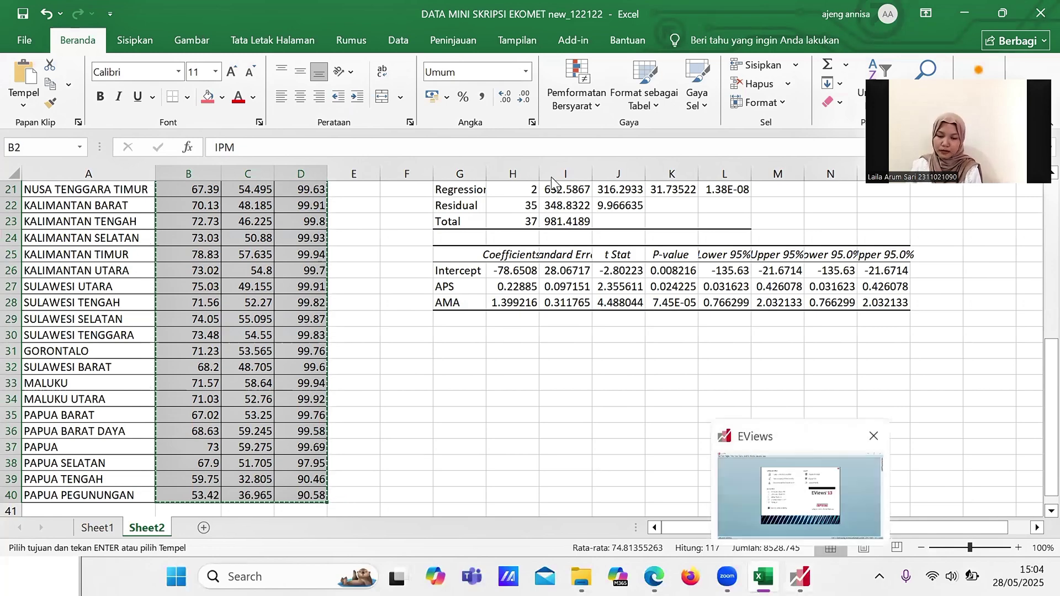
# Step: Create a new workfile with the Unstructured / Undated structure type and 38 observations
pyautogui.click(429, 145)
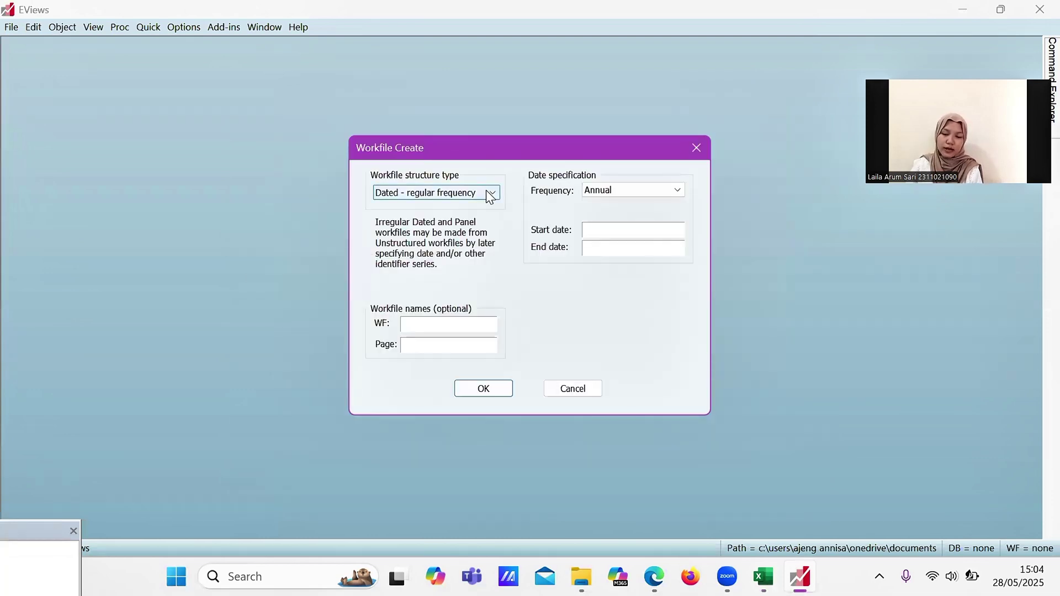
pyautogui.click(490, 195)
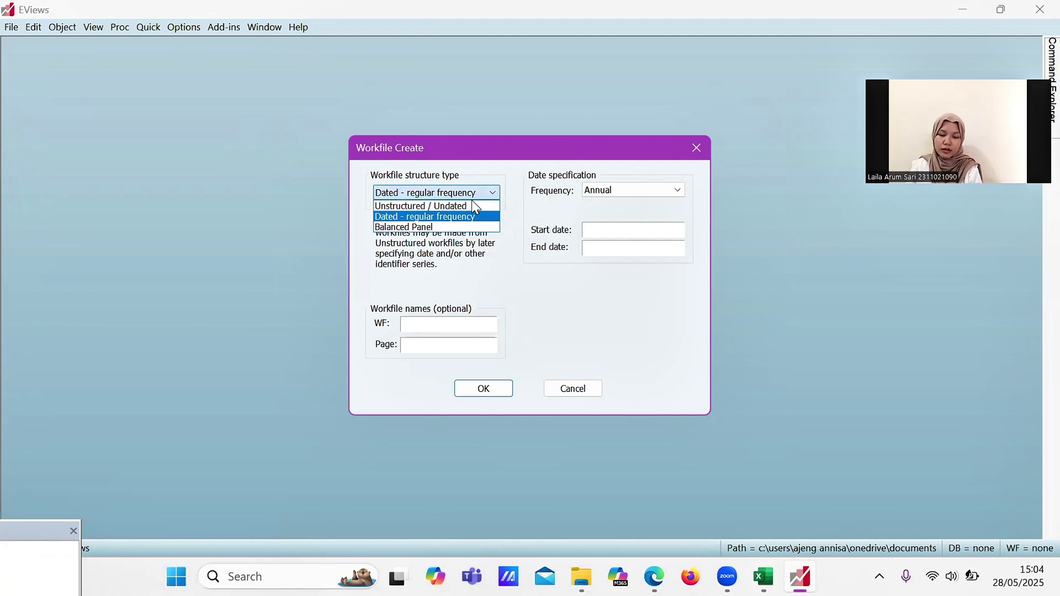
pyautogui.click(476, 206)
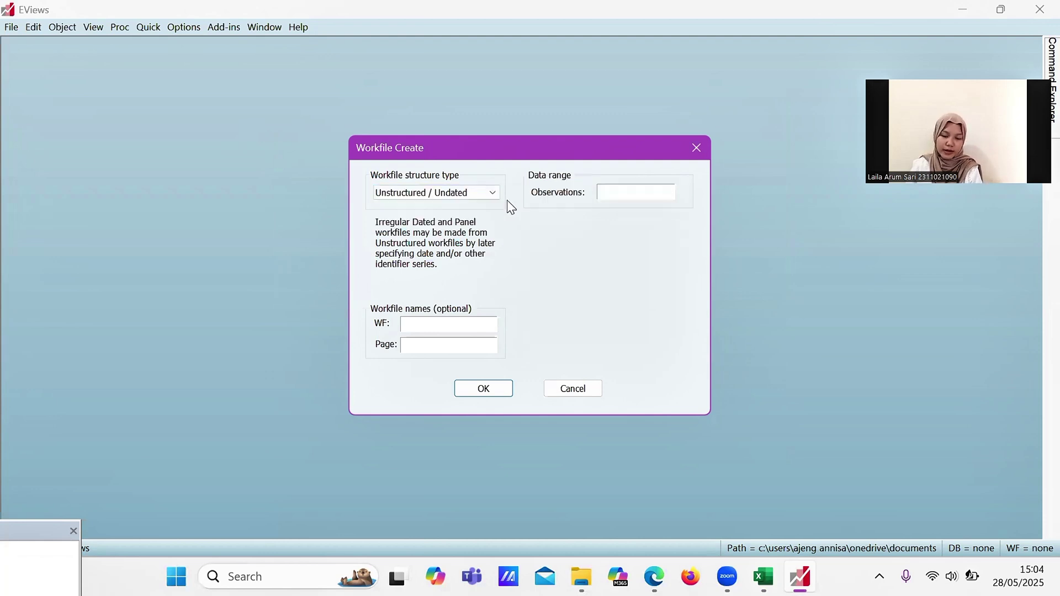
pyautogui.click(636, 193)
pyautogui.write('38')
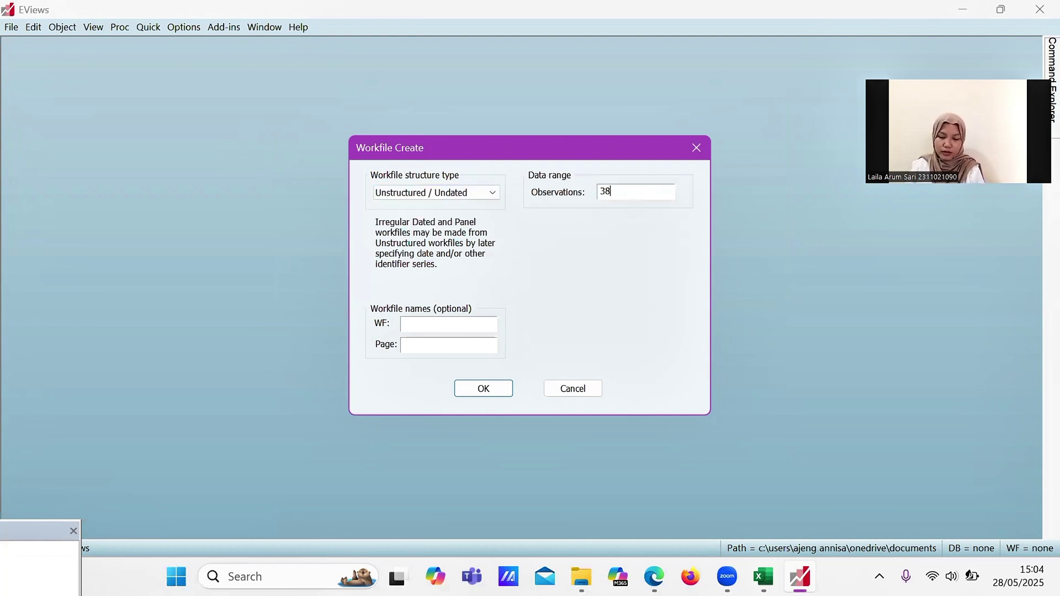
pyautogui.click(491, 387)
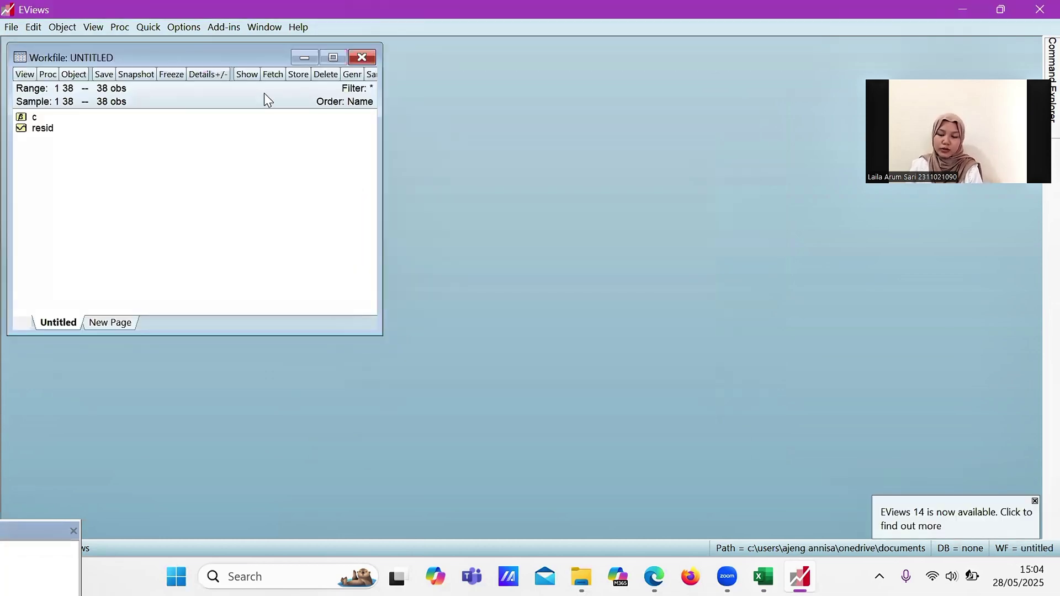
# Step: Paste the copied IPM, APS and AMA data with headers into a new empty group and name it group01
pyautogui.click(149, 27)
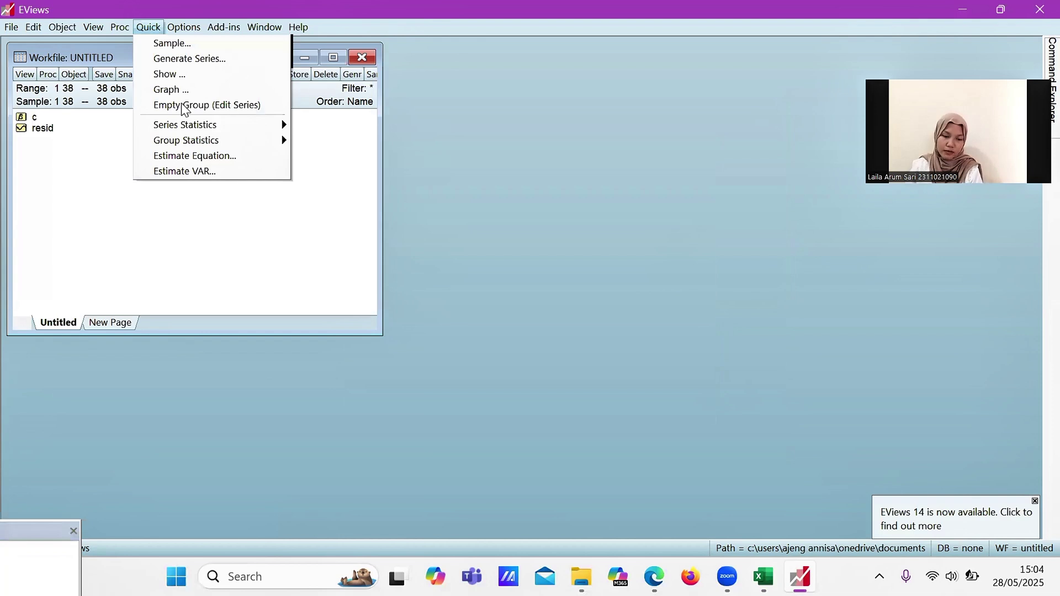
pyautogui.click(185, 106)
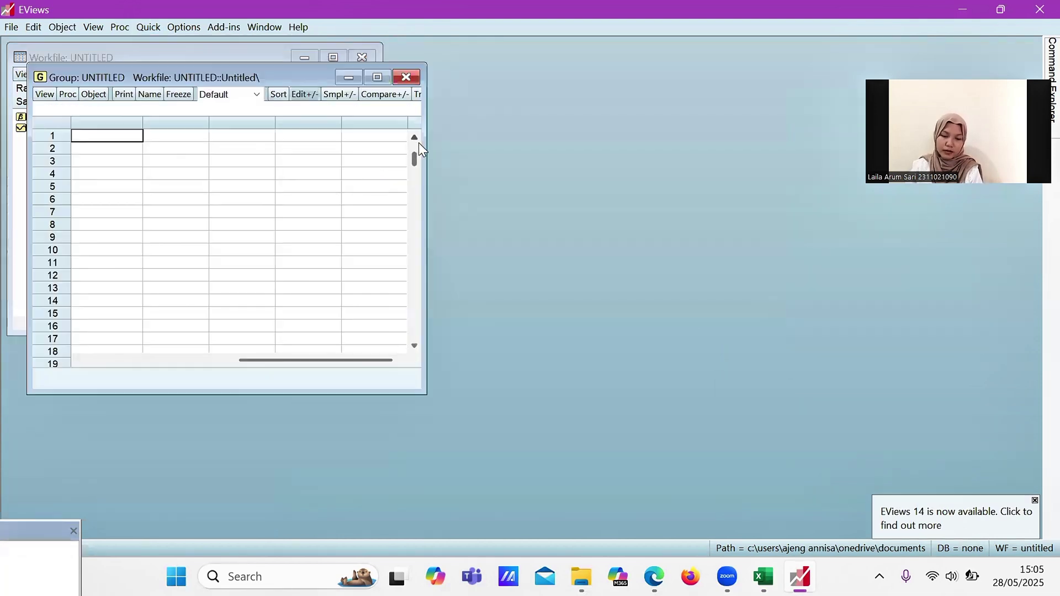
pyautogui.scroll(1, 135, 137)
pyautogui.click(134, 137)
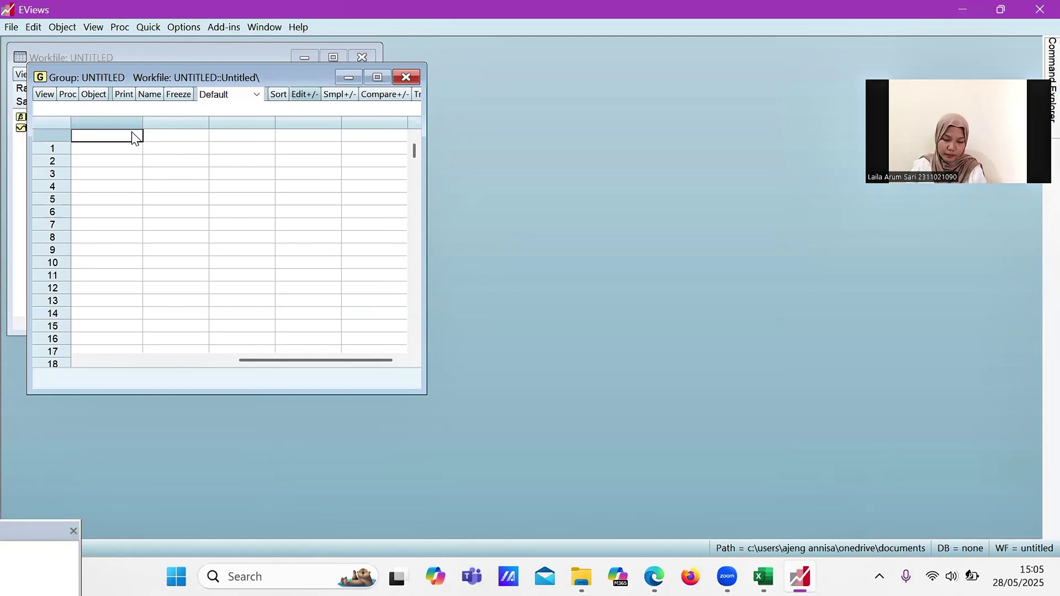
pyautogui.hotkey('ctrl', 'v')
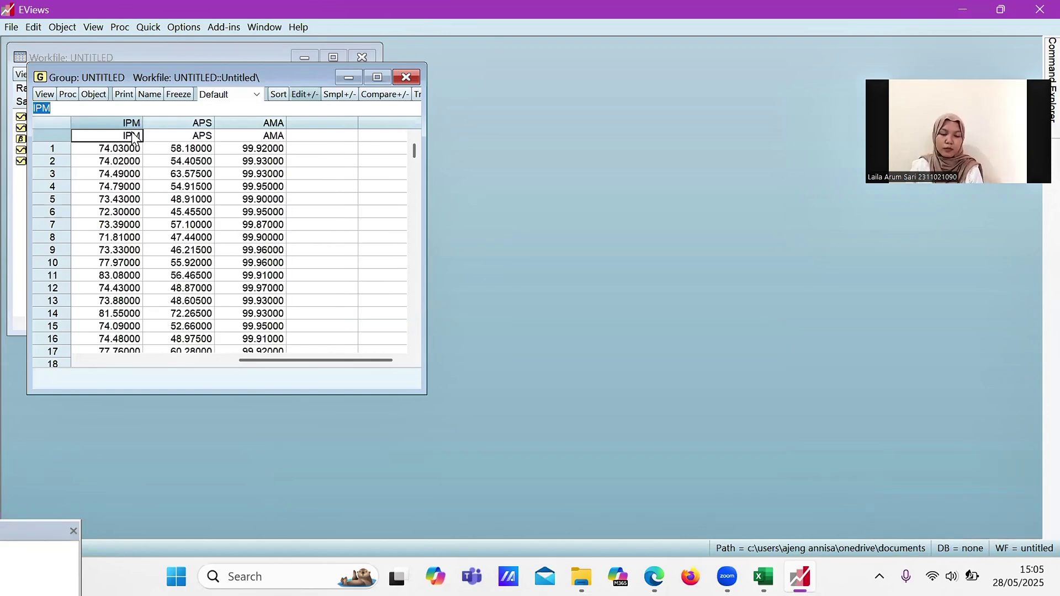
pyautogui.click(156, 97)
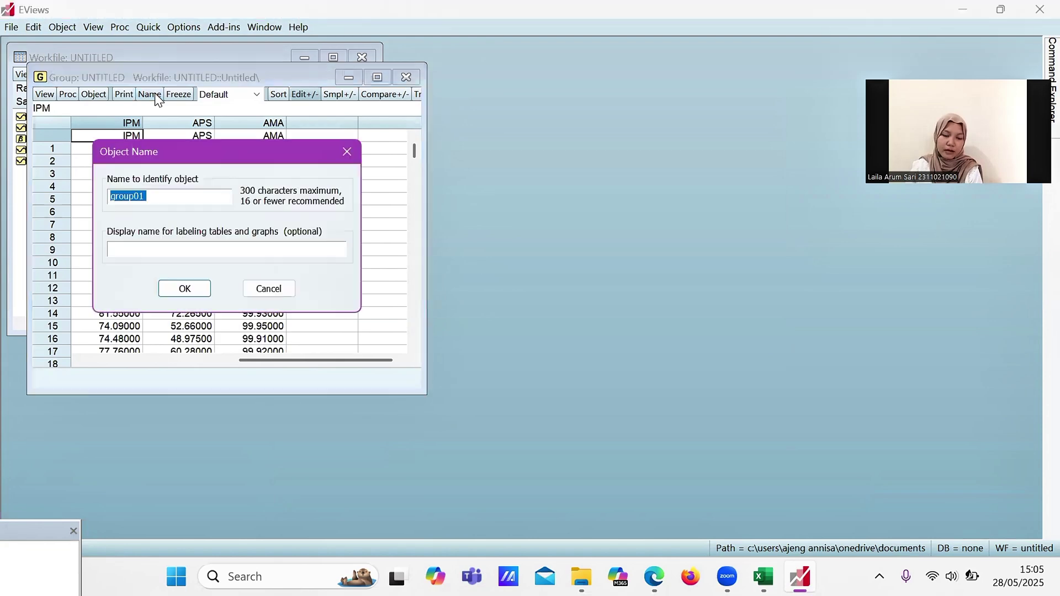
pyautogui.click(188, 289)
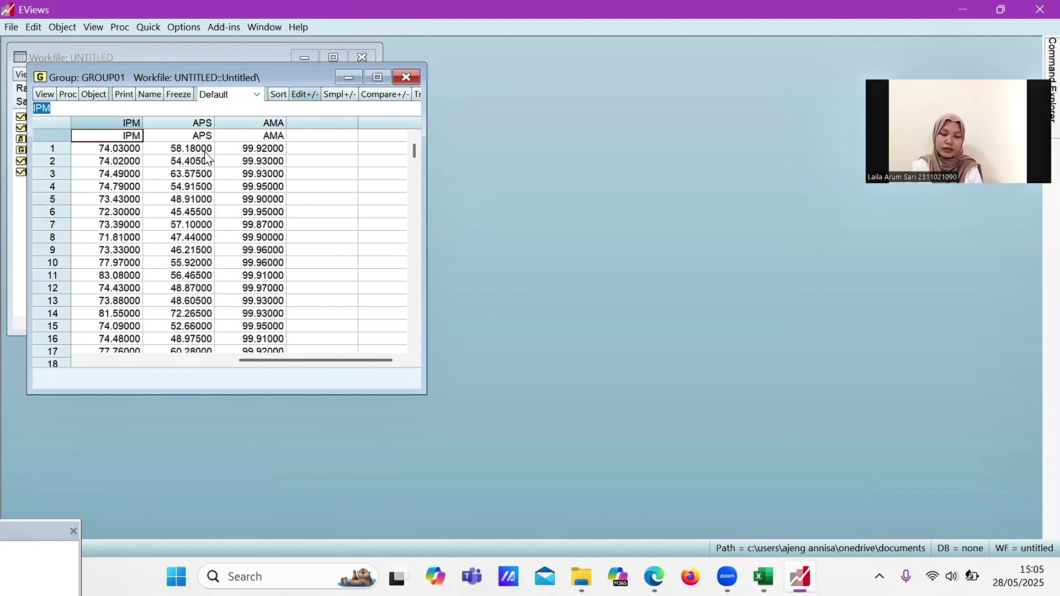
# Step: Make a copy of the group and estimate a Least Squares equation from it with the specification "ipm c aps ama"
pyautogui.click(94, 95)
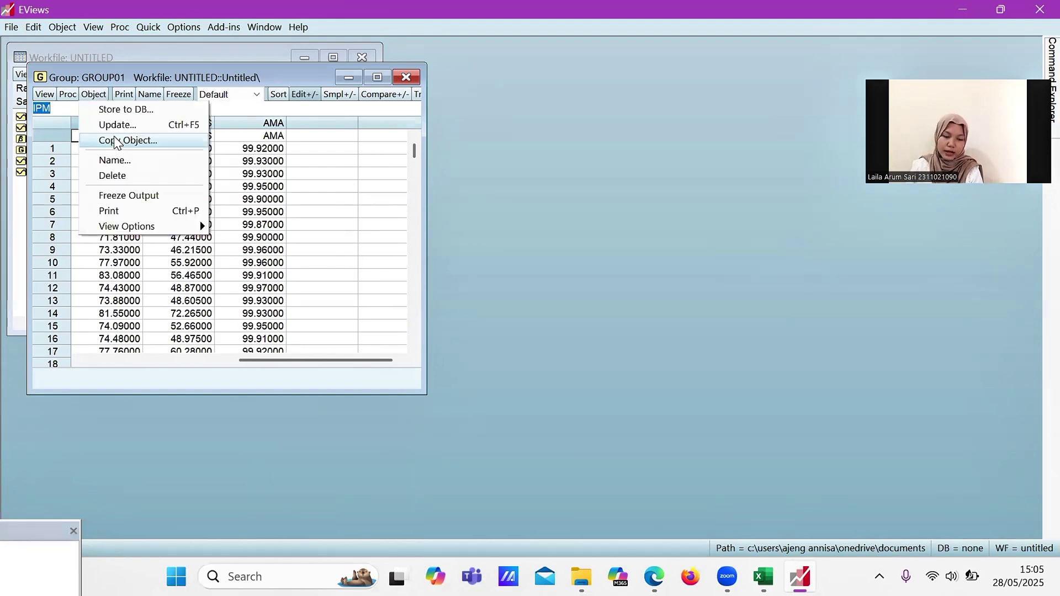
pyautogui.click(116, 141)
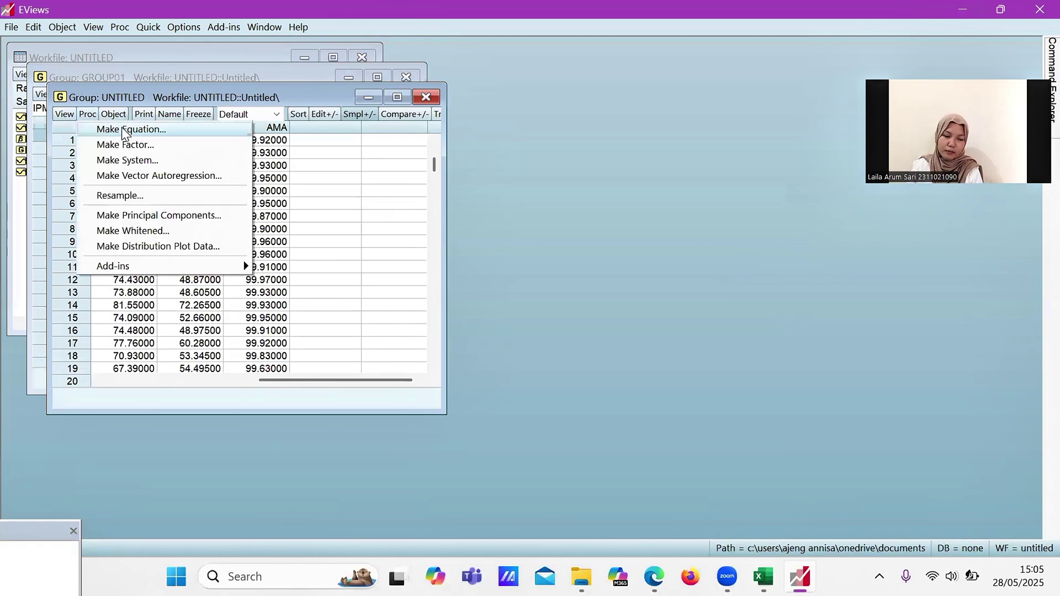
pyautogui.click(127, 129)
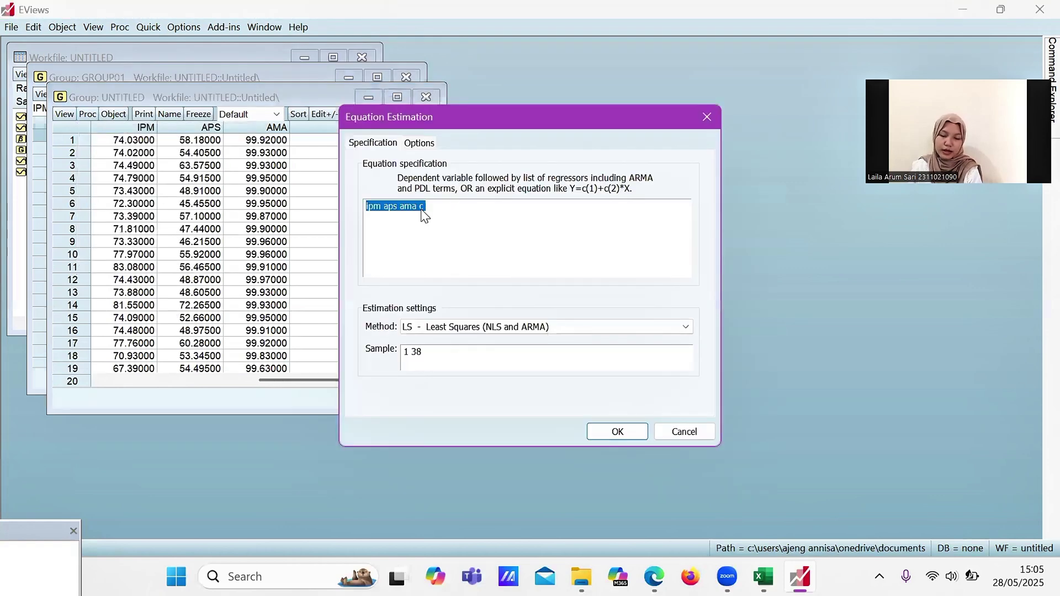
pyautogui.click(383, 208)
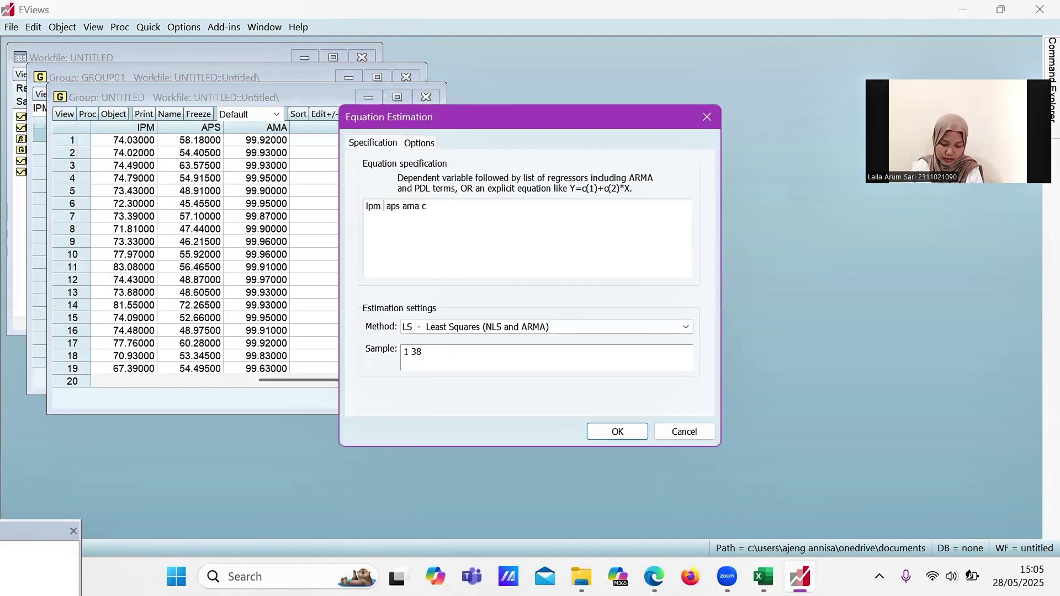
pyautogui.write('d')
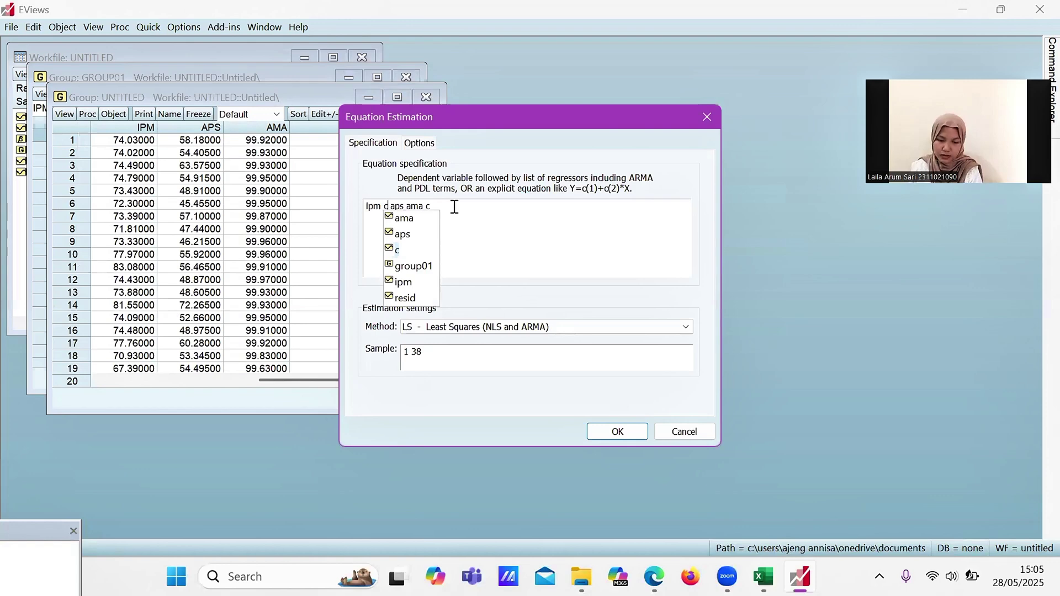
pyautogui.press('Escape')
pyautogui.press('BackSpace')
pyautogui.press('BackSpace')
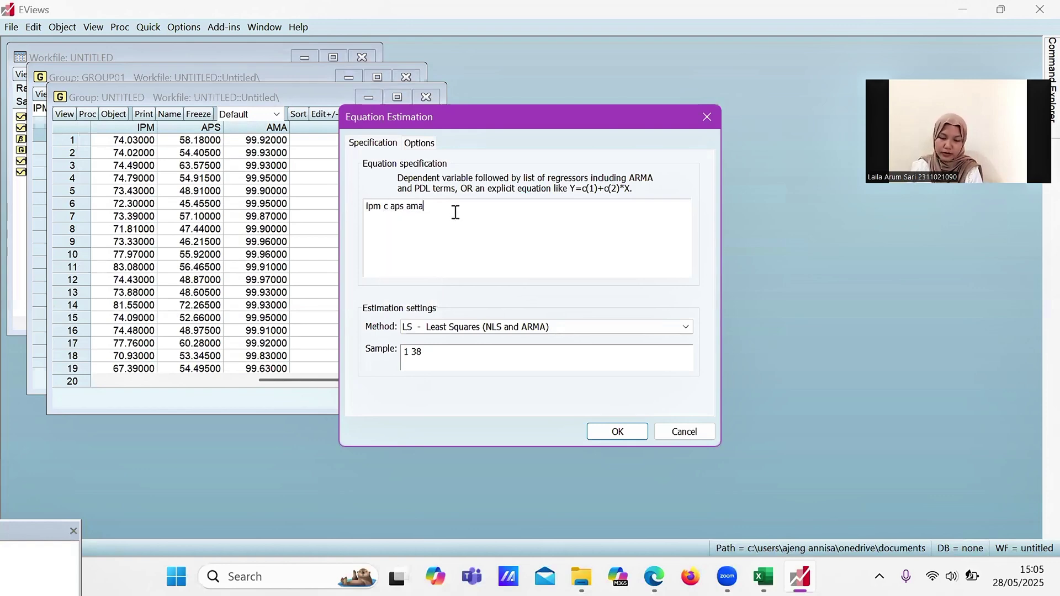
pyautogui.click(617, 432)
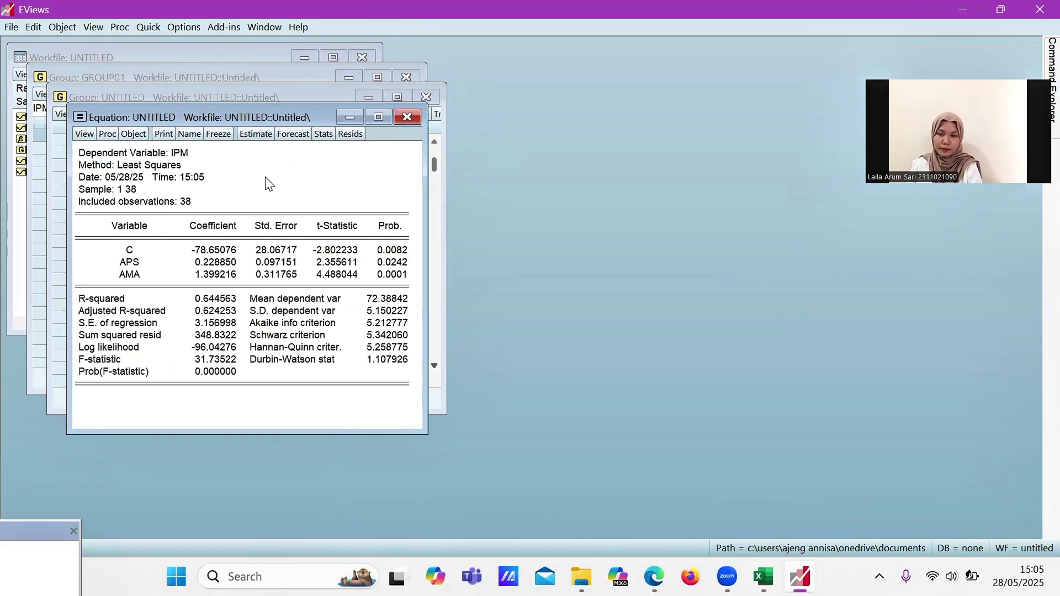
# Step: Run the Histogram - Normality Test on the equation's residuals and maximize its window
pyautogui.click(85, 134)
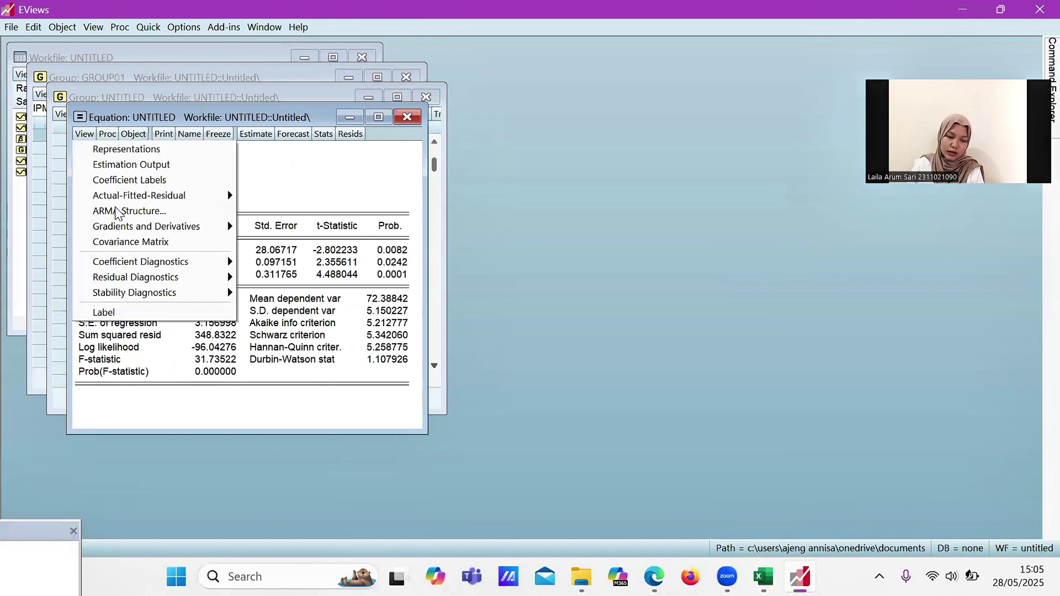
pyautogui.moveTo(150, 266)
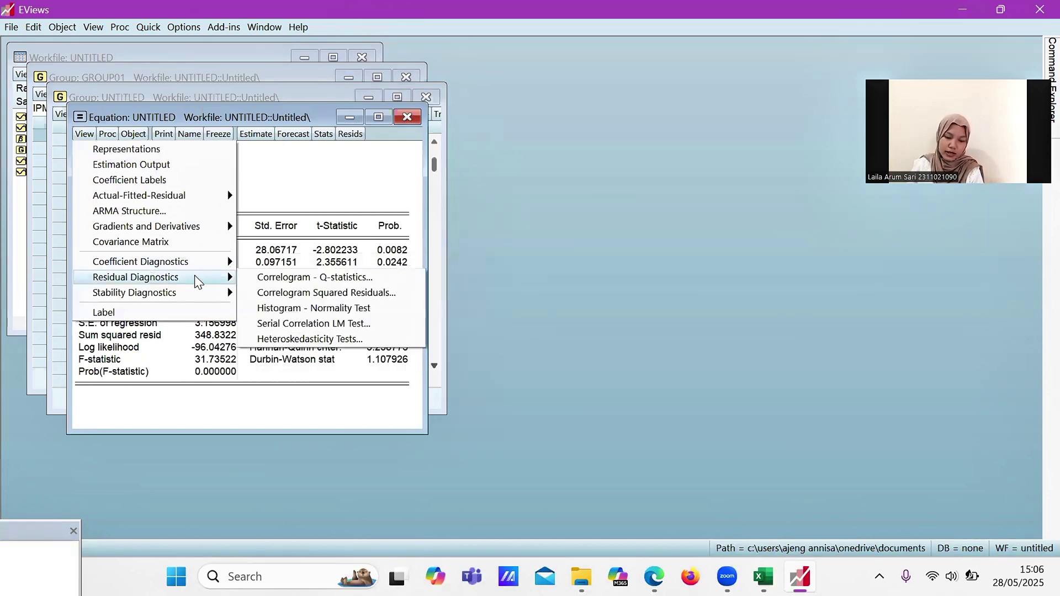
pyautogui.click(269, 314)
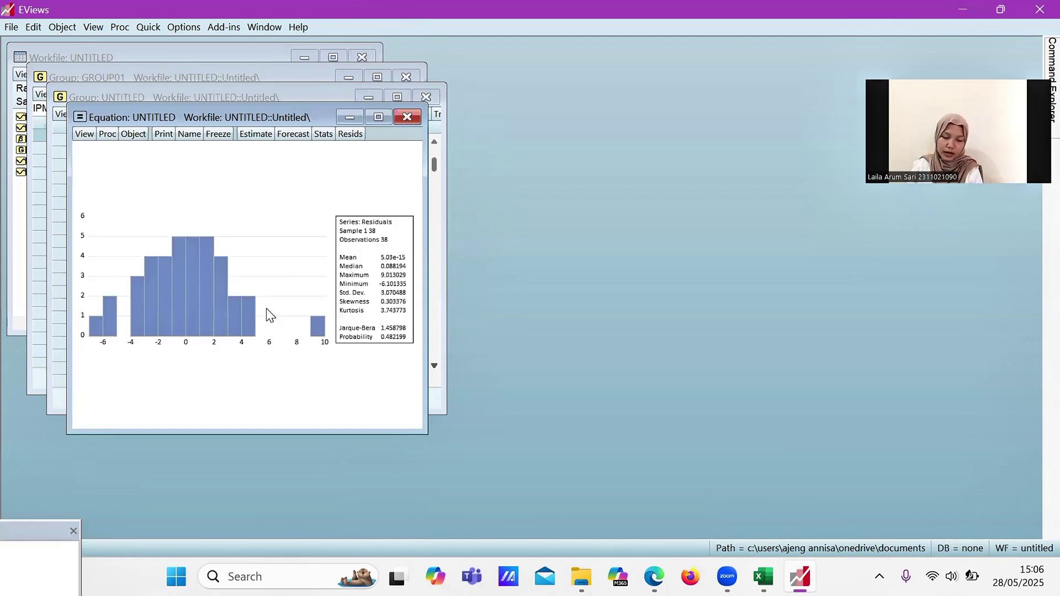
pyautogui.click(379, 118)
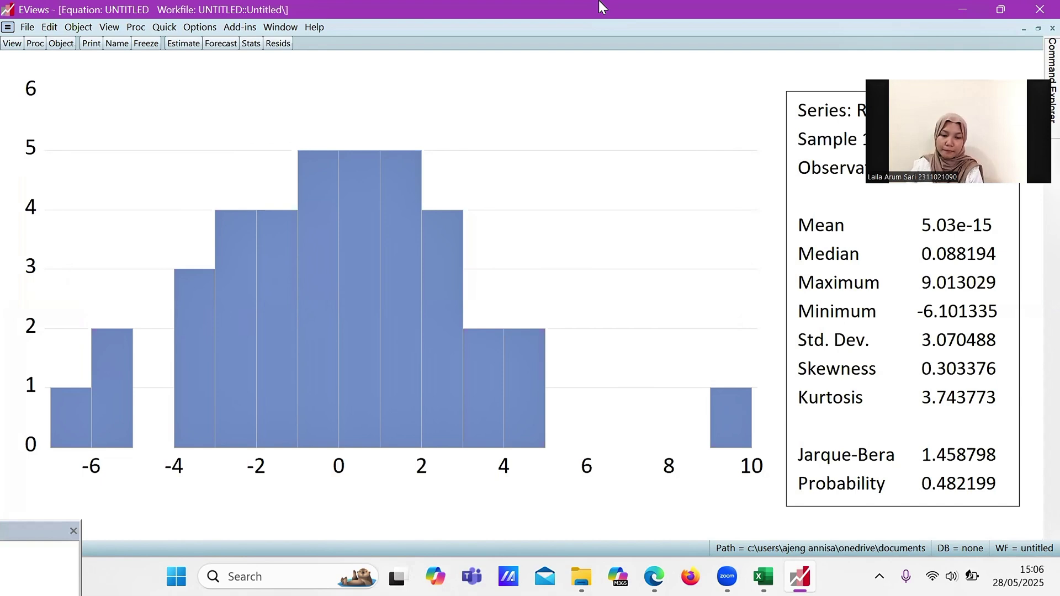
# Step: Freeze the residual normality histogram as a graph and name it normalitas
pyautogui.click(145, 44)
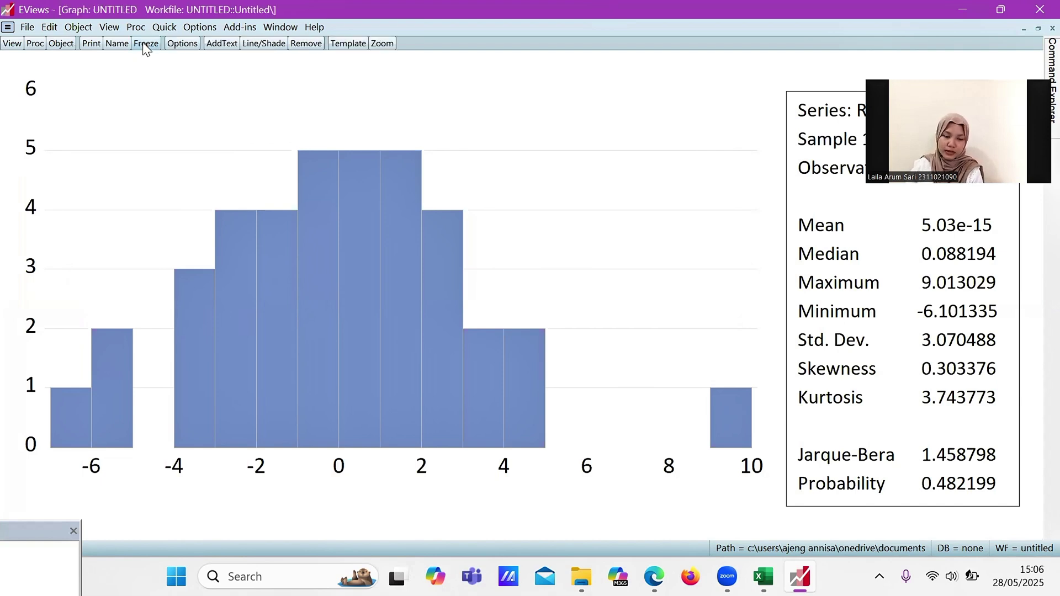
pyautogui.click(126, 44)
pyautogui.write('n')
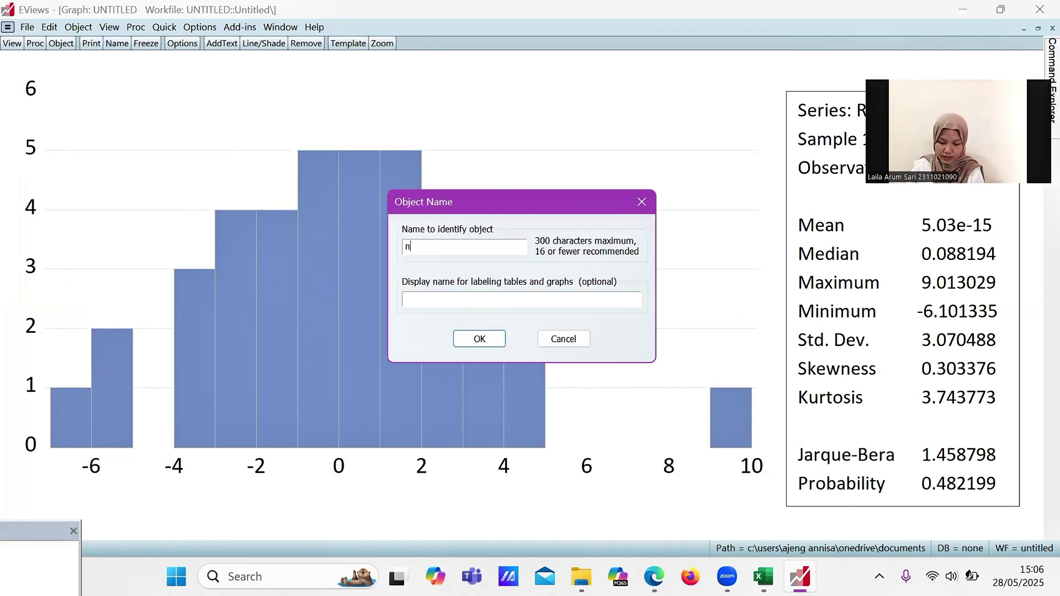
pyautogui.write('ormali')
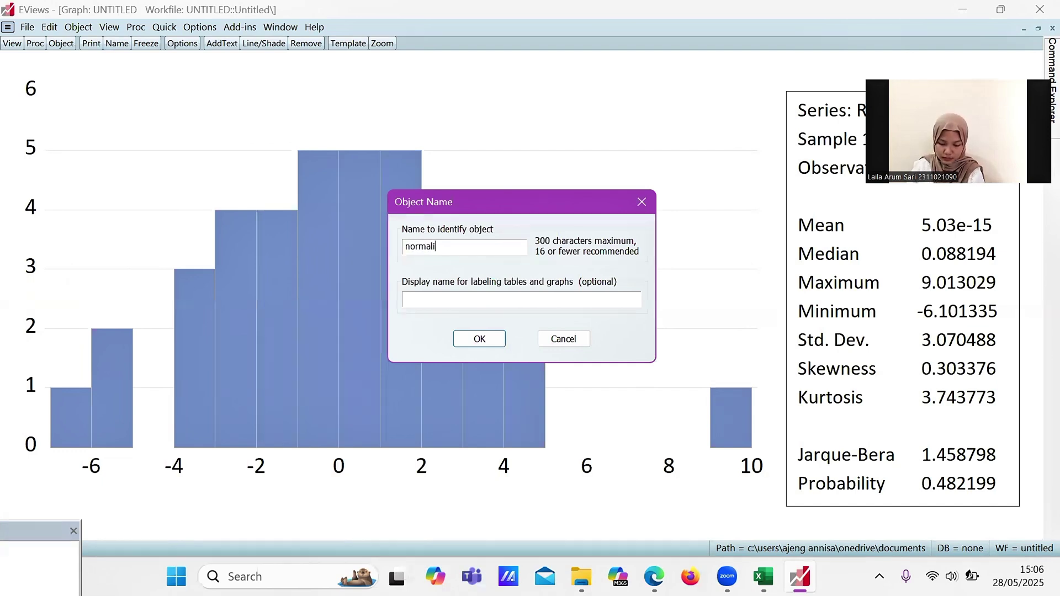
pyautogui.write('ta')
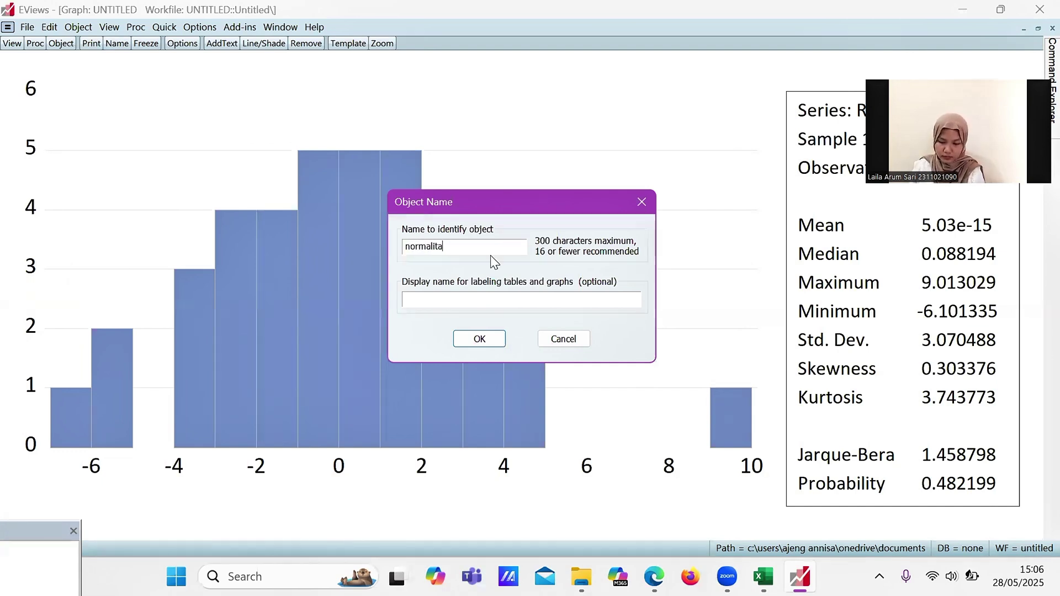
pyautogui.write('s')
pyautogui.press('Return')
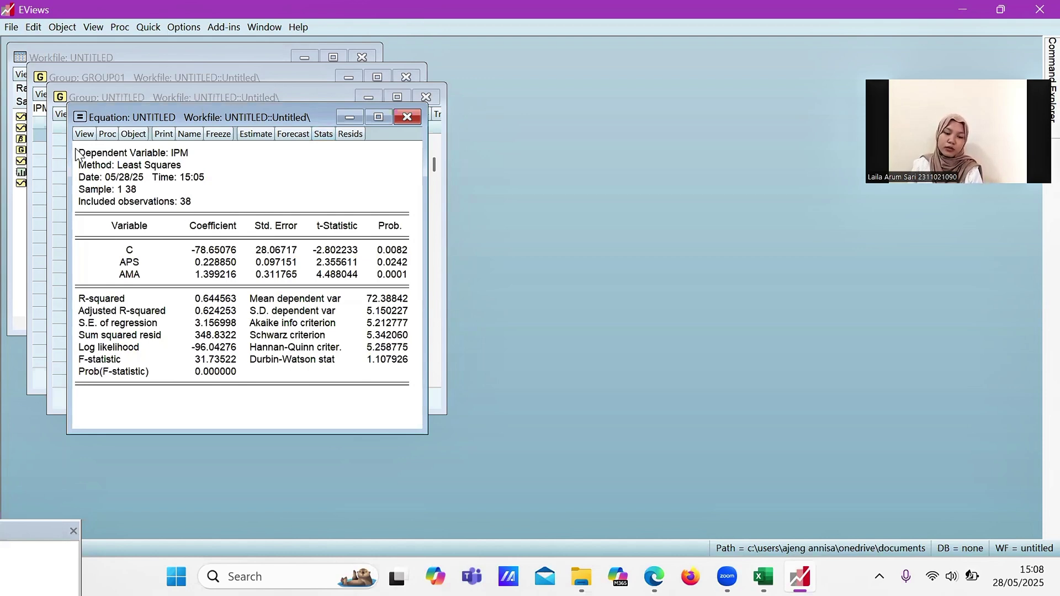
# Step: Run the Variance Inflation Factors coefficient diagnostic on the estimated equation
pyautogui.click(85, 135)
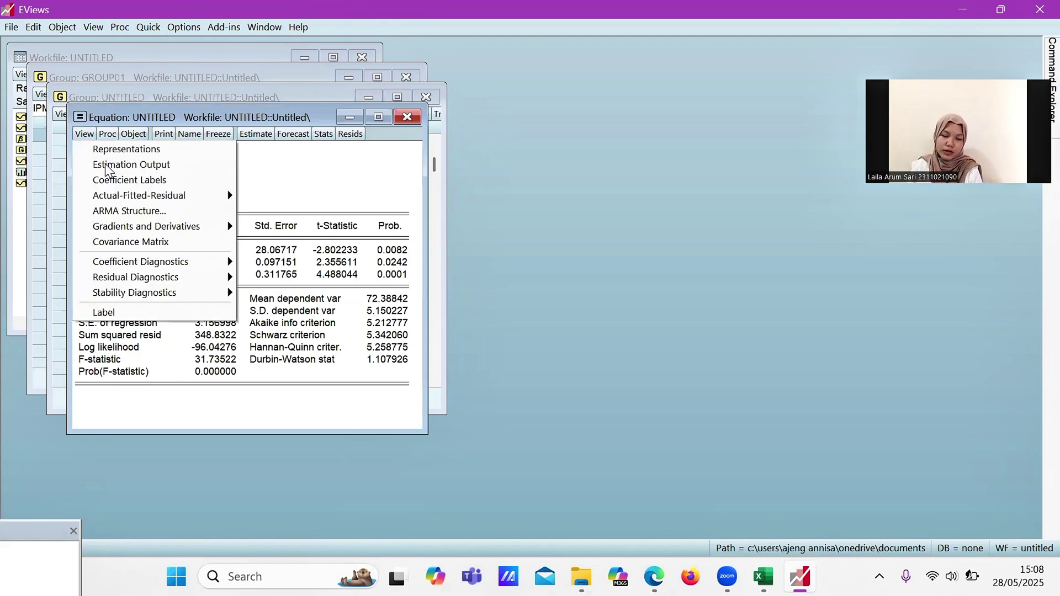
pyautogui.moveTo(161, 262)
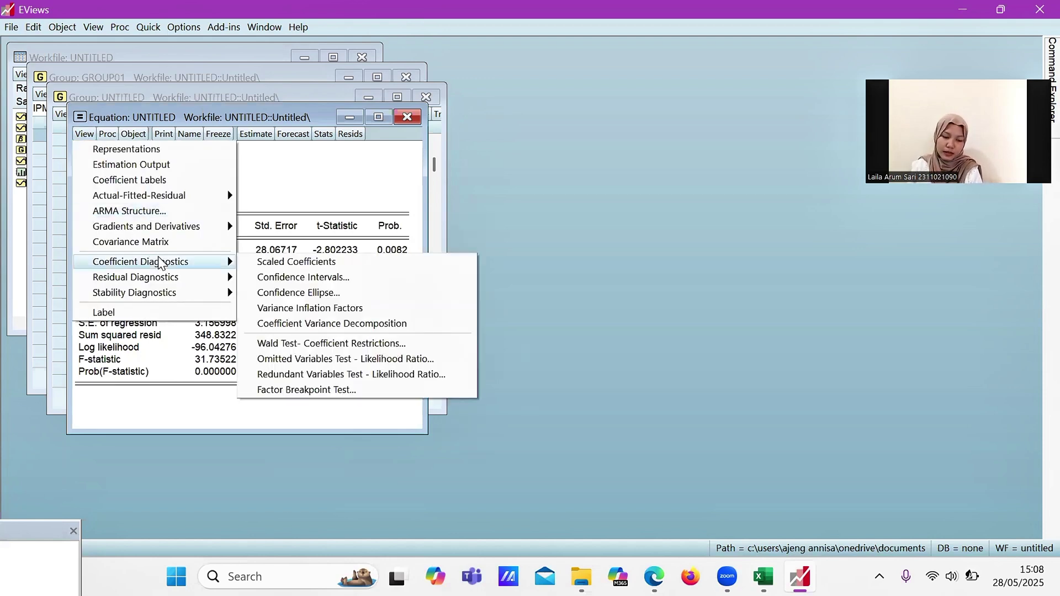
pyautogui.click(302, 309)
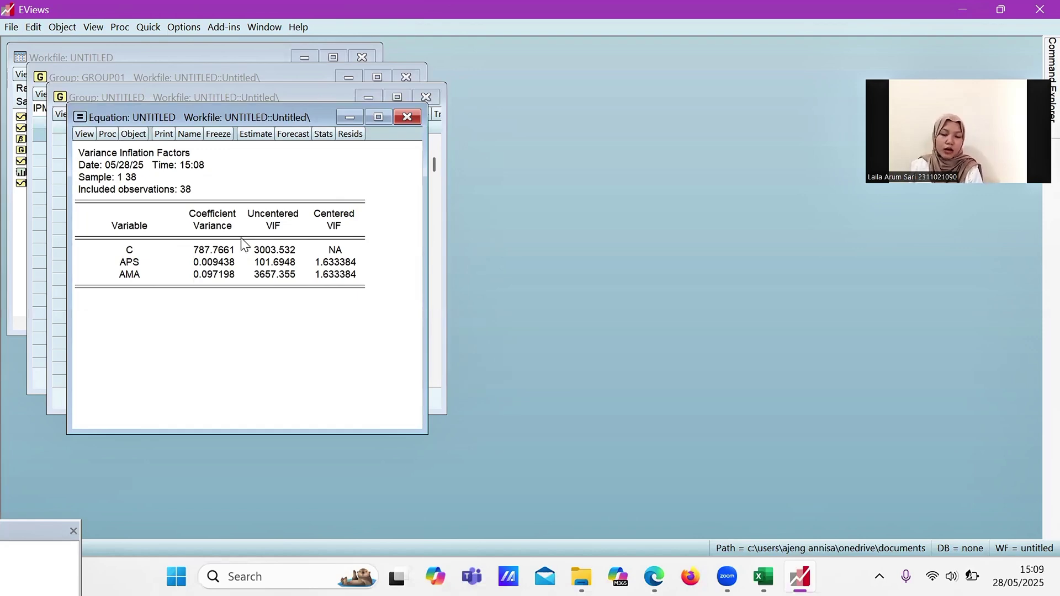
# Step: Freeze the Variance Inflation Factors output as a table and name it multikolinearitas
pyautogui.click(221, 134)
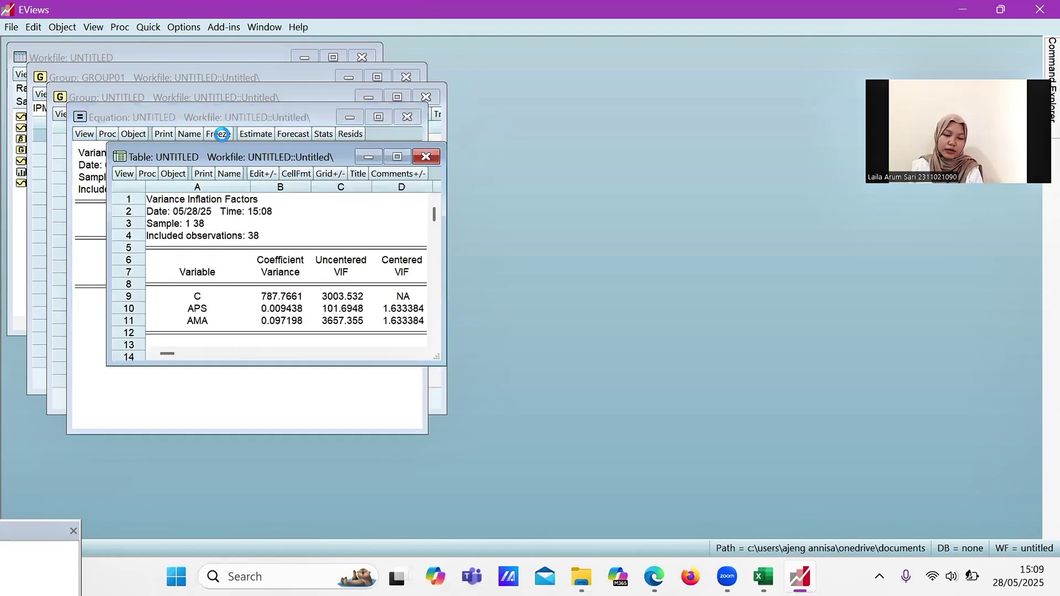
pyautogui.click(230, 175)
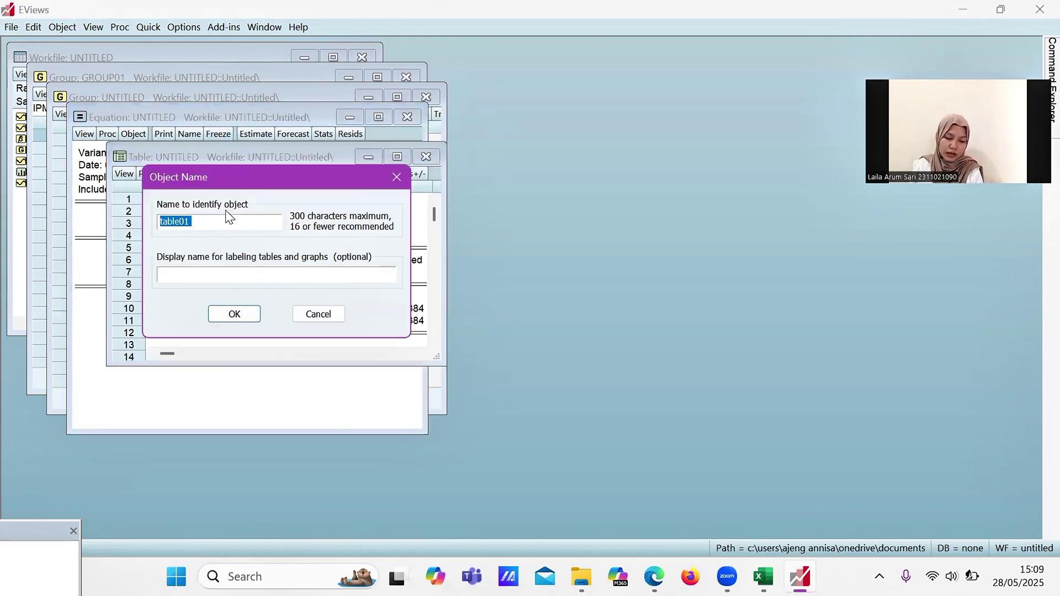
pyautogui.write('mu')
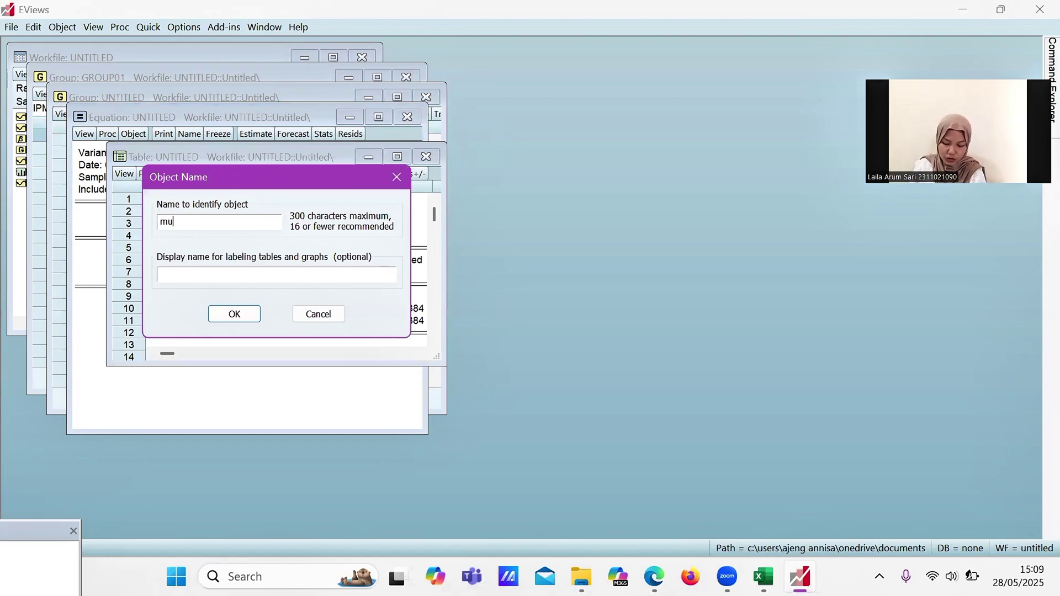
pyautogui.write('ltiko')
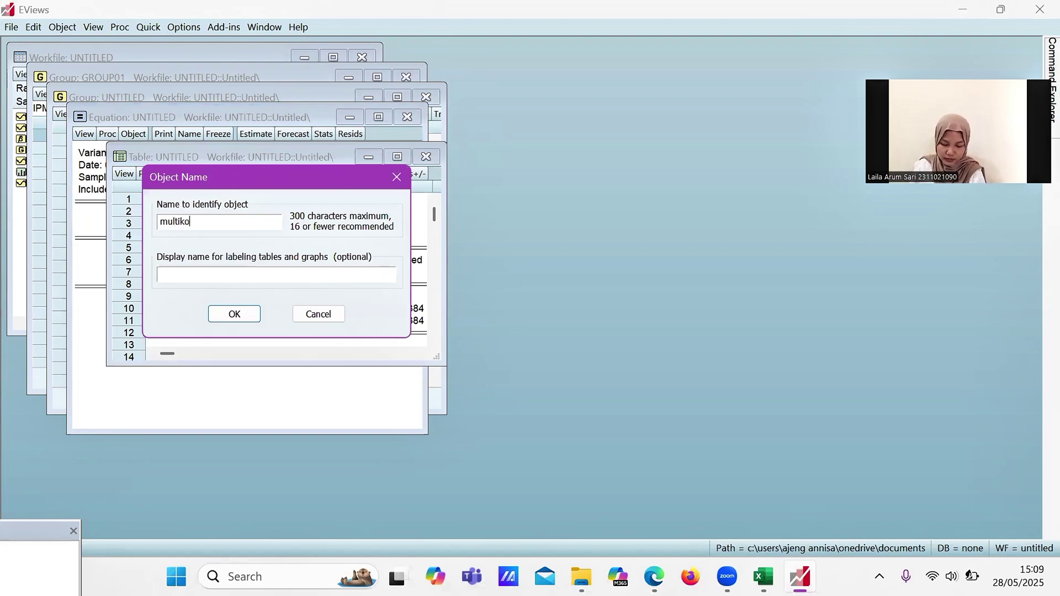
pyautogui.write('linea')
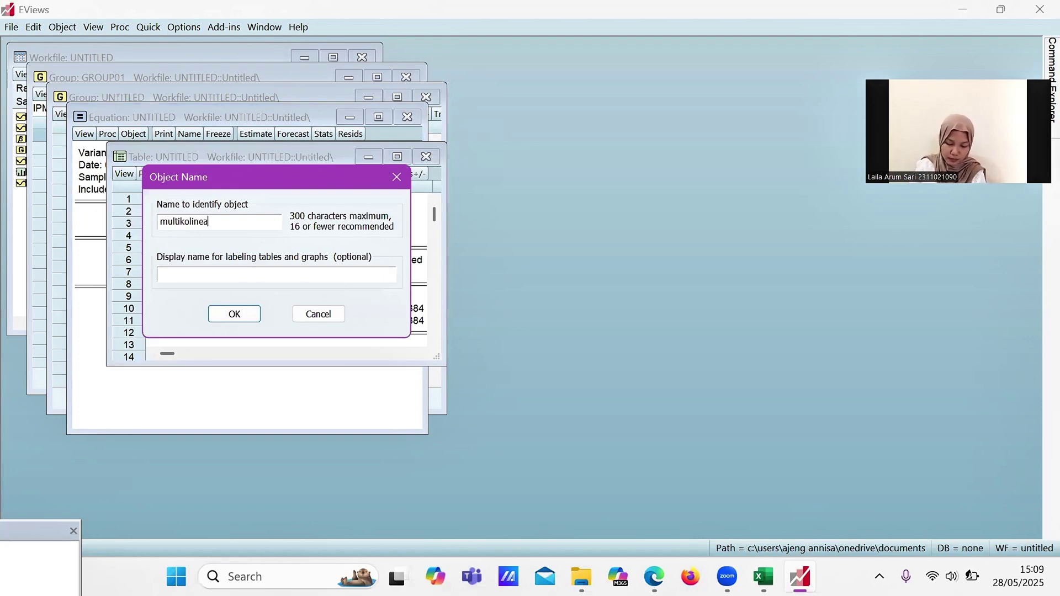
pyautogui.write('rita')
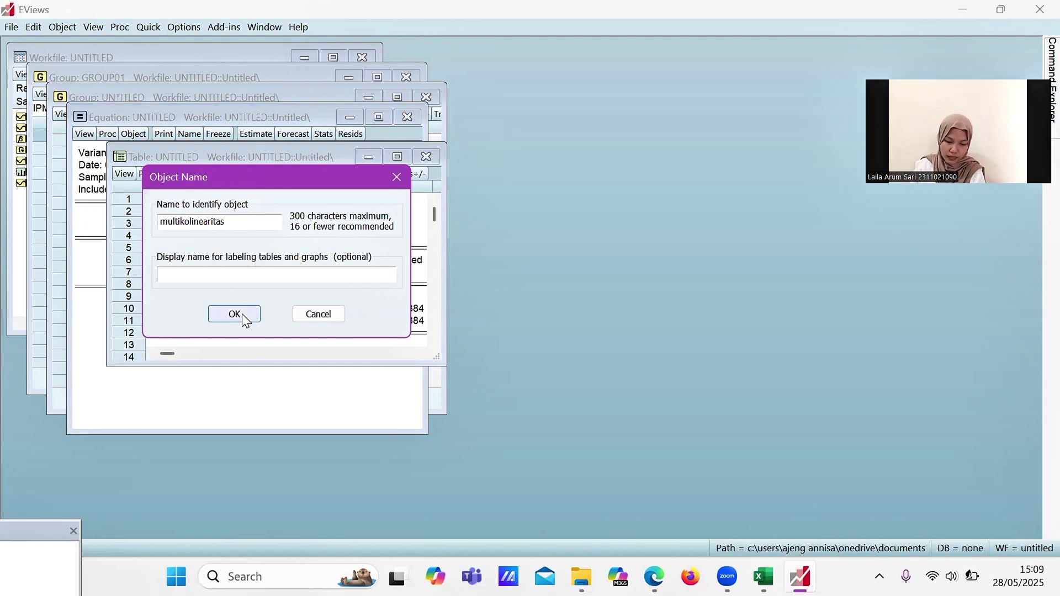
pyautogui.write('s')
pyautogui.click(244, 316)
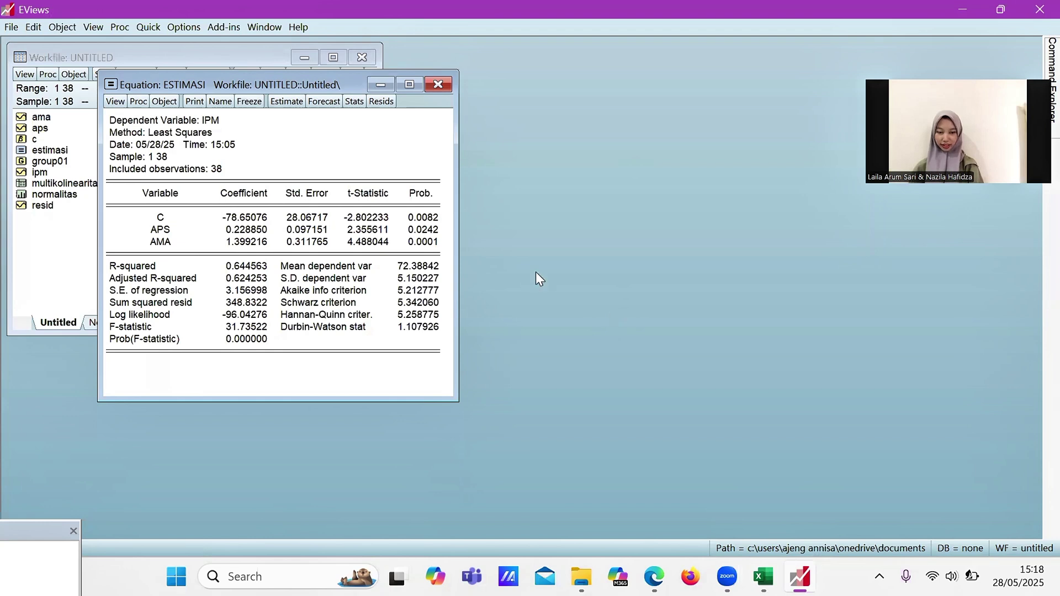
# Step: Run the White heteroskedasticity test with White cross terms included on the ESTIMASI equation's residuals
pyautogui.click(116, 102)
pyautogui.moveTo(170, 245)
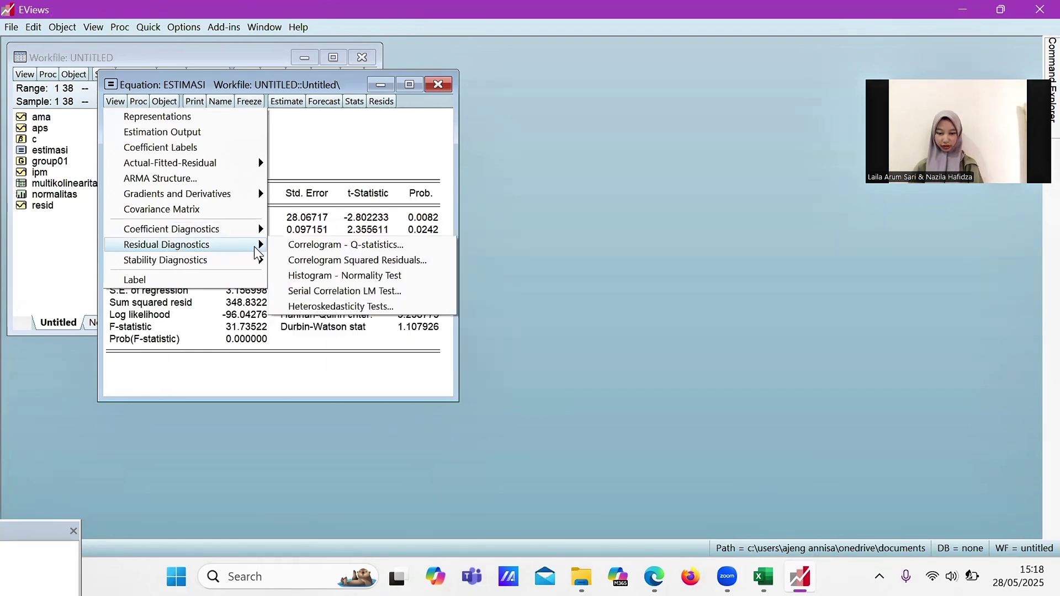
pyautogui.click(301, 307)
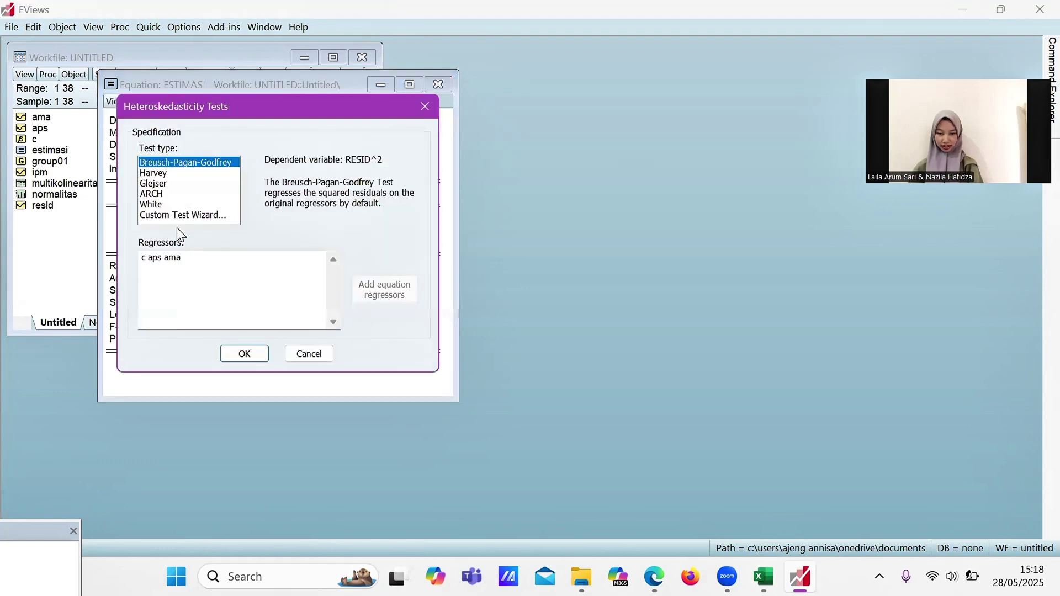
pyautogui.click(158, 205)
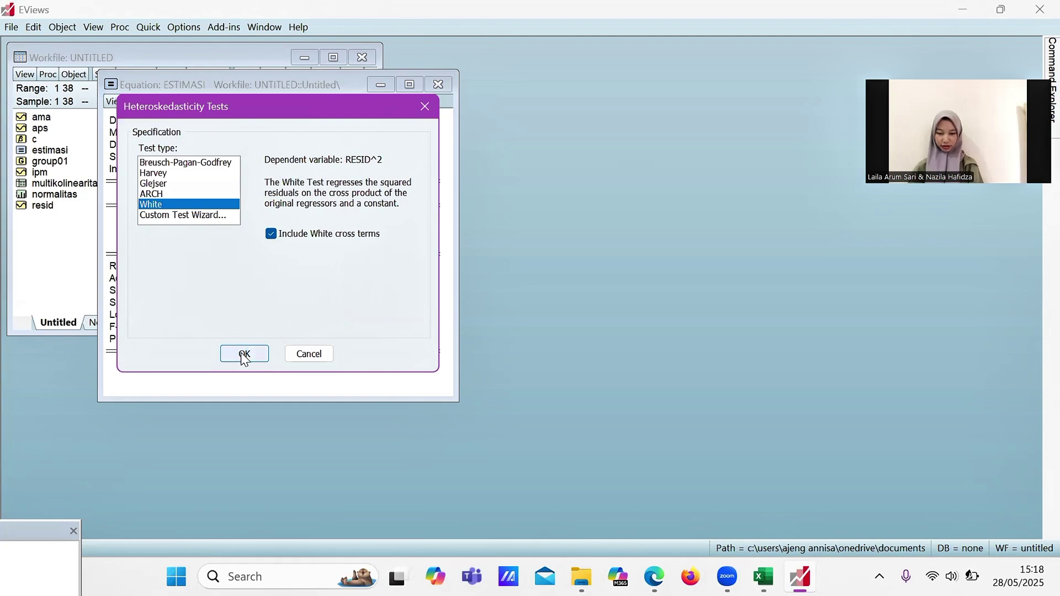
pyautogui.click(246, 355)
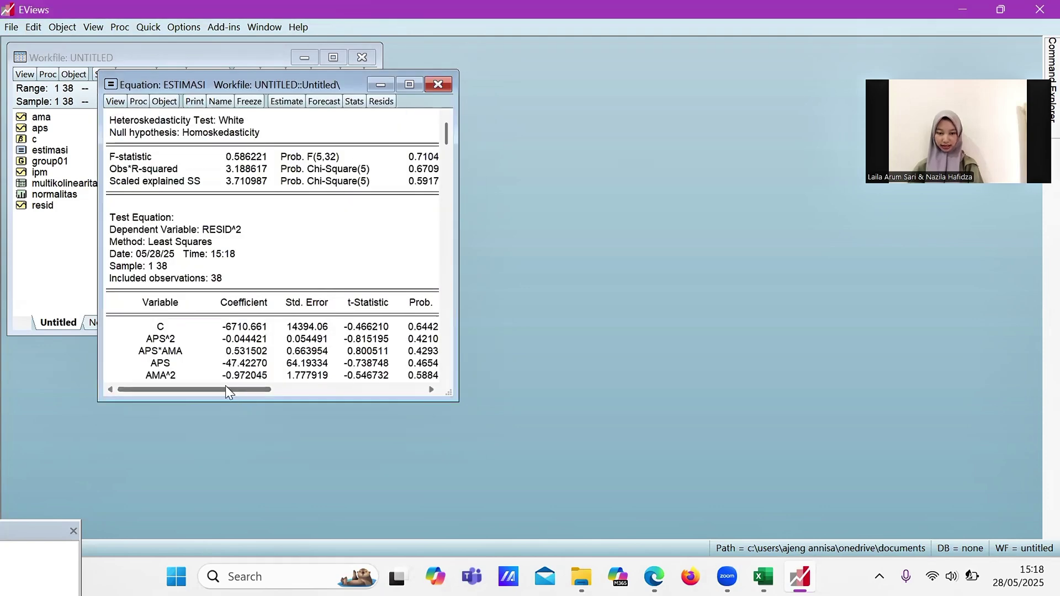
pyautogui.moveTo(226, 390); pyautogui.dragTo(238, 389)
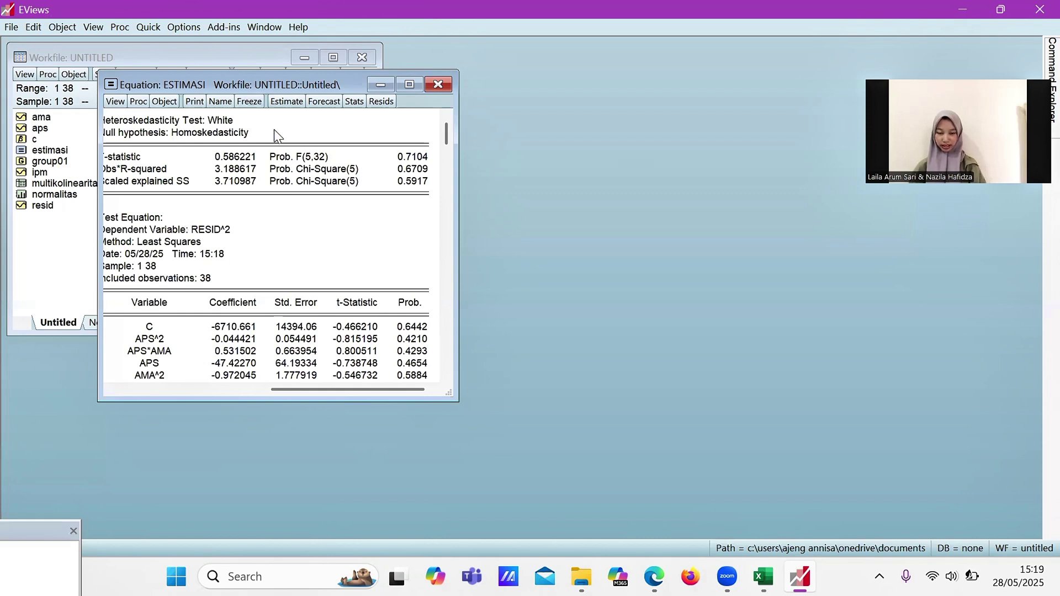
# Step: Freeze the White heteroskedasticity test output as a table and name it heteroskedastisitas_tes
pyautogui.click(253, 102)
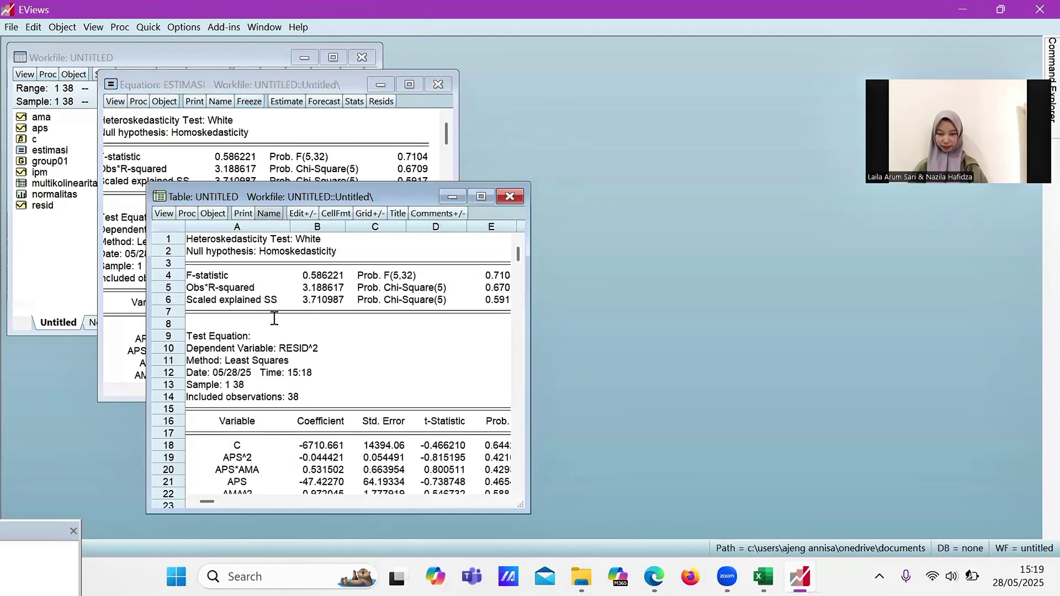
pyautogui.press('BackSpace')
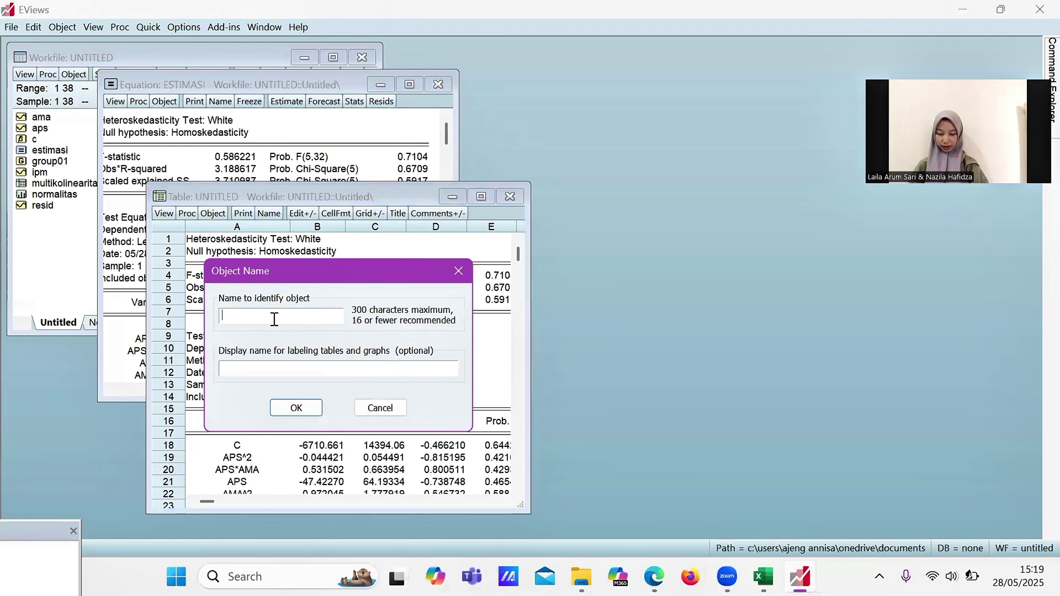
pyautogui.write('heteroskedastis')
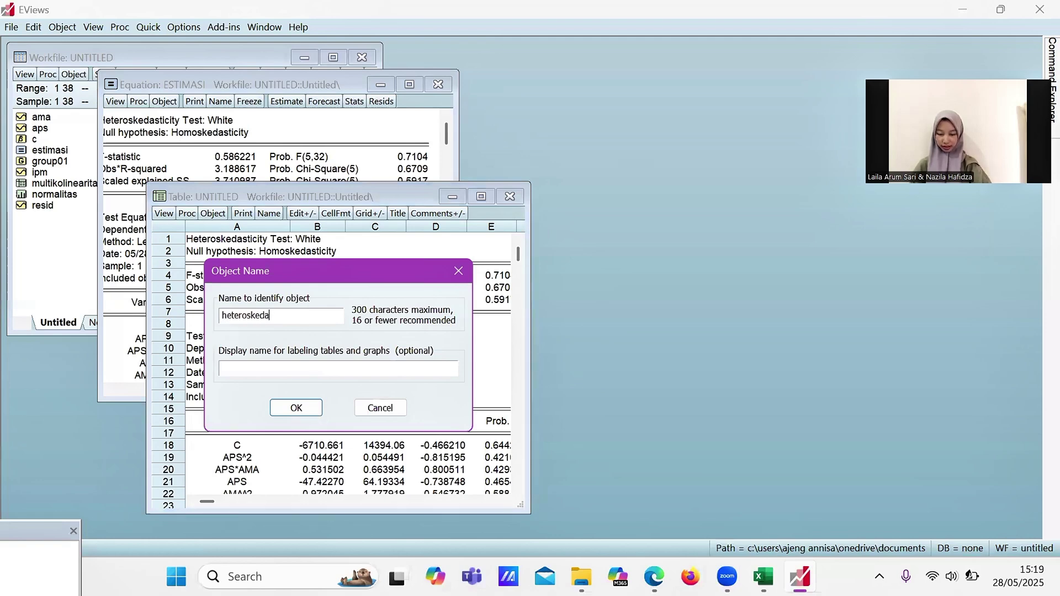
pyautogui.write('itas_tes')
pyautogui.click(299, 408)
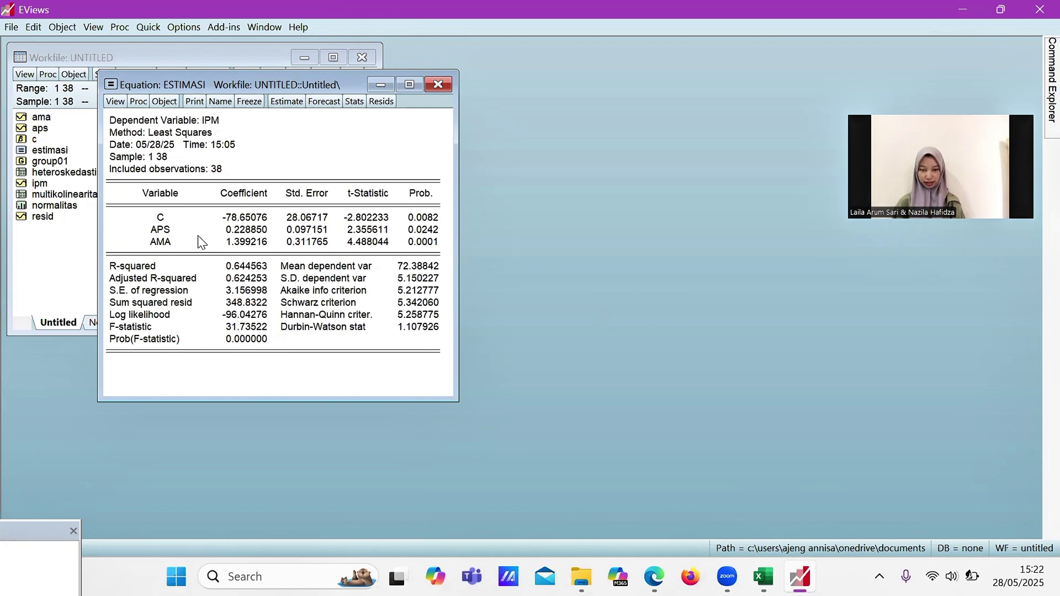
# Step: Run the Serial Correlation LM Test on the ESTIMASI equation's residuals with 2 lags
pyautogui.click(115, 101)
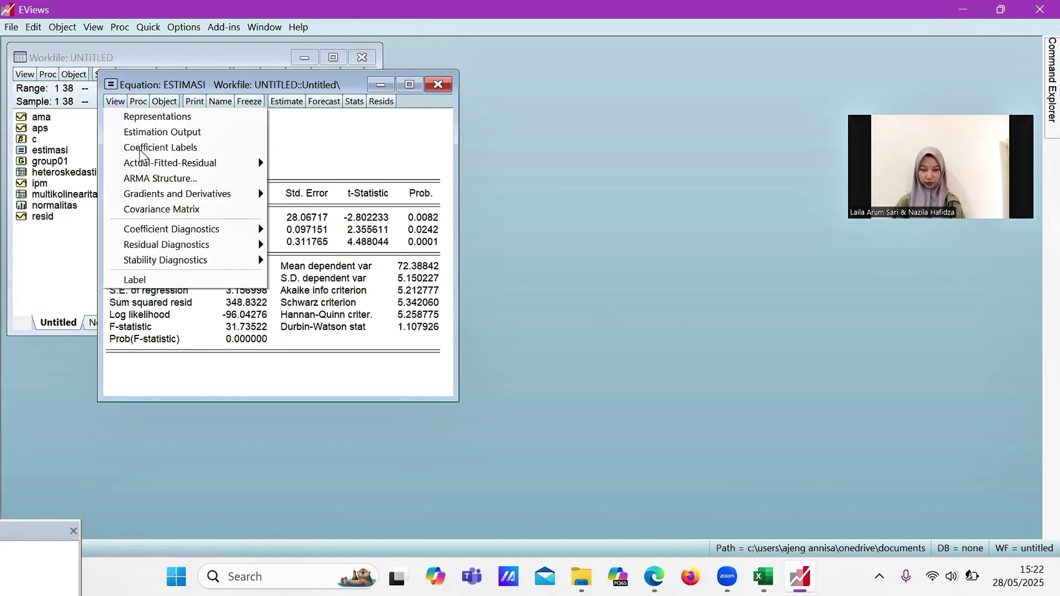
pyautogui.moveTo(174, 245)
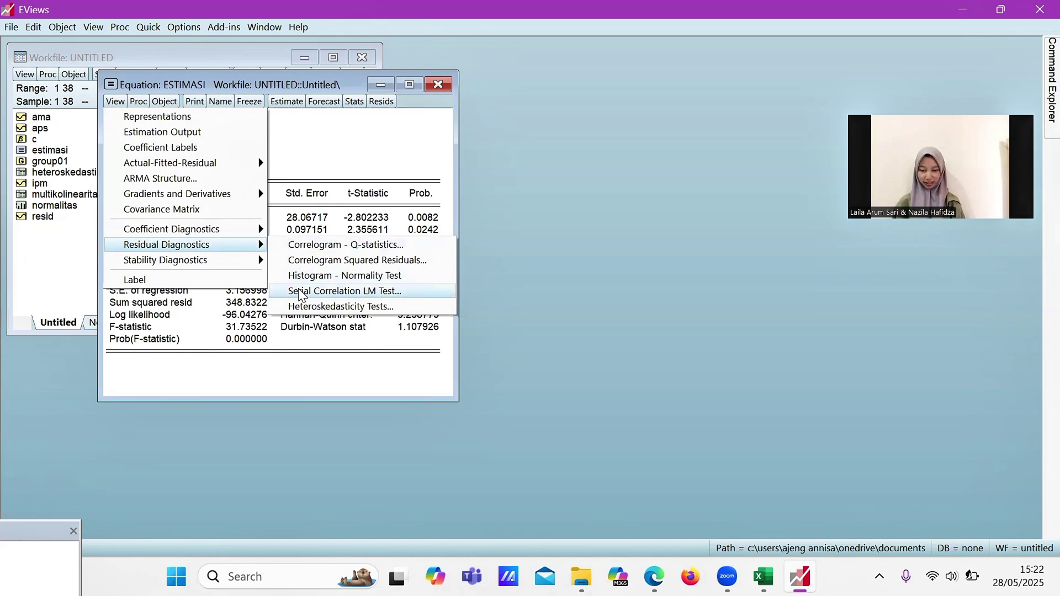
pyautogui.press('Return')
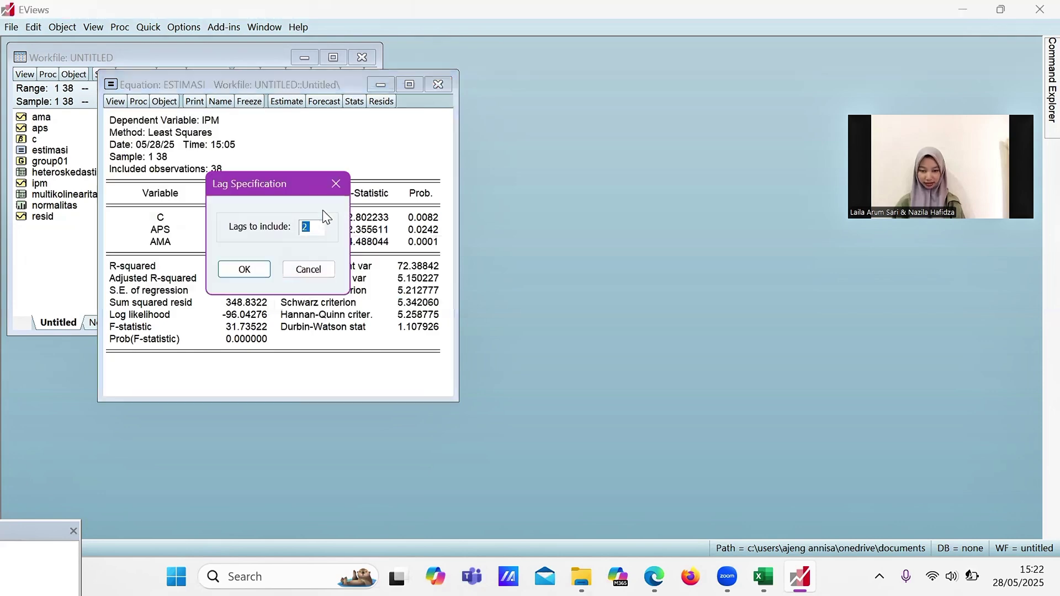
pyautogui.click(320, 225)
pyautogui.click(263, 276)
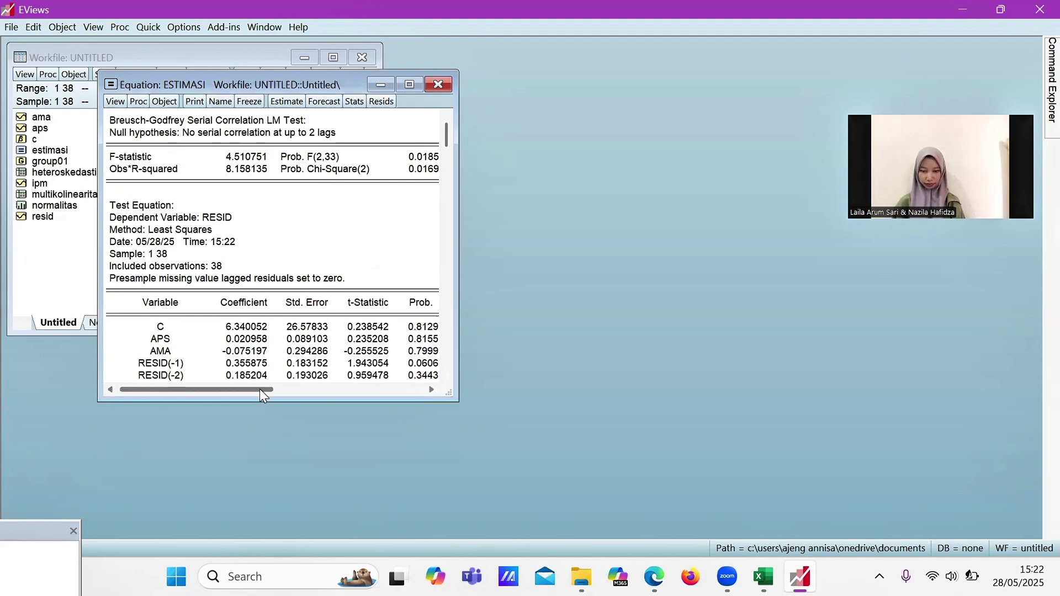
pyautogui.click(287, 384)
pyautogui.hscroll(-1, 375, 395)
pyautogui.hscroll(2, 374, 395)
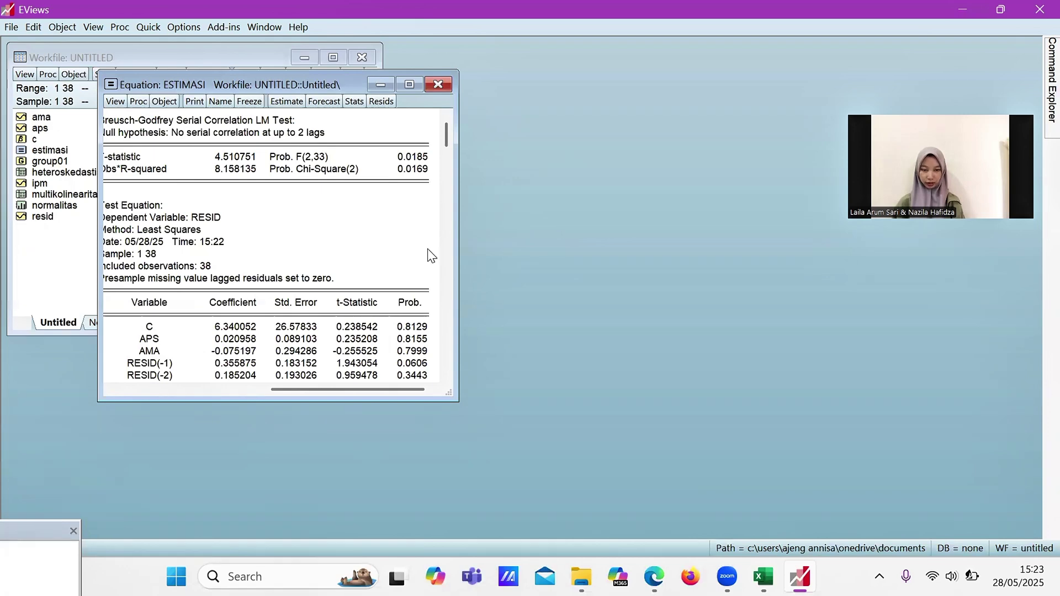
# Step: Freeze the serial correlation LM test output as a table and name it otokorelasi_tes
pyautogui.click(253, 102)
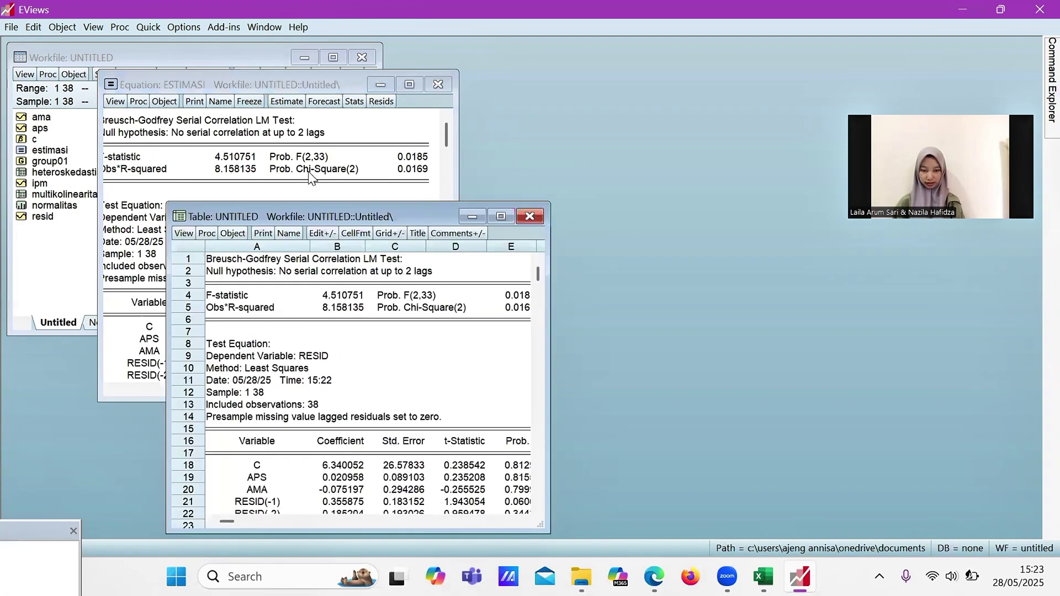
pyautogui.click(297, 233)
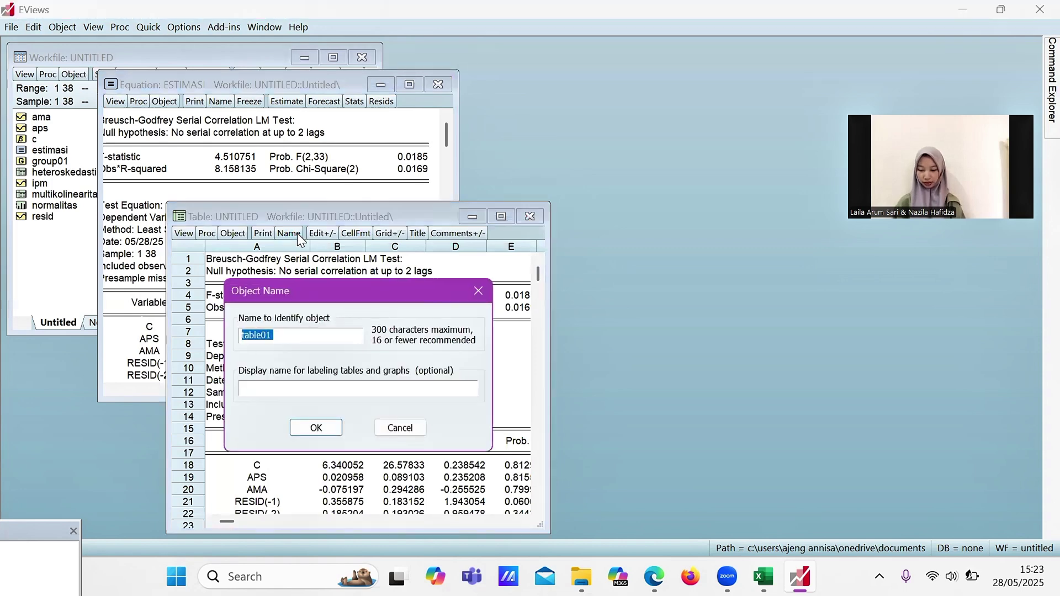
pyautogui.write('oto')
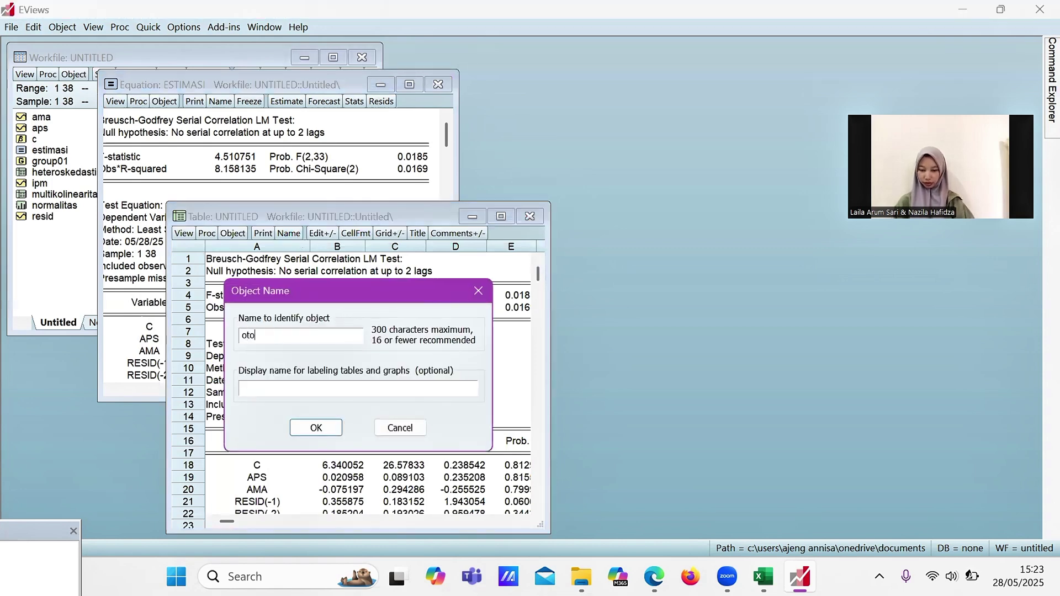
pyautogui.write('korelasi')
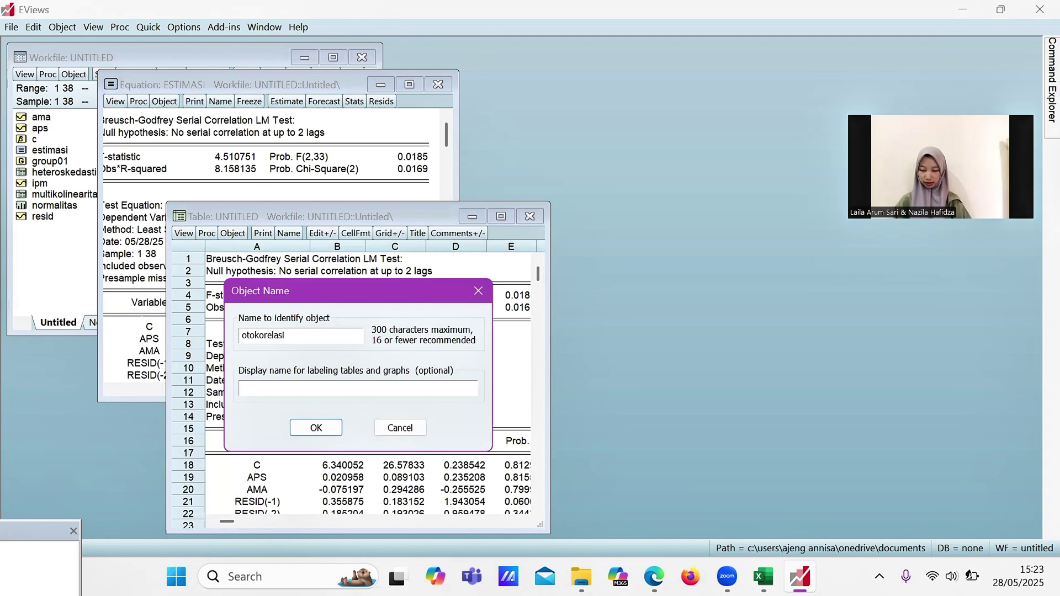
pyautogui.write('_tes')
pyautogui.click(317, 429)
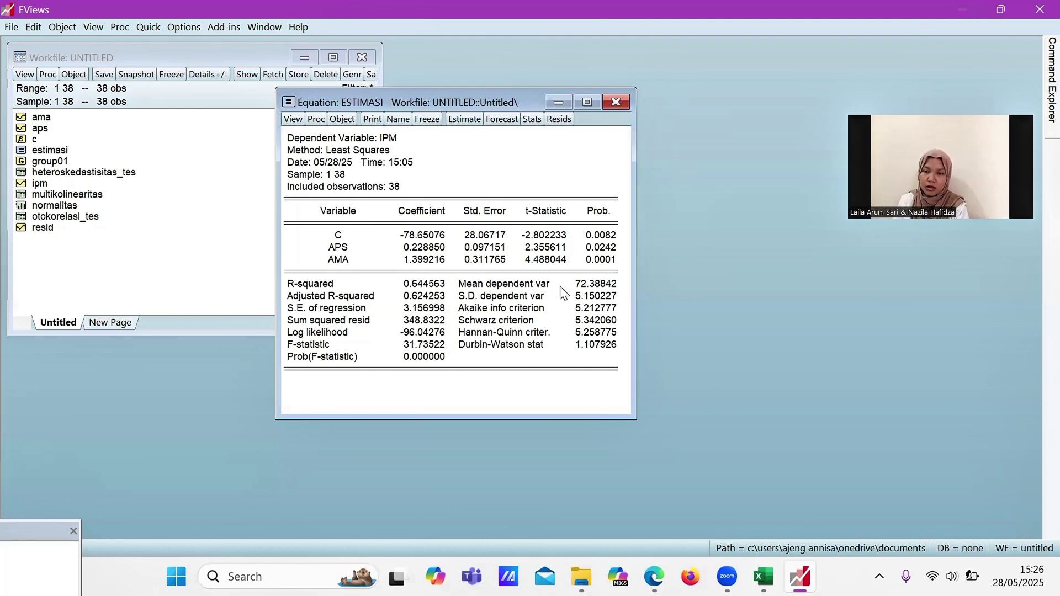
pyautogui.moveTo(497, 102); pyautogui.dragTo(521, 71)
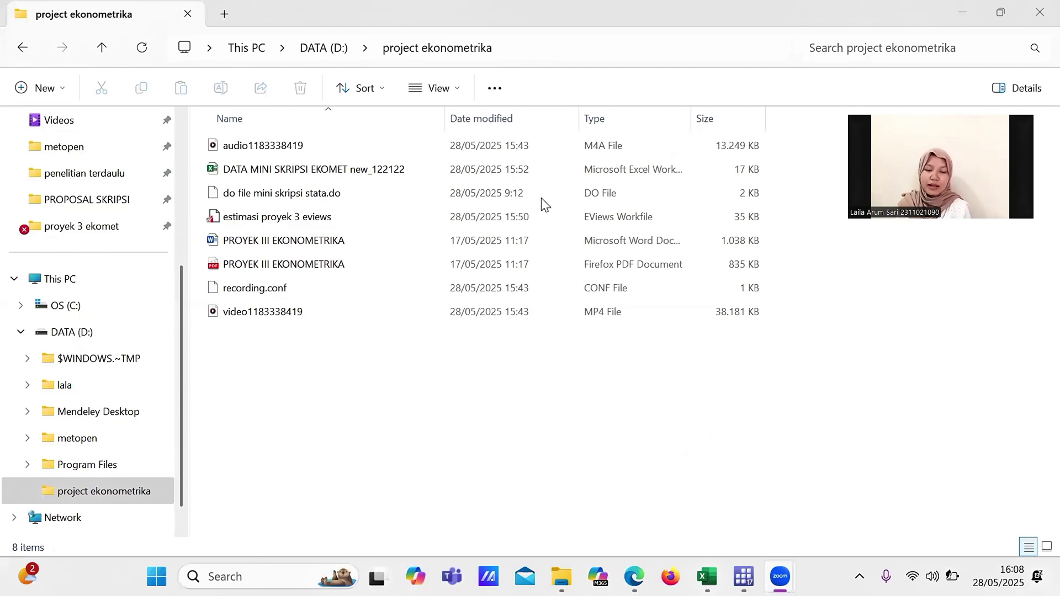
# Step: Open the Excel workbook DATA MINI SKRIPSI EKOMET new_122122 from the project ekonometrika folder
pyautogui.click(462, 167)
pyautogui.click(462, 167)
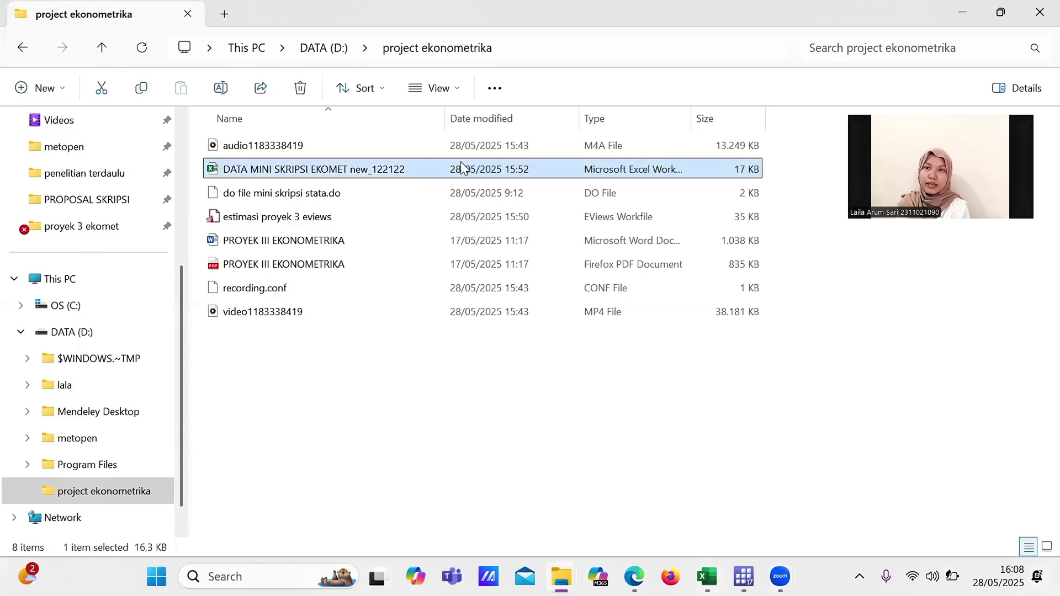
pyautogui.click(388, 190)
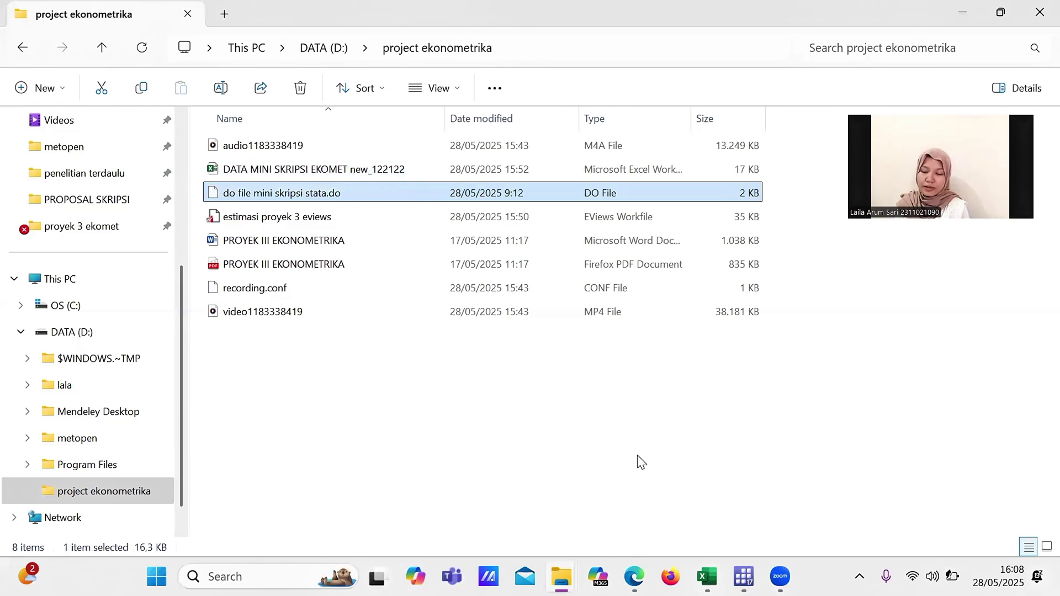
pyautogui.moveTo(743, 577)
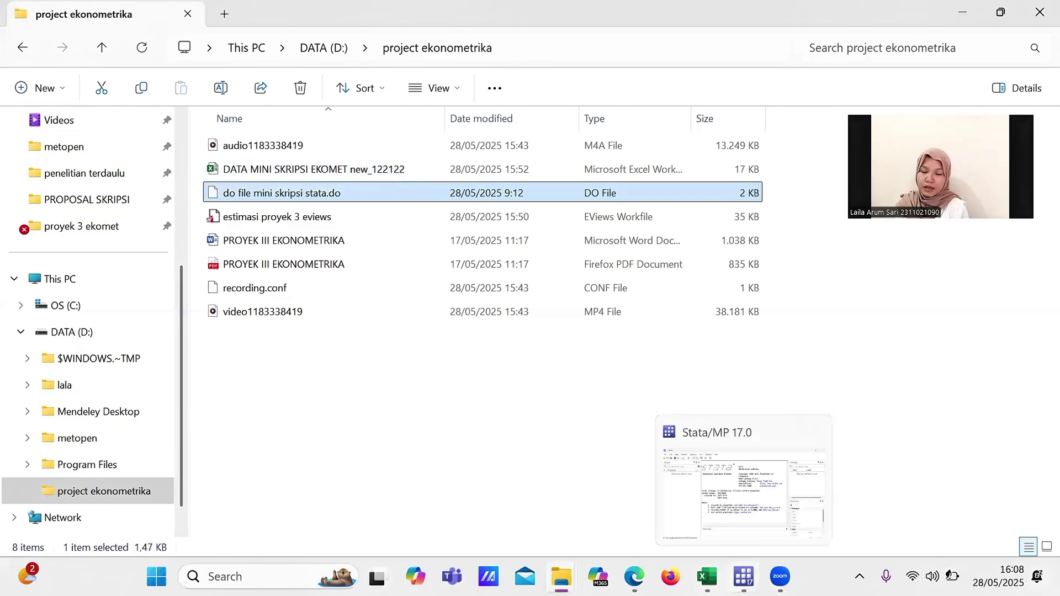
pyautogui.click(385, 170)
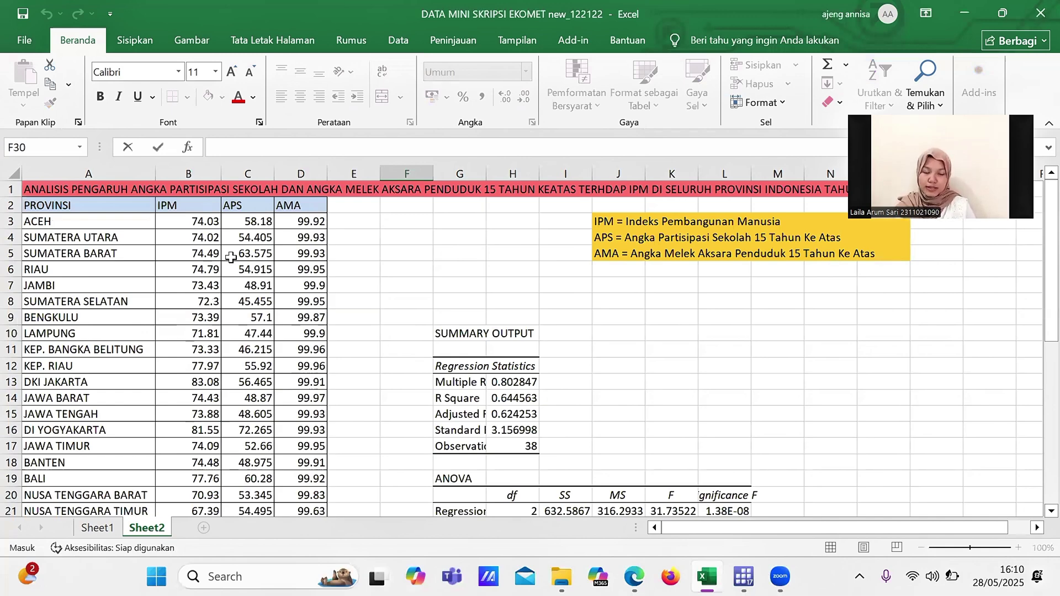
# Step: Copy the IPM, APS and AMA data with headers from B2:D40 on Sheet2 and switch to Stata
pyautogui.moveTo(189, 205); pyautogui.dragTo(296, 253)
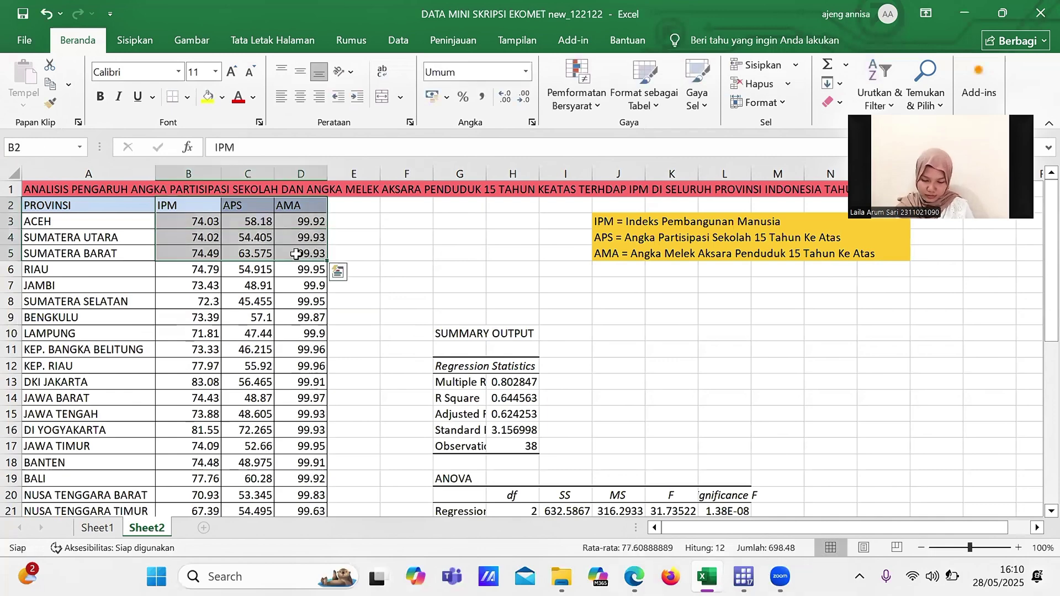
pyautogui.hotkey('ctrl', 'shift', 'Down')
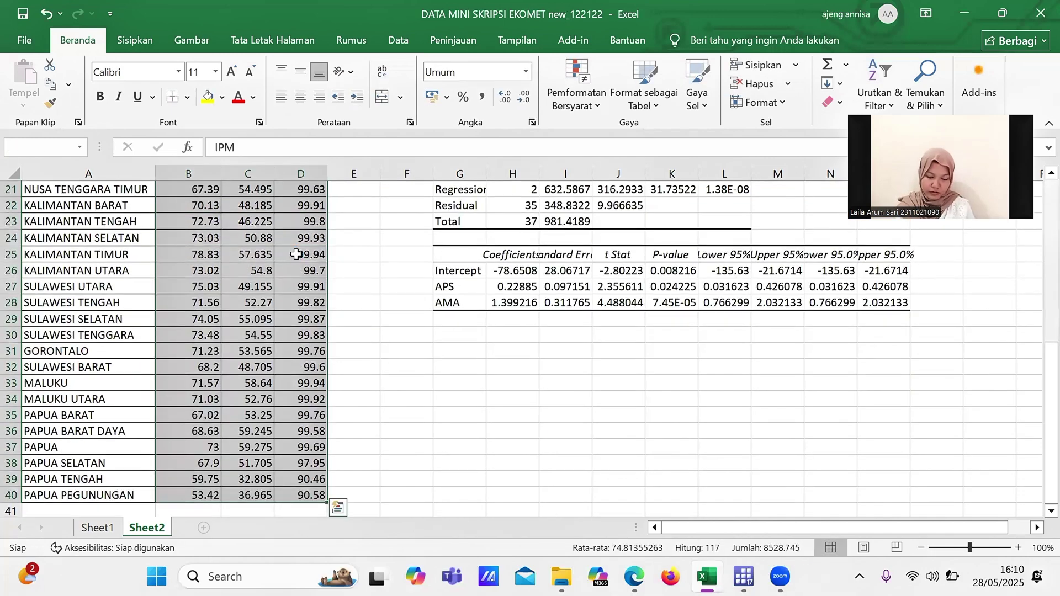
pyautogui.hotkey('ctrl', 'c')
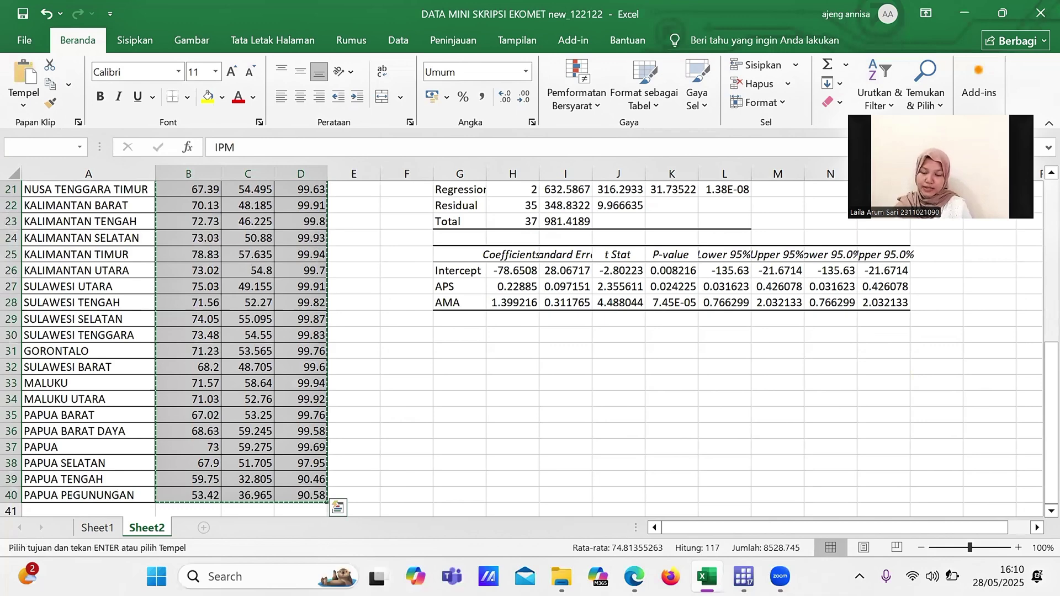
pyautogui.moveTo(744, 576)
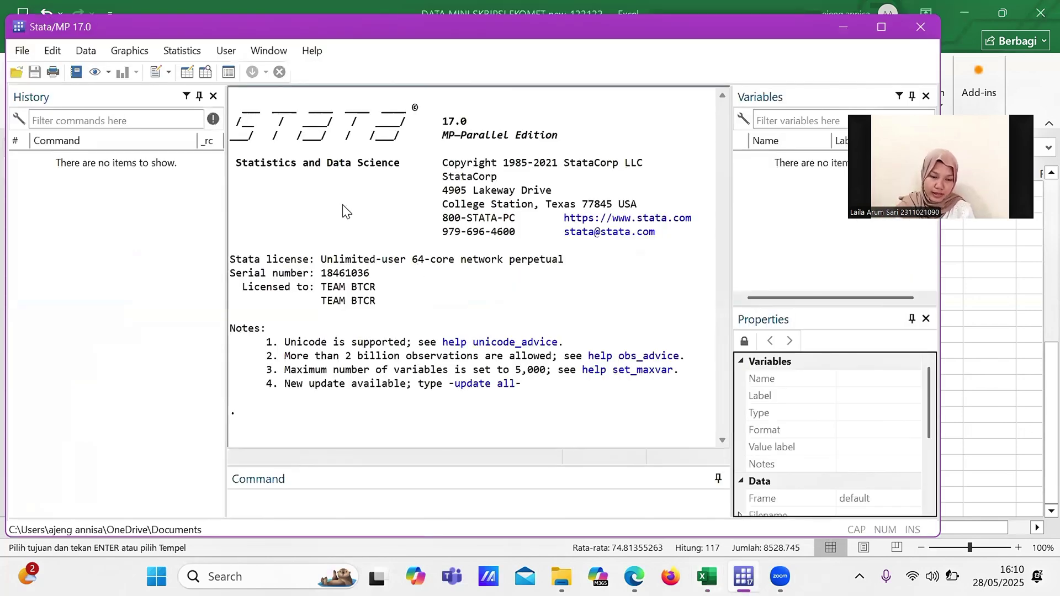
# Step: Paste the copied IPM, APS and AMA data into the Data Editor, treating the first row as variable names
pyautogui.click(186, 72)
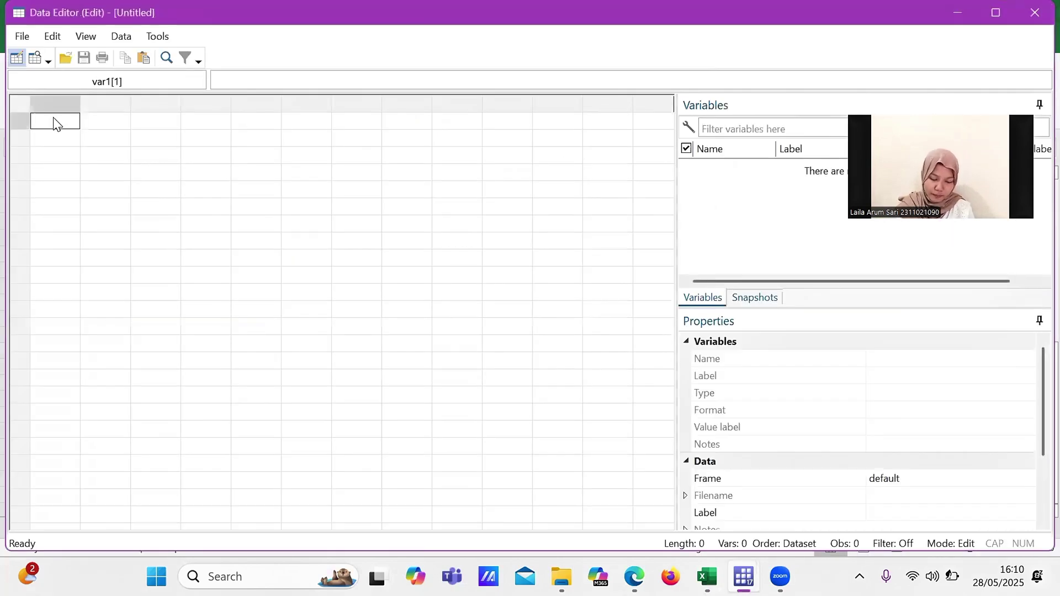
pyautogui.hotkey('ctrl', 'v')
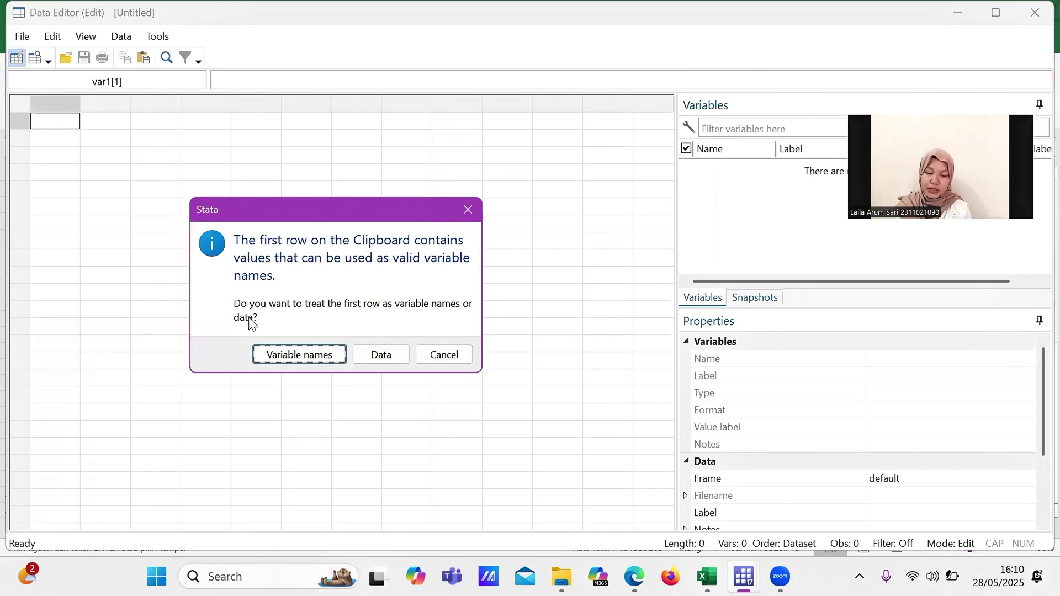
pyautogui.click(285, 356)
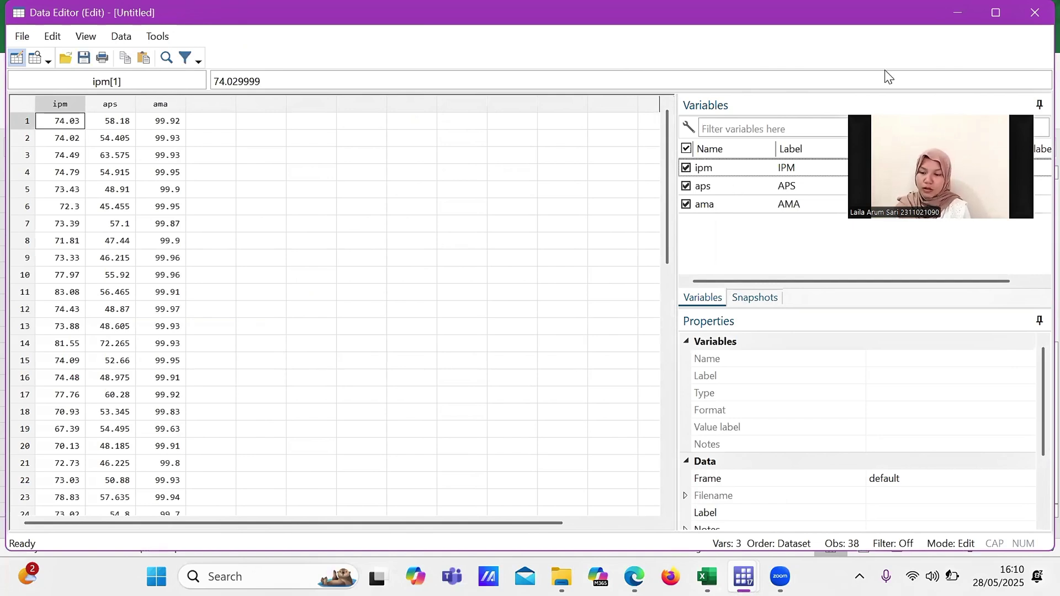
pyautogui.click(958, 15)
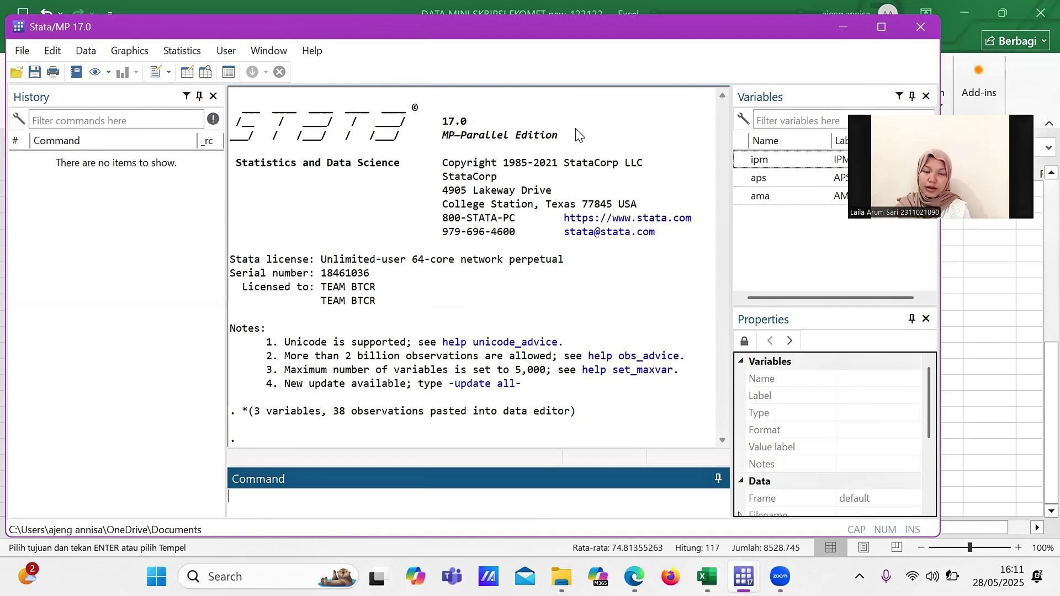
# Step: Open do file mini skripsi stata.do from the project ekonometrika folder on drive D and narrow the Do-file Editor window
pyautogui.click(157, 72)
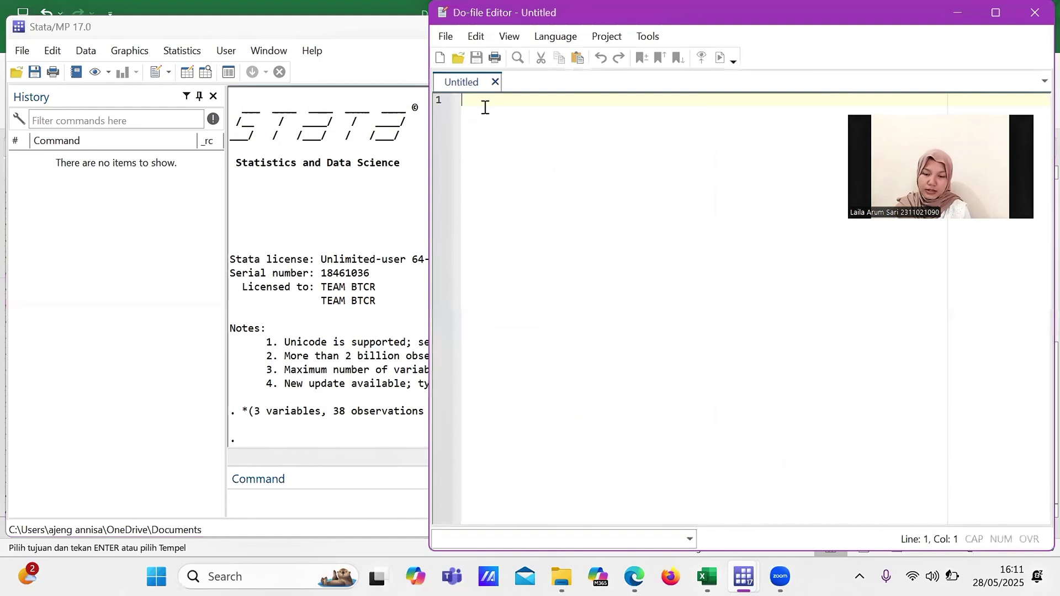
pyautogui.click(462, 61)
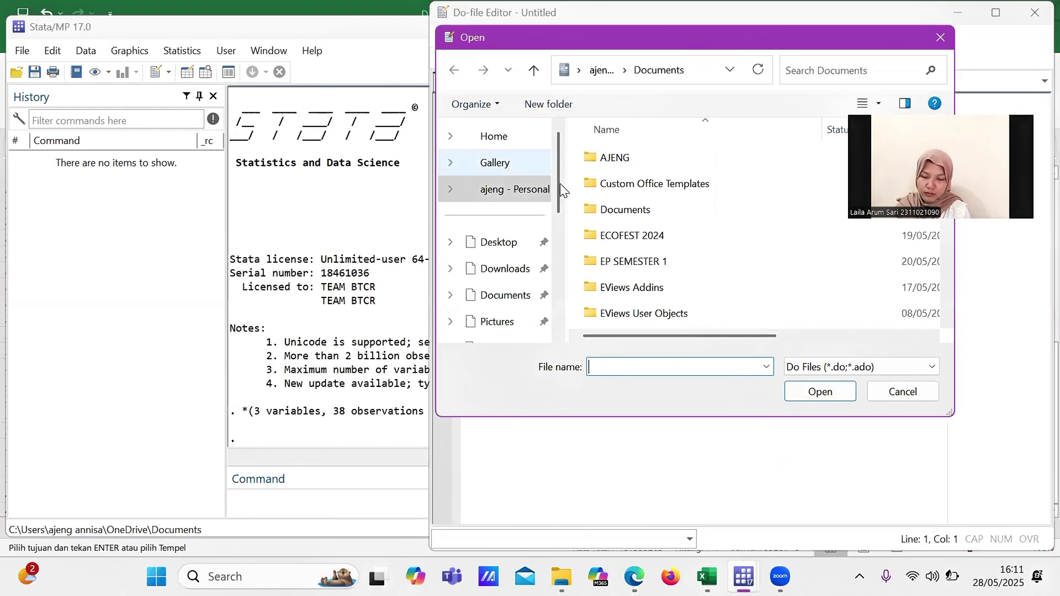
pyautogui.scroll(-2, 560, 184)
pyautogui.scroll(-3, 555, 227)
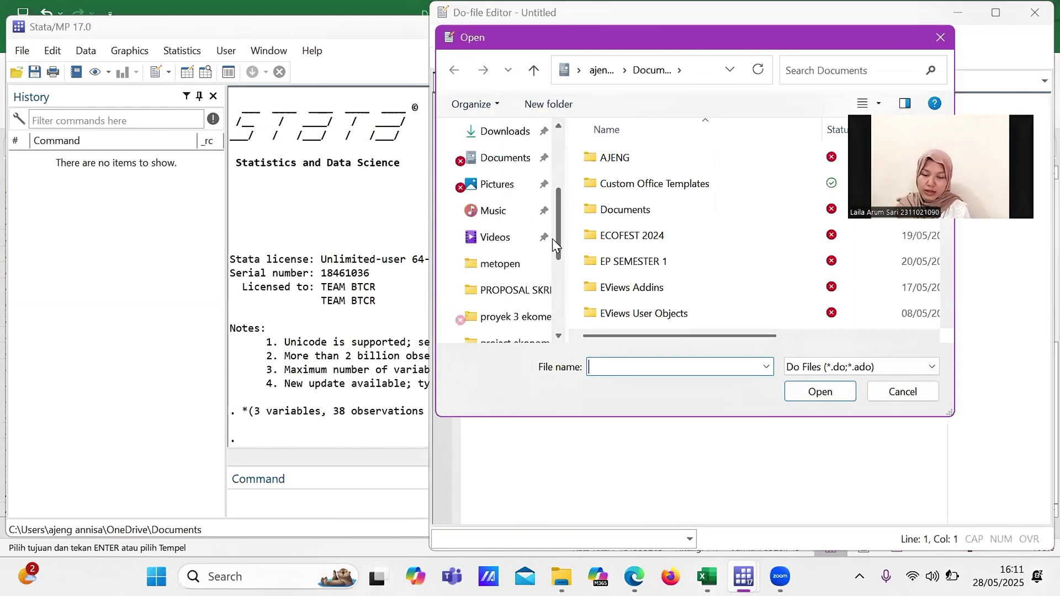
pyautogui.scroll(-2, 552, 242)
pyautogui.scroll(-3, 515, 319)
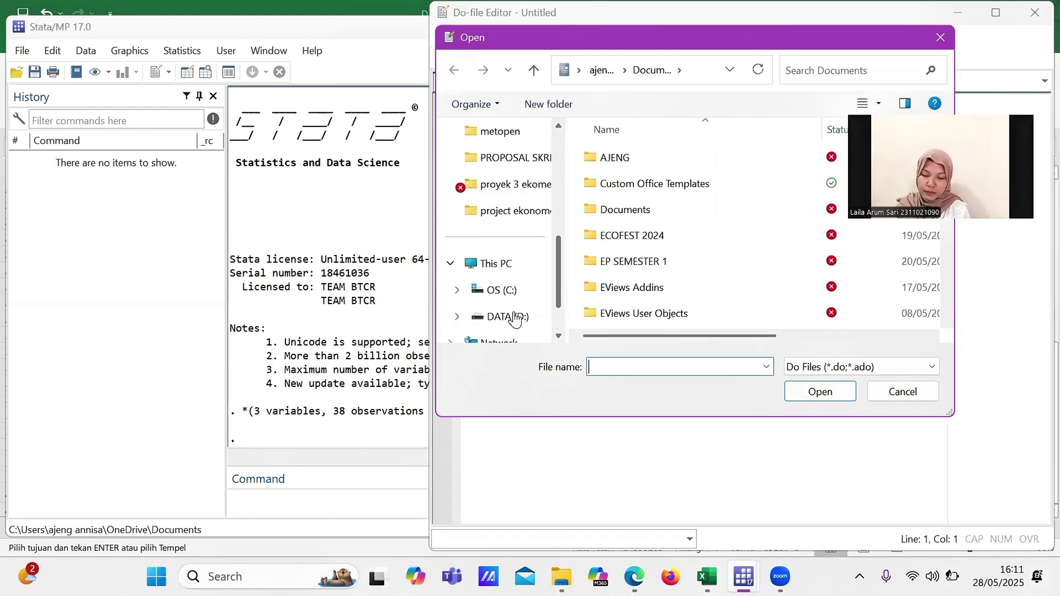
pyautogui.click(514, 317)
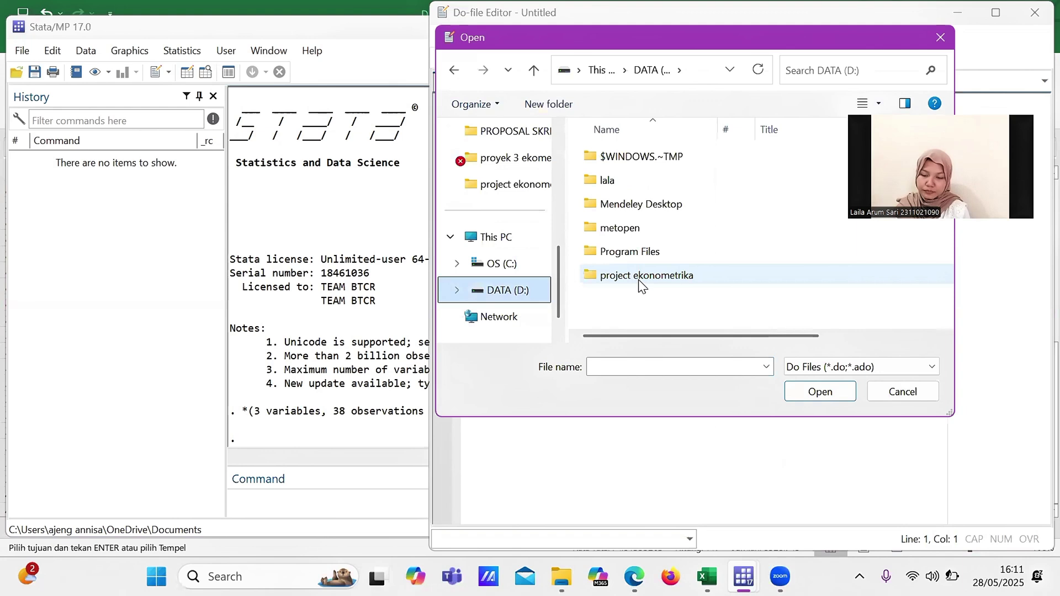
pyautogui.doubleClick(641, 276)
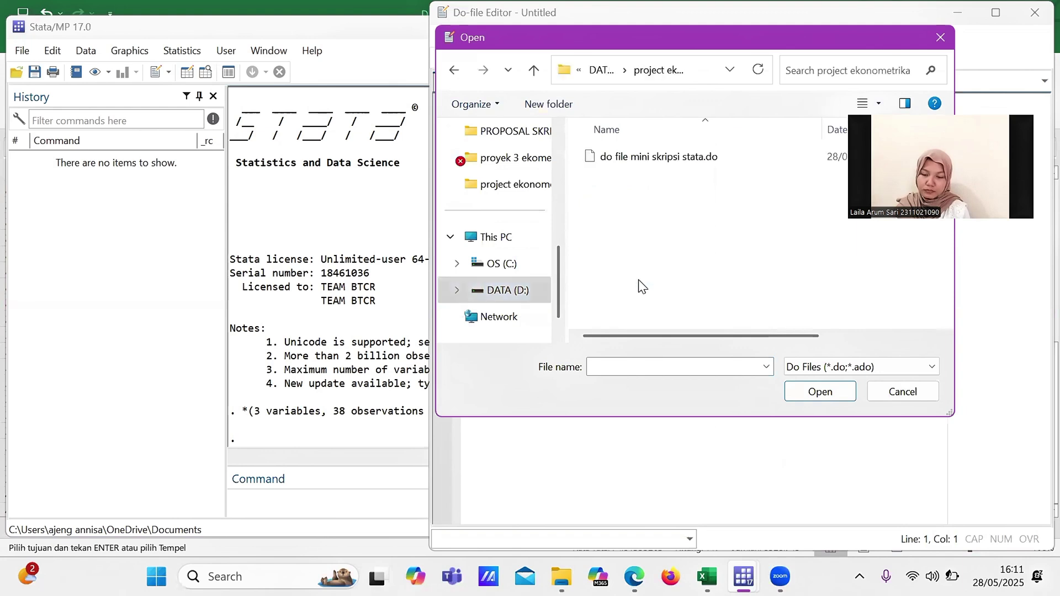
pyautogui.click(665, 159)
pyautogui.doubleClick(664, 158)
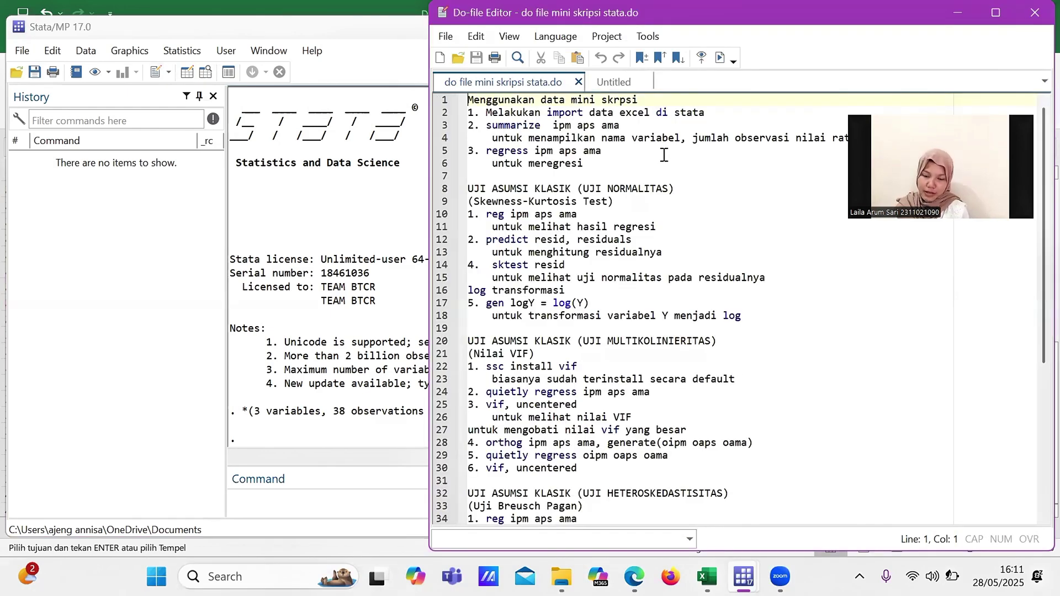
pyautogui.moveTo(430, 169); pyautogui.dragTo(716, 227)
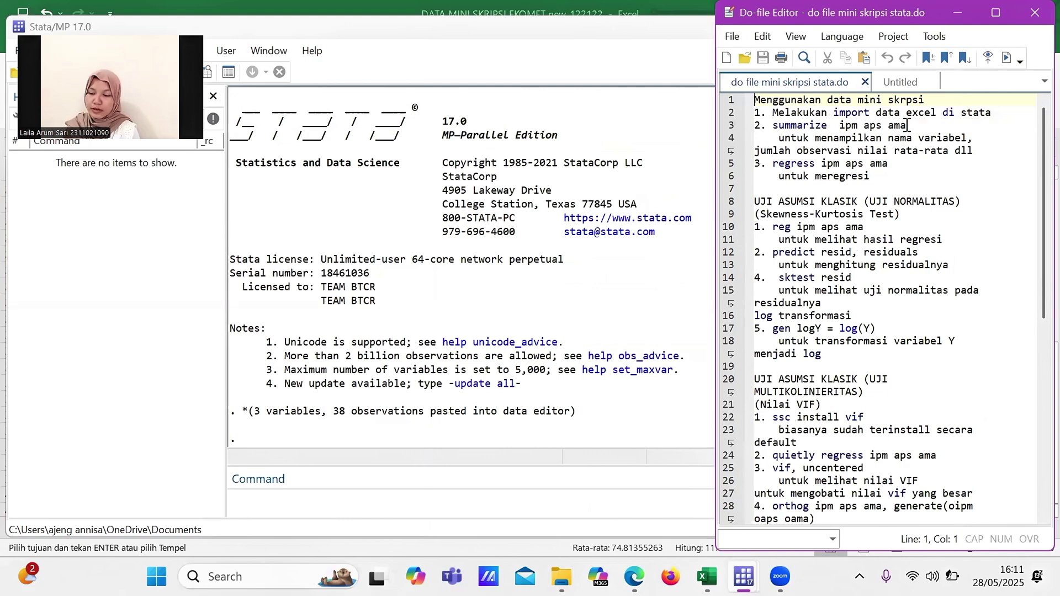
# Step: Copy the command summarize ipm aps ama from the do-file and run it in Stata's command line
pyautogui.moveTo(829, 125); pyautogui.dragTo(775, 125)
pyautogui.hotkey('ctrl', 'c')
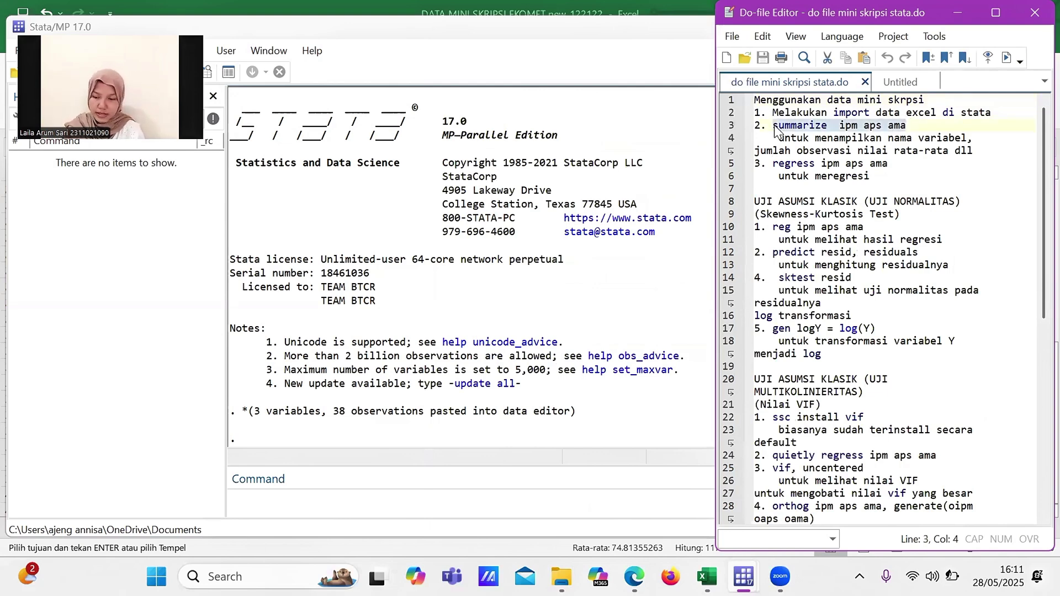
pyautogui.click(259, 503)
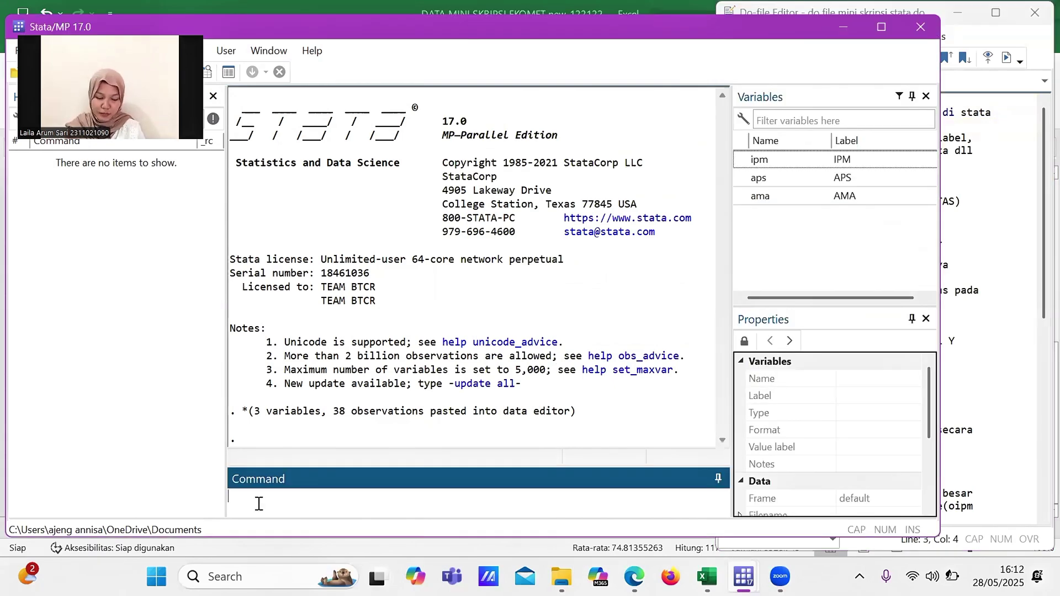
pyautogui.hotkey('ctrl', 'v')
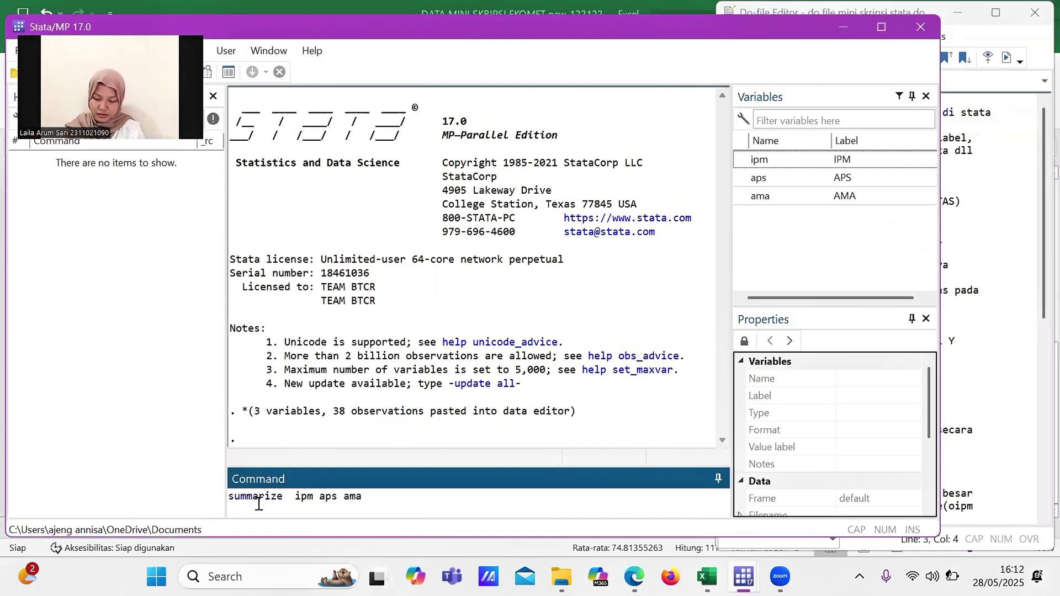
pyautogui.press('Return')
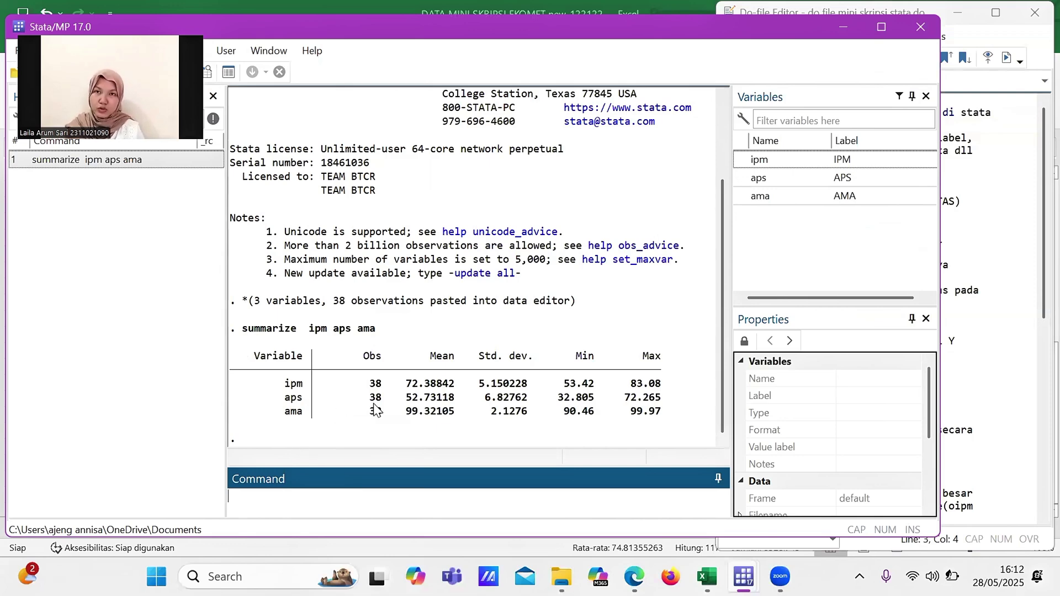
# Step: Copy the command regress ipm aps ama from the do-file and run it to regress ipm on aps and ama
pyautogui.click(966, 202)
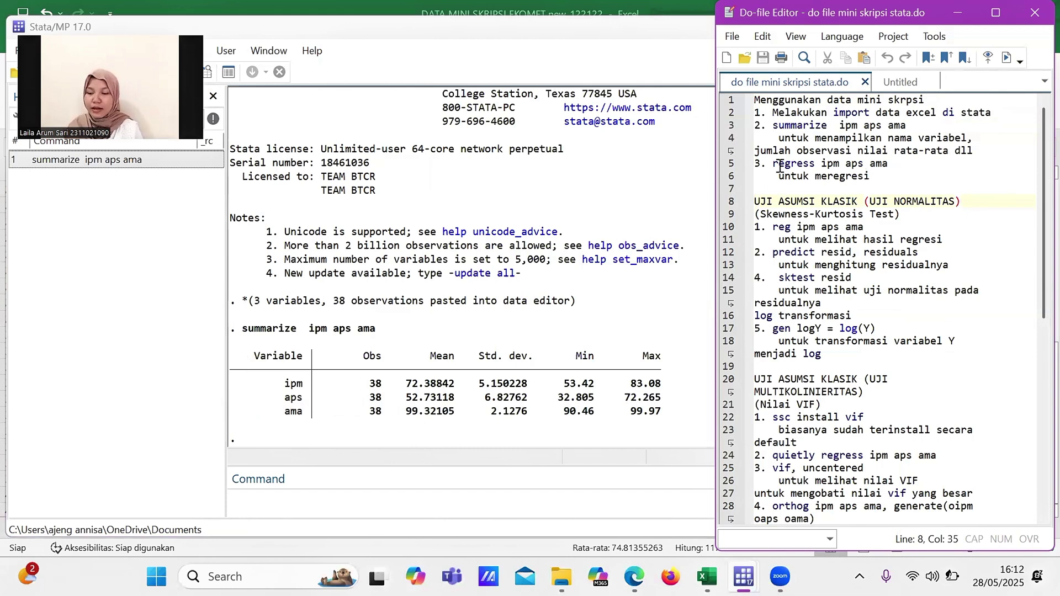
pyautogui.moveTo(888, 164); pyautogui.dragTo(776, 169)
pyautogui.hotkey('ctrl', 'c')
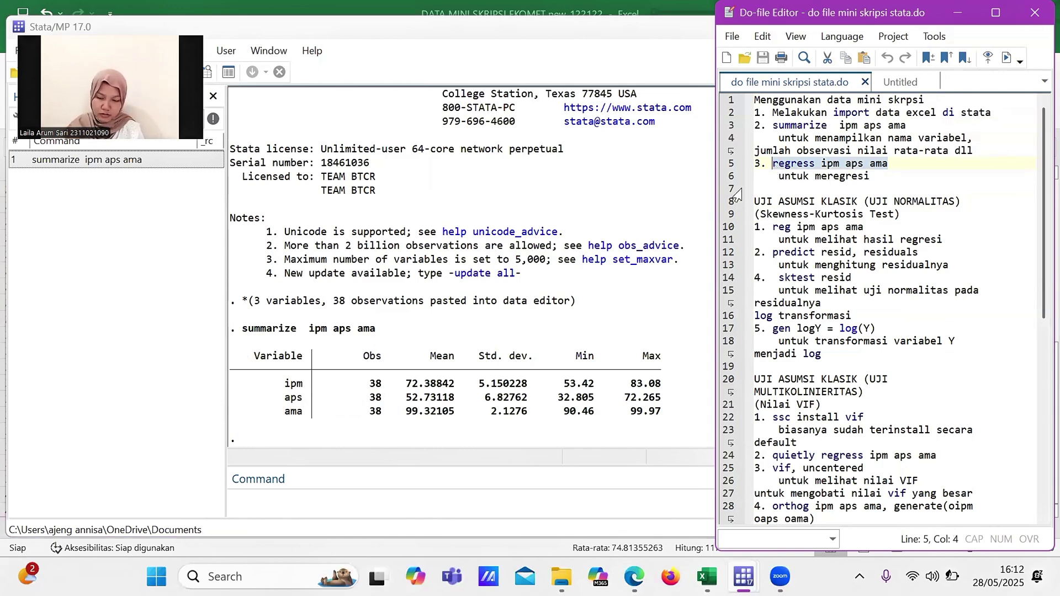
pyautogui.click(264, 504)
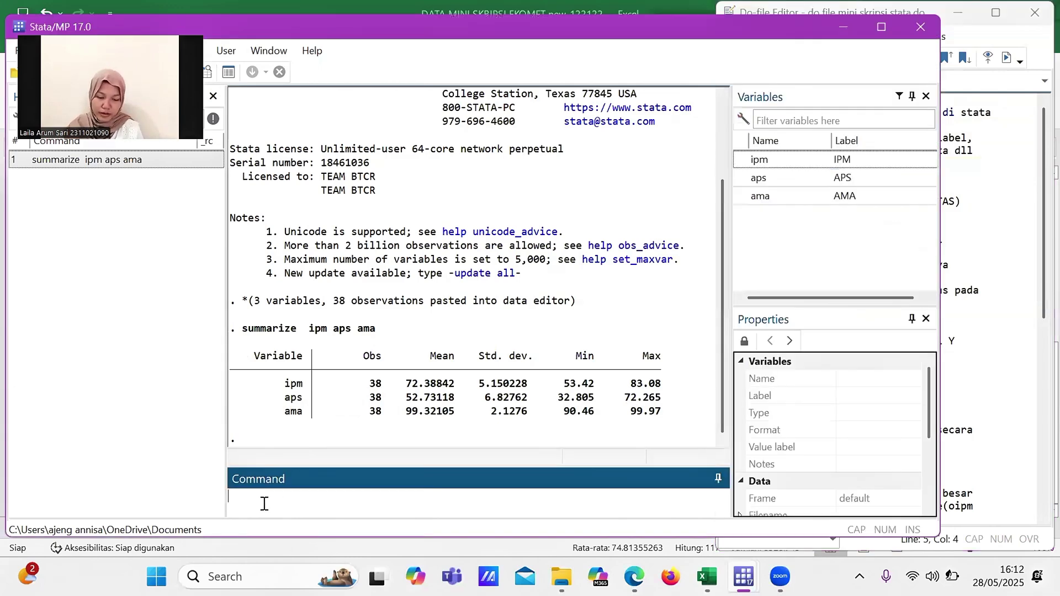
pyautogui.hotkey('ctrl', 'v')
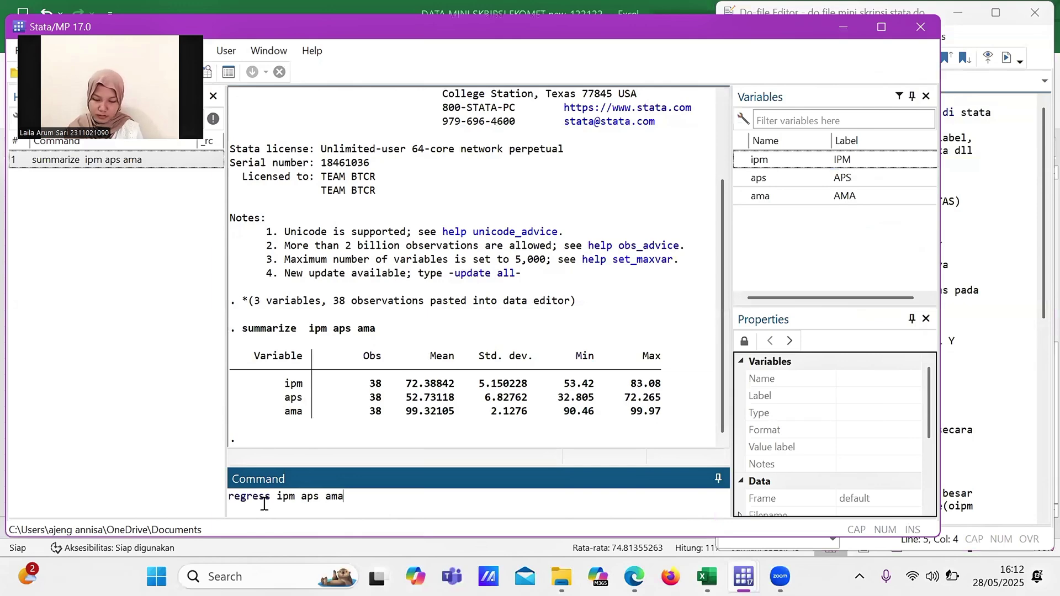
pyautogui.press('Return')
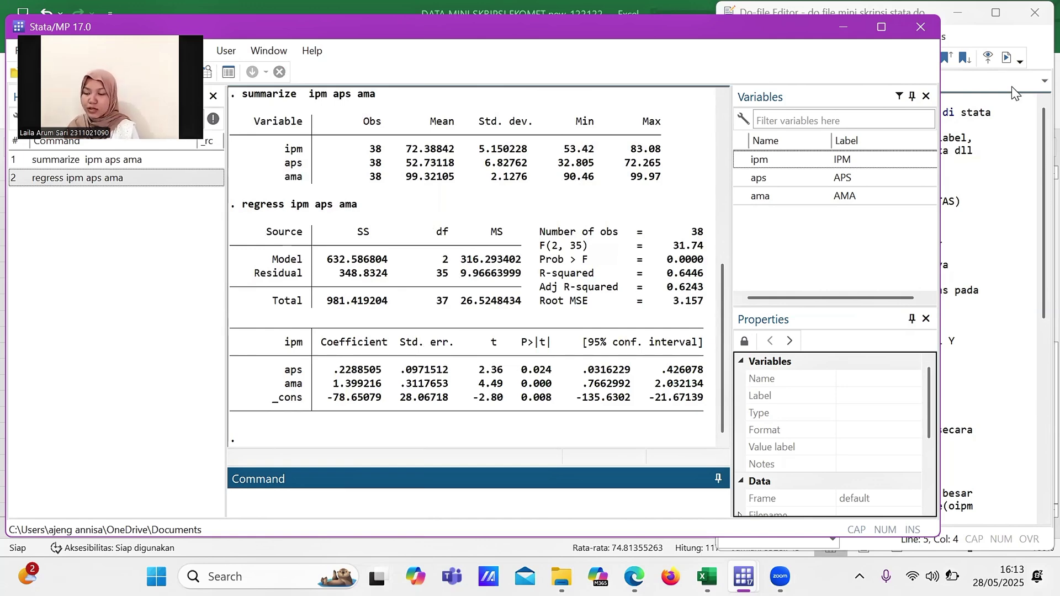
# Step: Generate the regression residuals as the variable resid by running the do-file's command predict resid, residuals
pyautogui.click(956, 139)
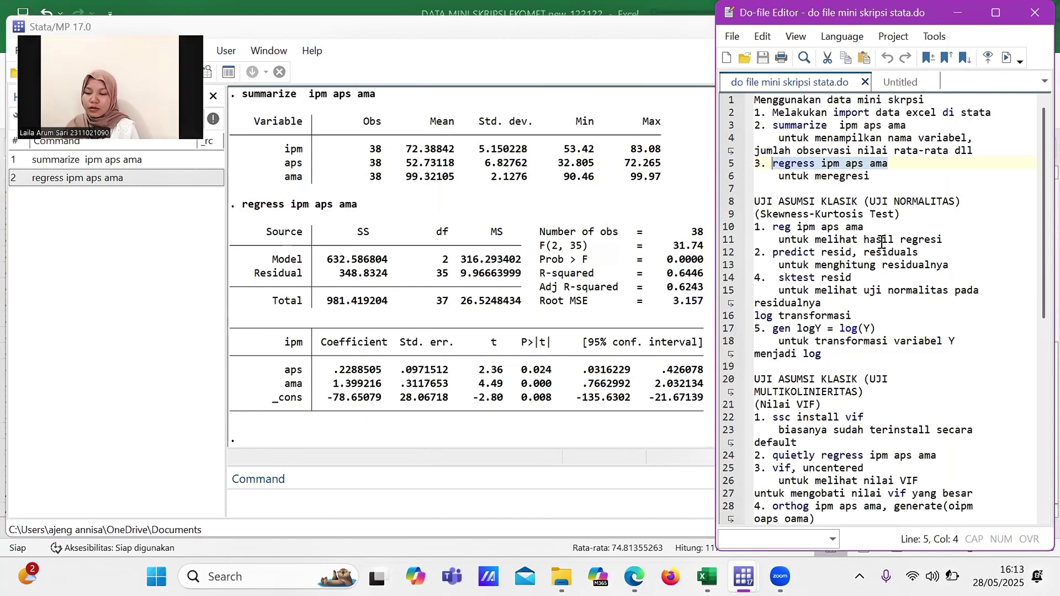
pyautogui.moveTo(920, 251); pyautogui.dragTo(773, 257)
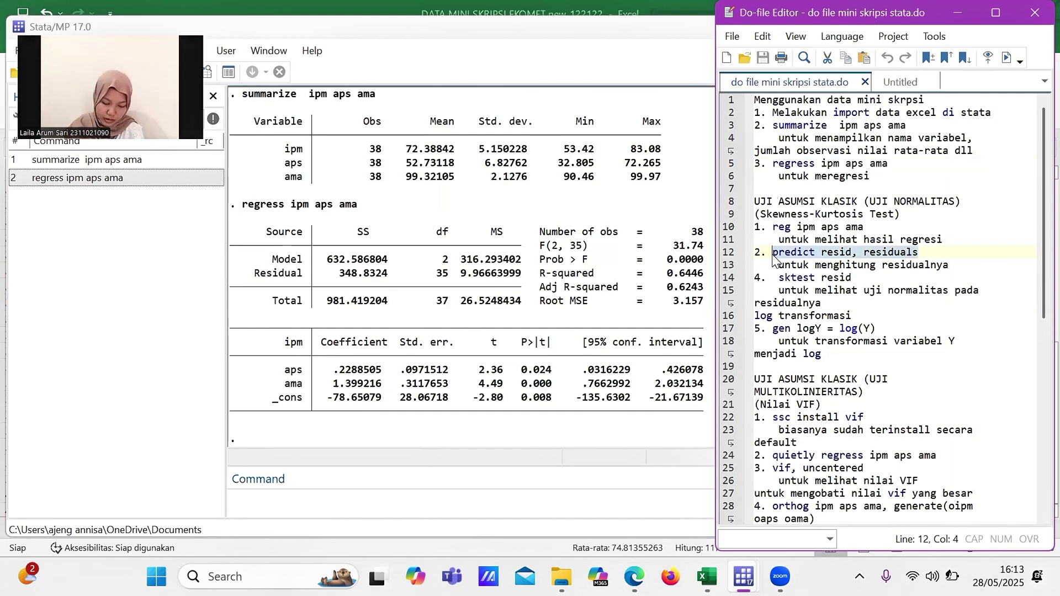
pyautogui.click(281, 499)
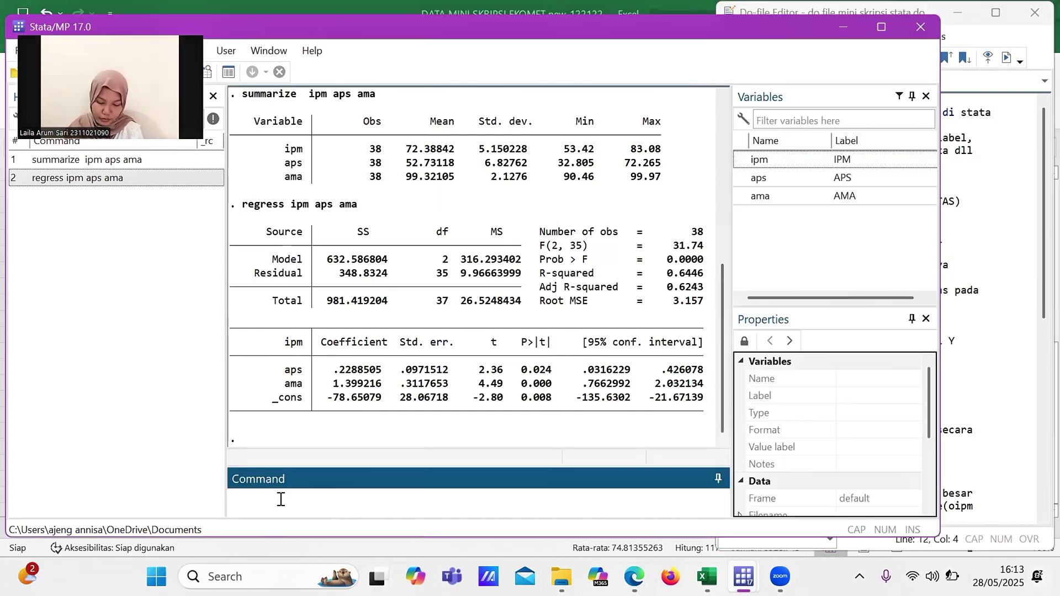
pyautogui.write('predict resid, residuals')
pyautogui.press('Return')
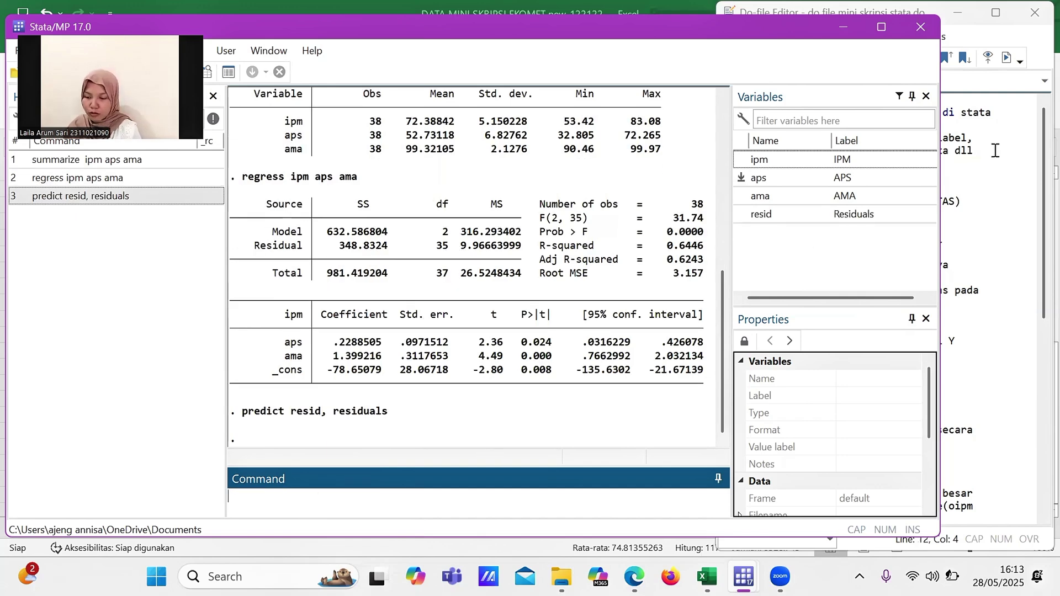
# Step: Run the do-file's command sktest resid to perform the skewness-kurtosis normality test on the residuals
pyautogui.click(937, 197)
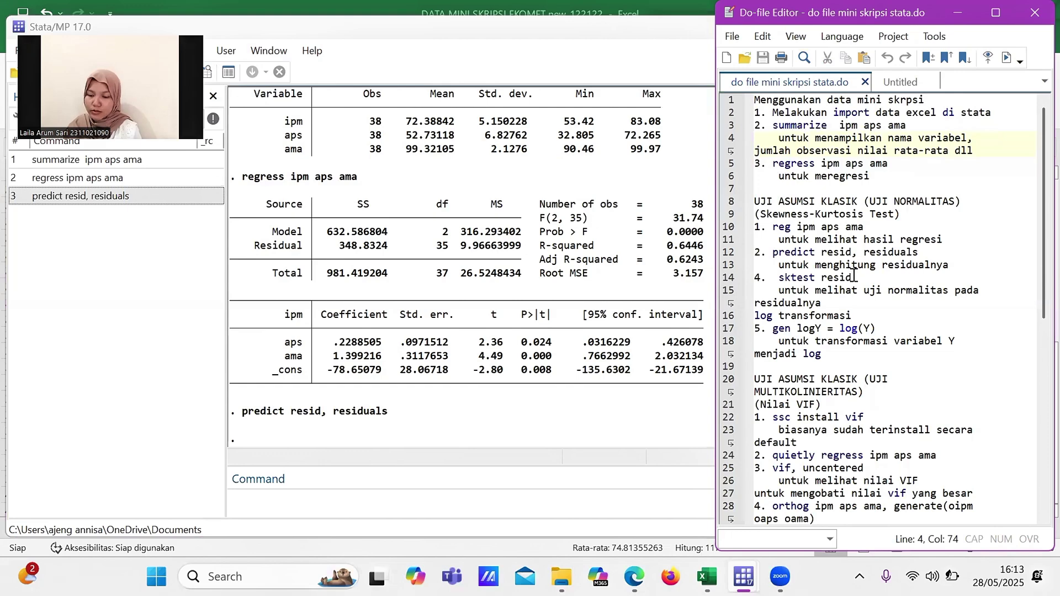
pyautogui.moveTo(855, 277); pyautogui.dragTo(777, 280)
pyautogui.hotkey('ctrl', 'c')
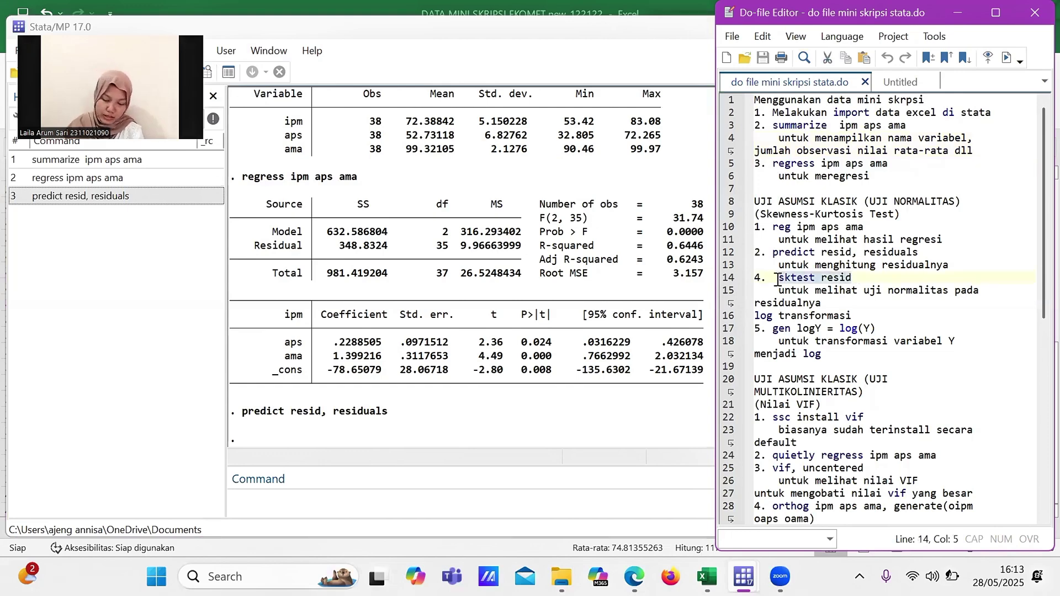
pyautogui.click(267, 504)
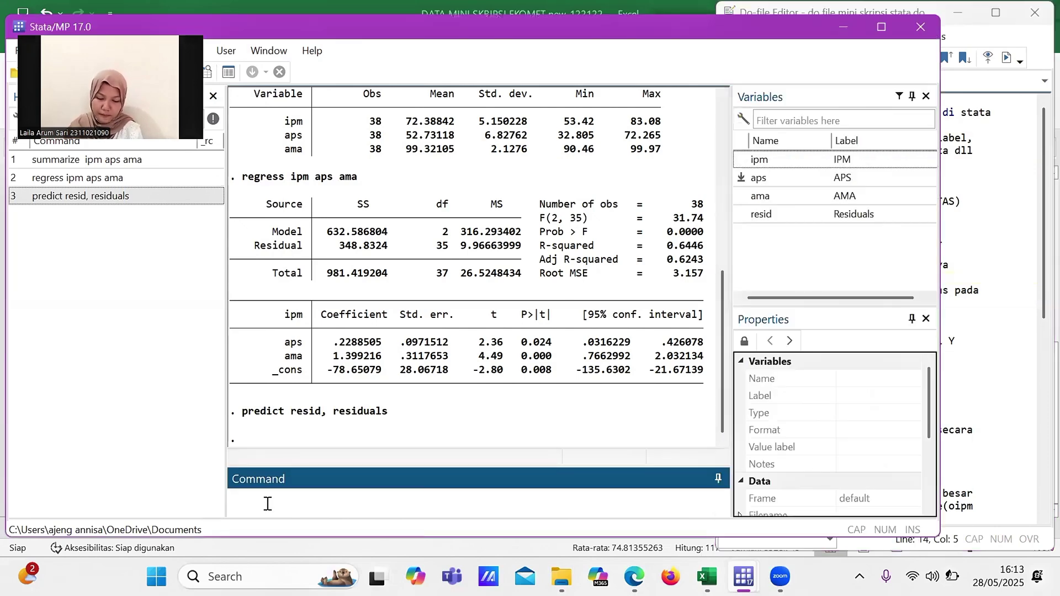
pyautogui.hotkey('ctrl', 'v')
pyautogui.press('Return')
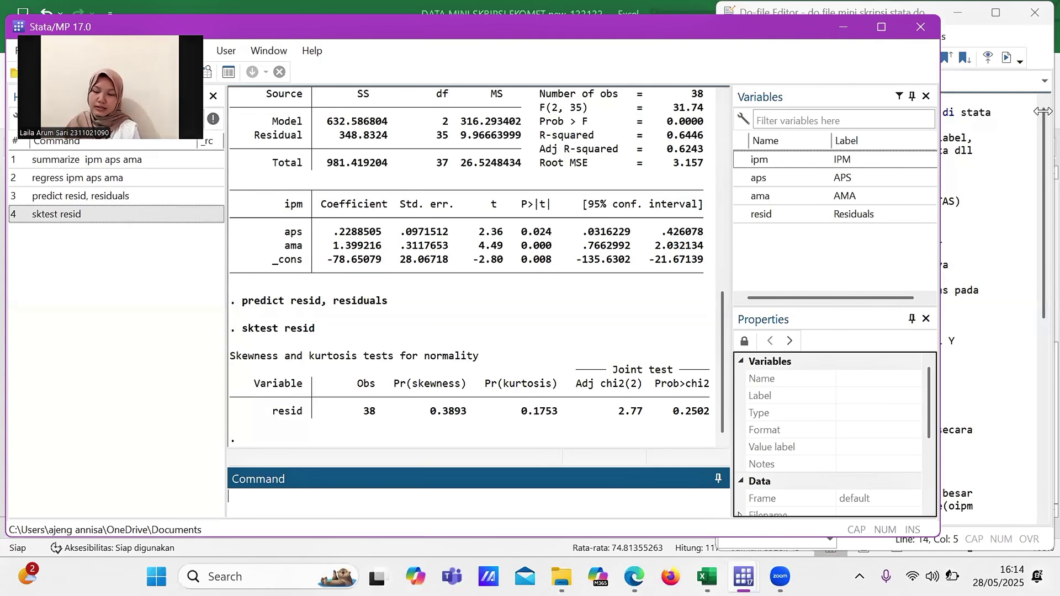
# Step: Try to install the VIF package by running the do-file's command ssc install vif in Stata's command line
pyautogui.click(1009, 131)
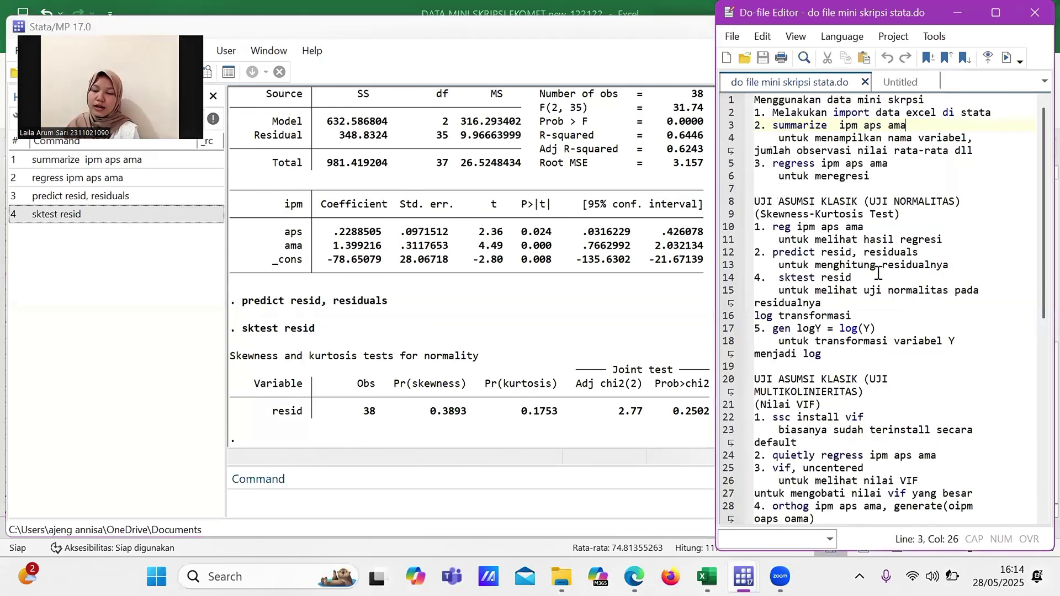
pyautogui.scroll(-3, 878, 274)
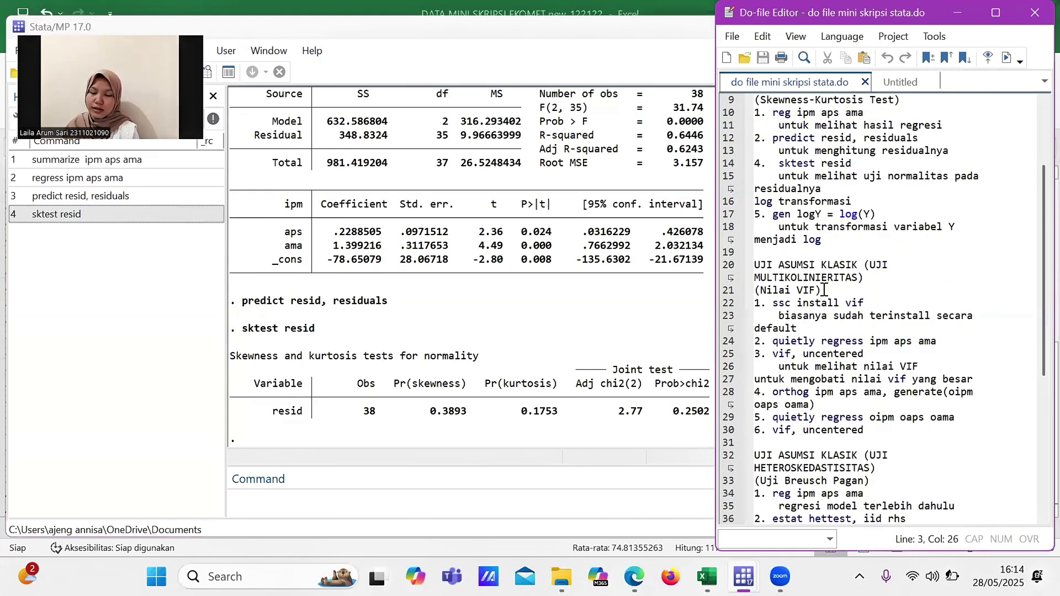
pyautogui.scroll(-1, 824, 290)
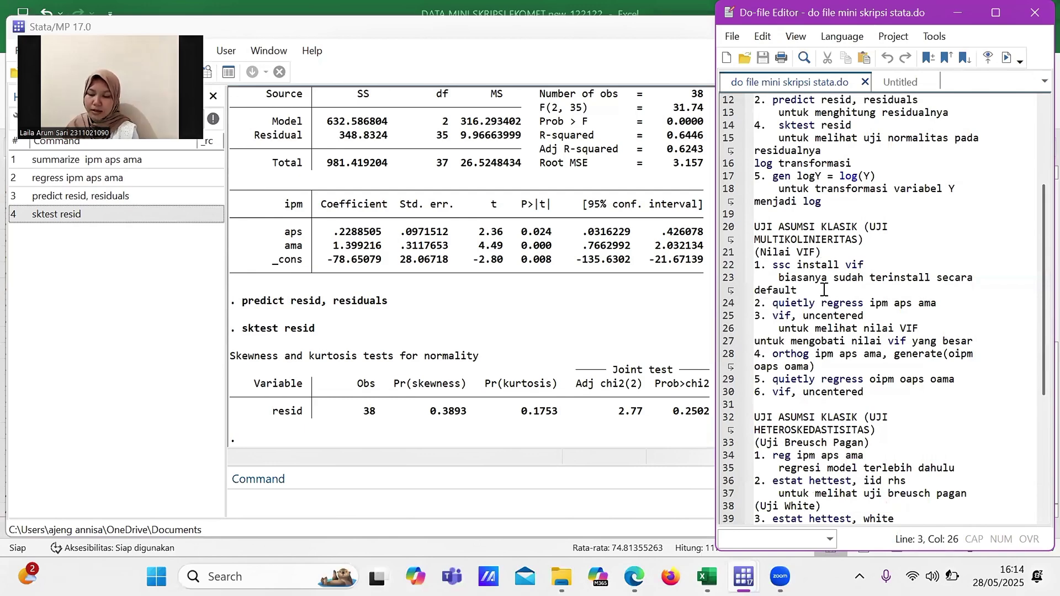
pyautogui.scroll(-1, 864, 236)
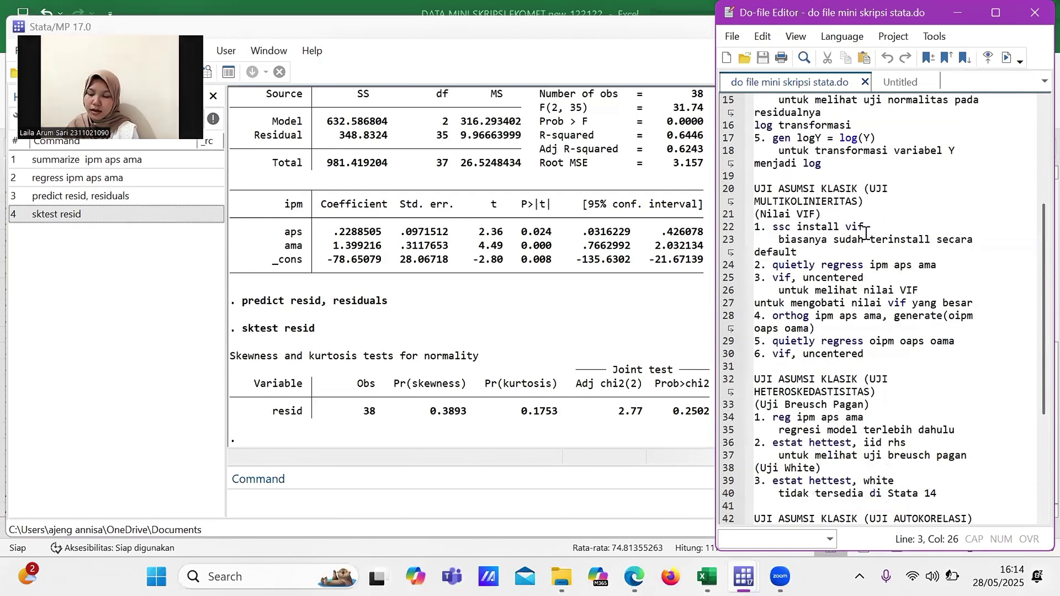
pyautogui.moveTo(864, 228); pyautogui.dragTo(772, 229)
pyautogui.hotkey('ctrl', 'c')
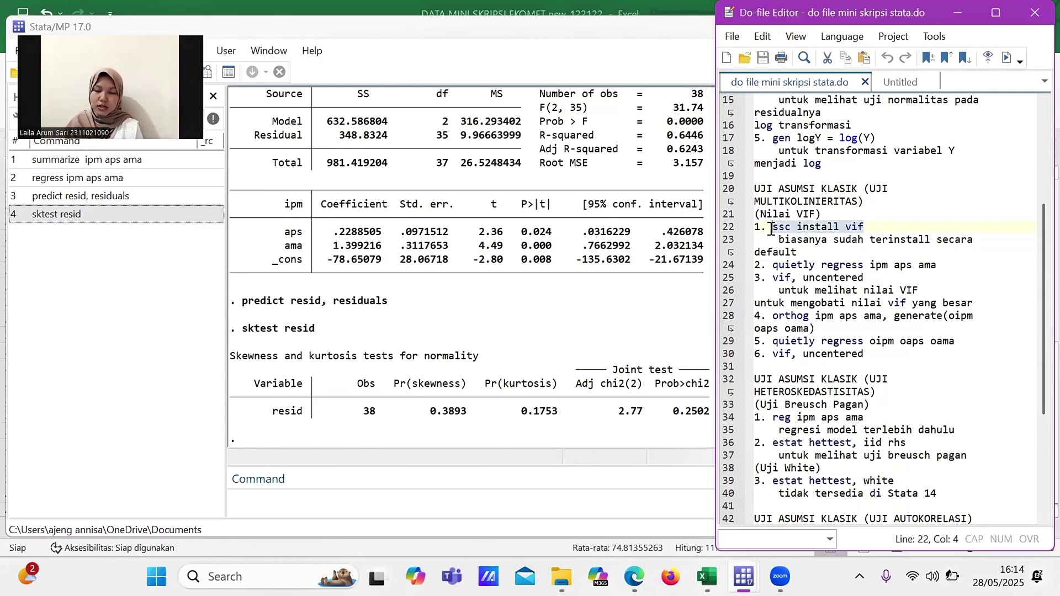
pyautogui.click(250, 509)
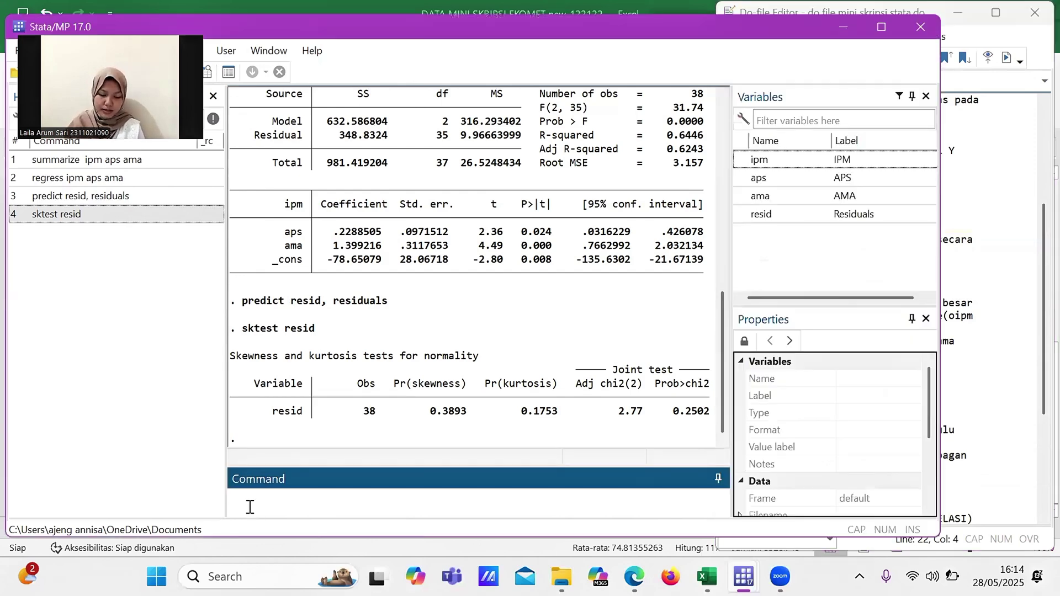
pyautogui.hotkey('ctrl', 'v')
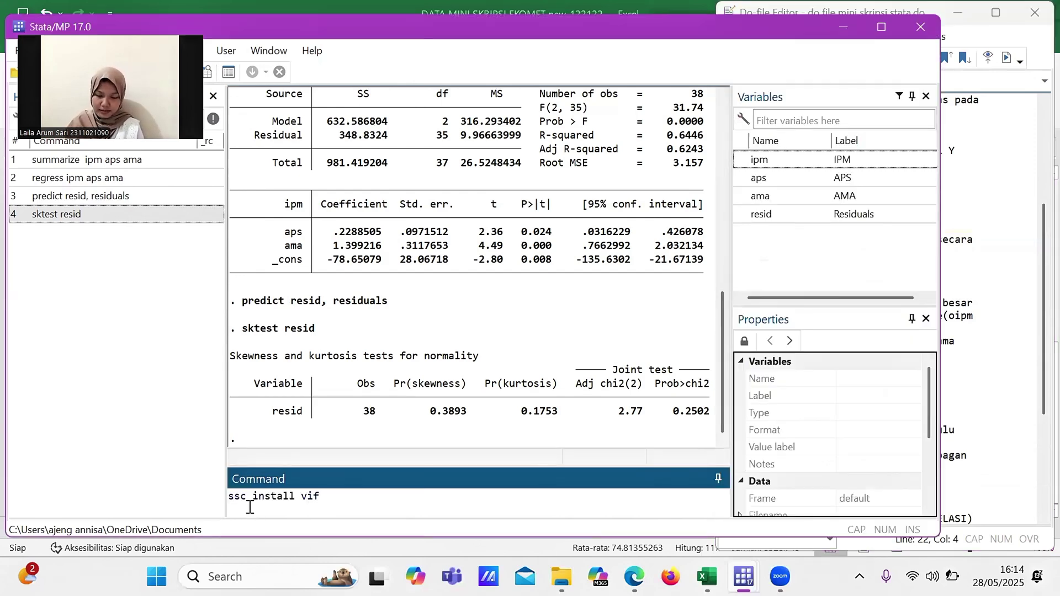
pyautogui.press('Return')
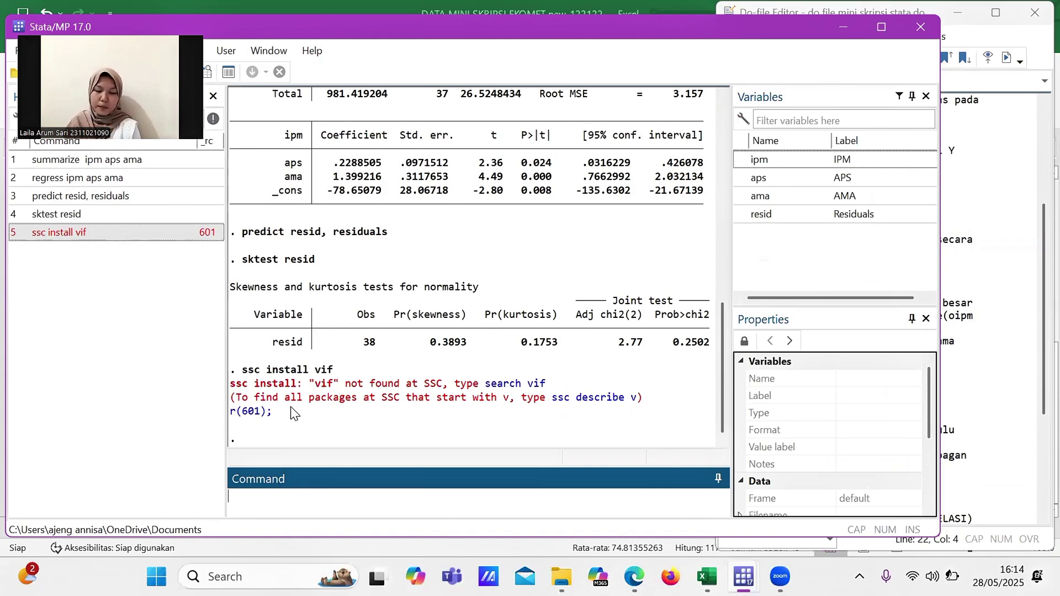
# Step: Copy the command quietly regress ipm aps ama from the do-file's multicollinearity section and run it
pyautogui.click(955, 193)
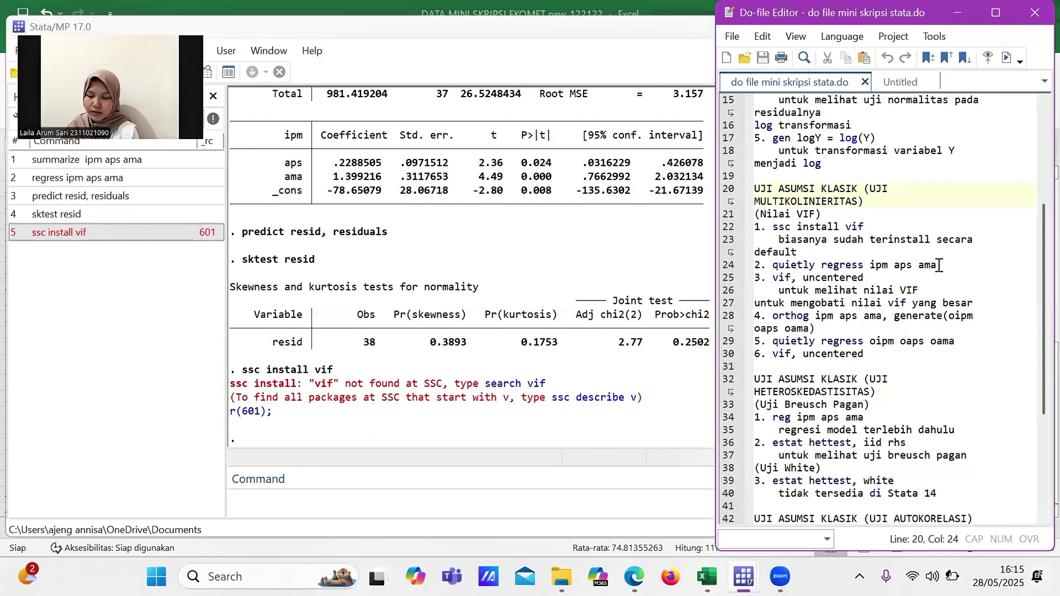
pyautogui.click(776, 268)
pyautogui.hotkey('shift', 'End')
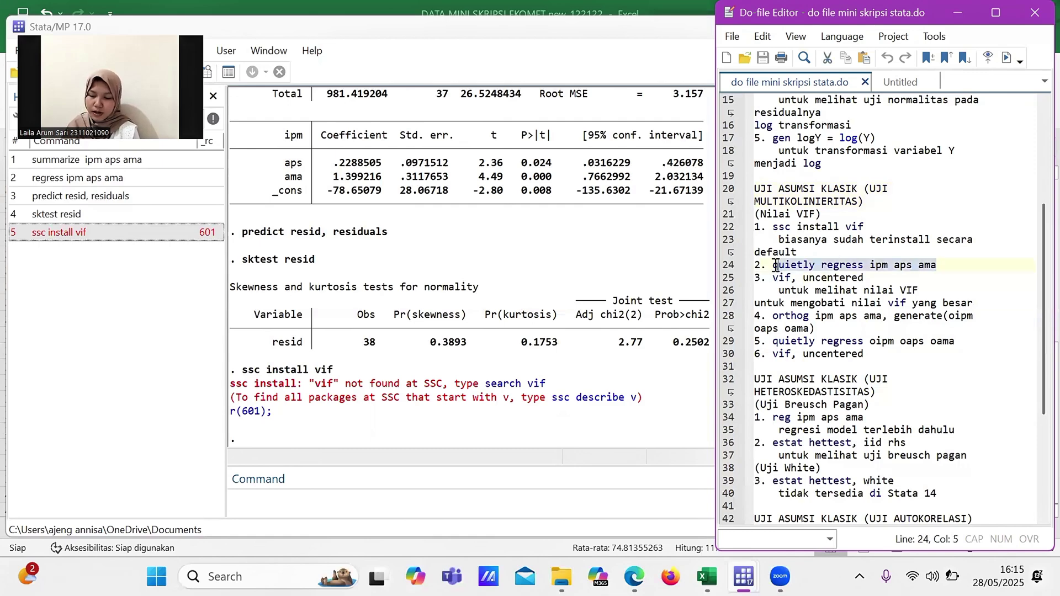
pyautogui.keyDown('shift'); pyautogui.click(774, 267); pyautogui.keyUp('shift')
pyautogui.hotkey('ctrl', 'c')
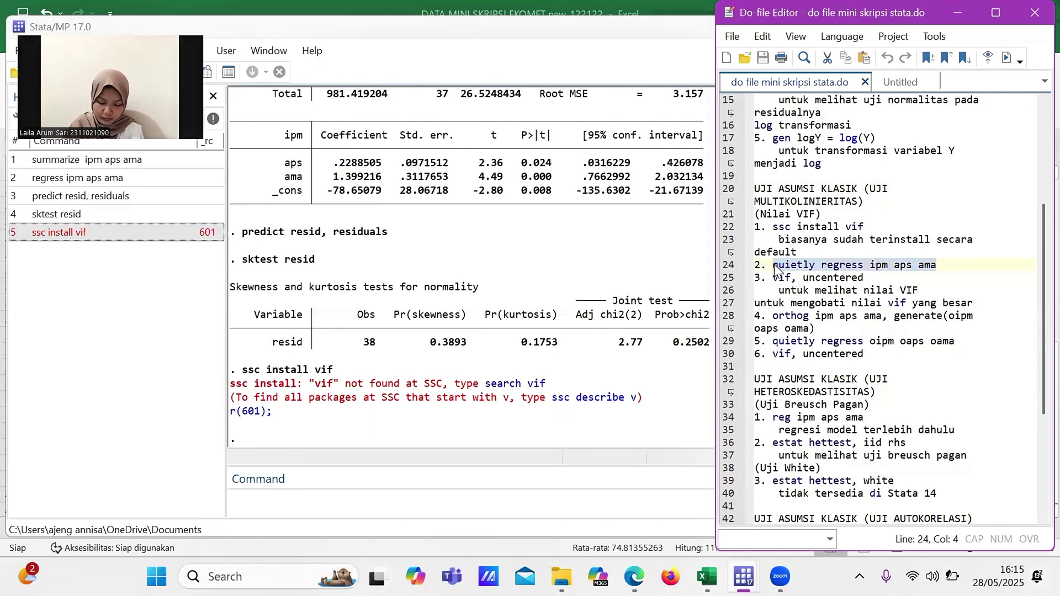
pyautogui.click(264, 508)
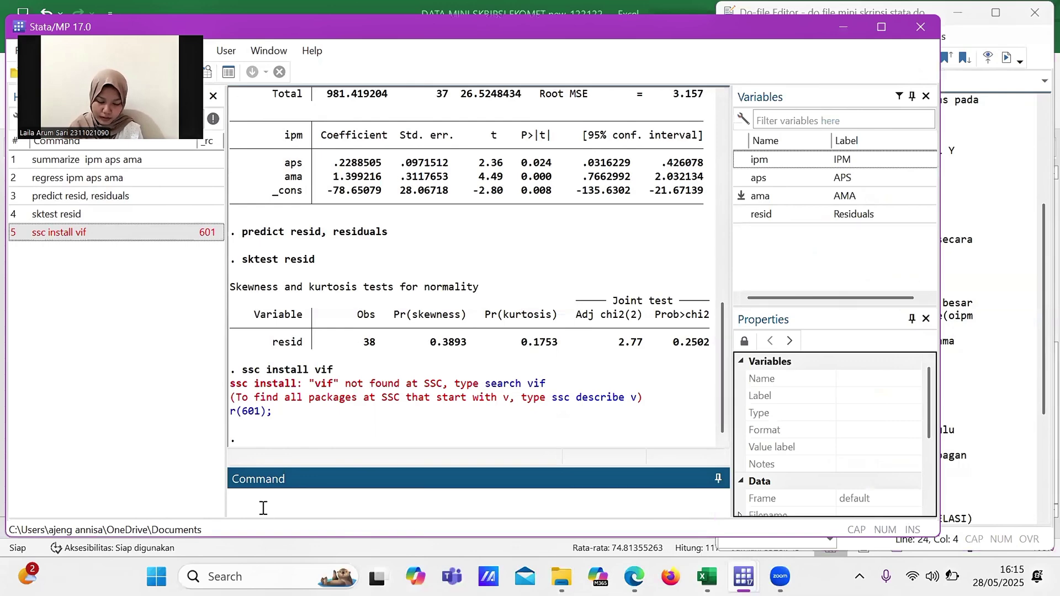
pyautogui.hotkey('ctrl', 'v')
pyautogui.press('Return')
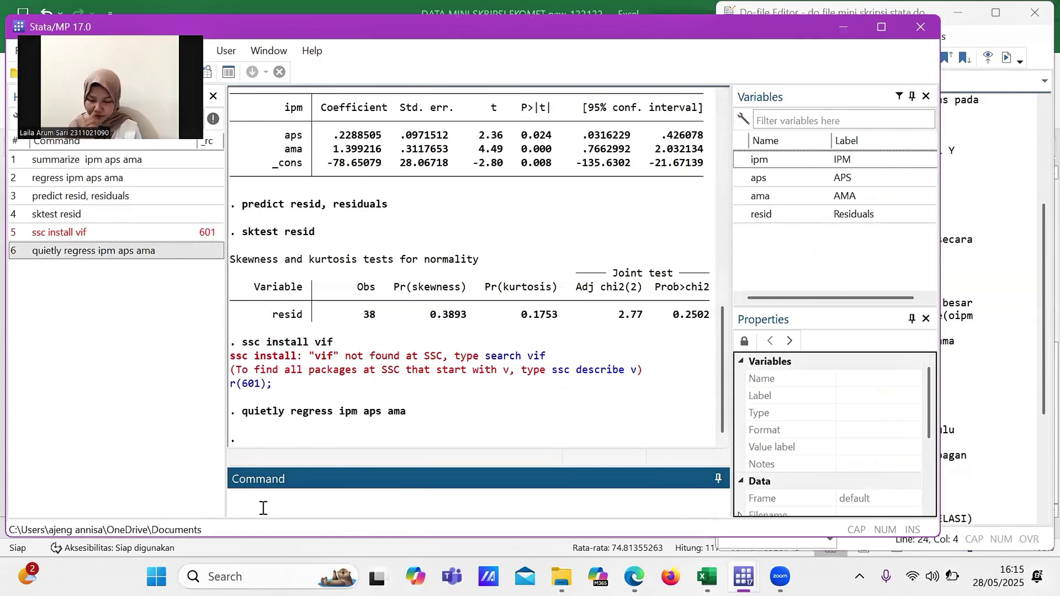
# Step: Compute the variance inflation factors for the ipm regression by running the do-file's command vif, uncentered
pyautogui.click(968, 222)
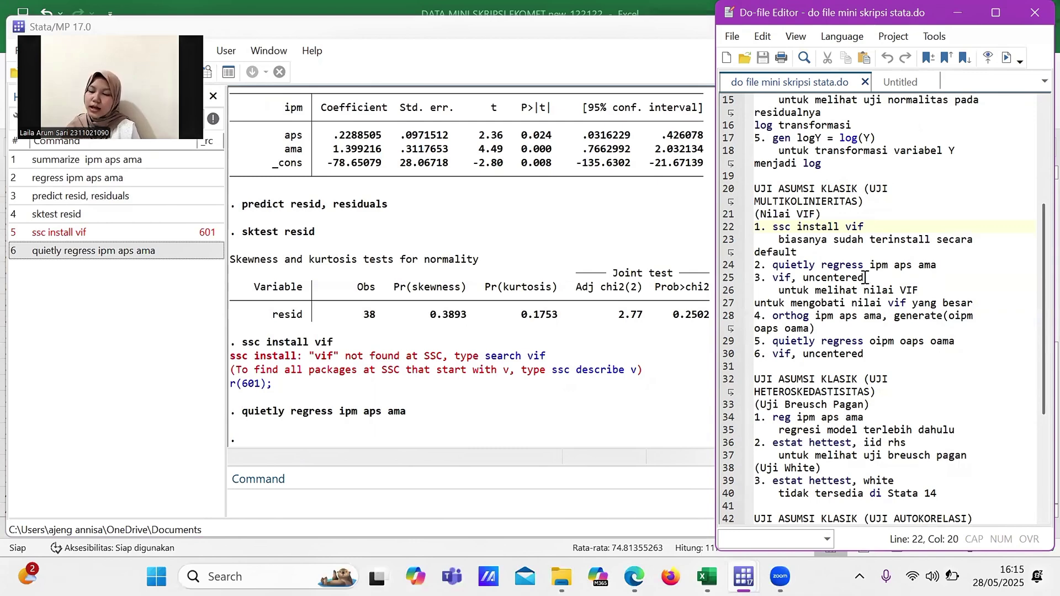
pyautogui.moveTo(865, 278); pyautogui.dragTo(773, 282)
pyautogui.hotkey('ctrl', 'c')
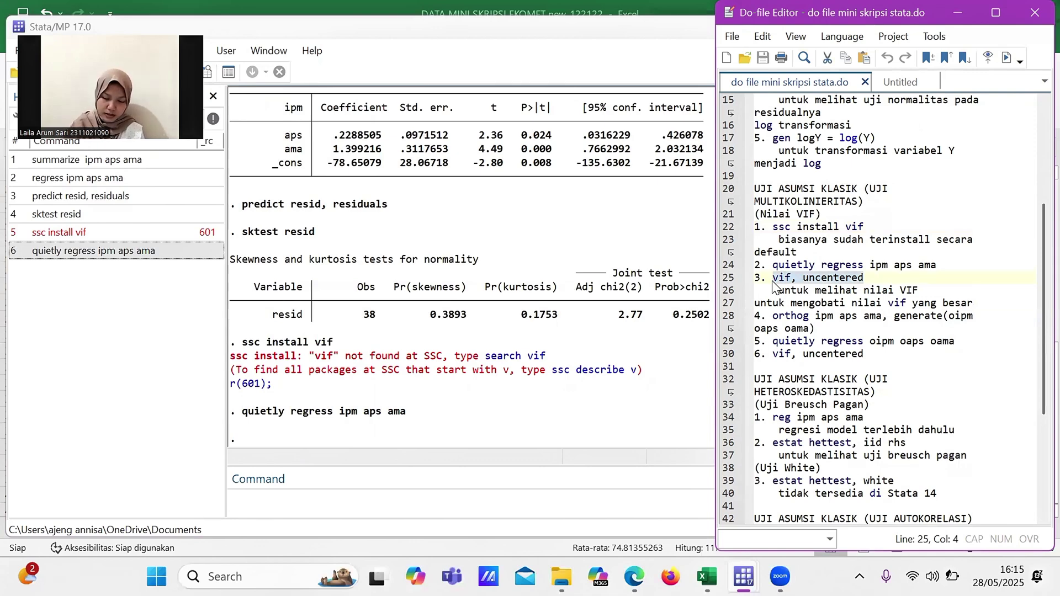
pyautogui.click(252, 508)
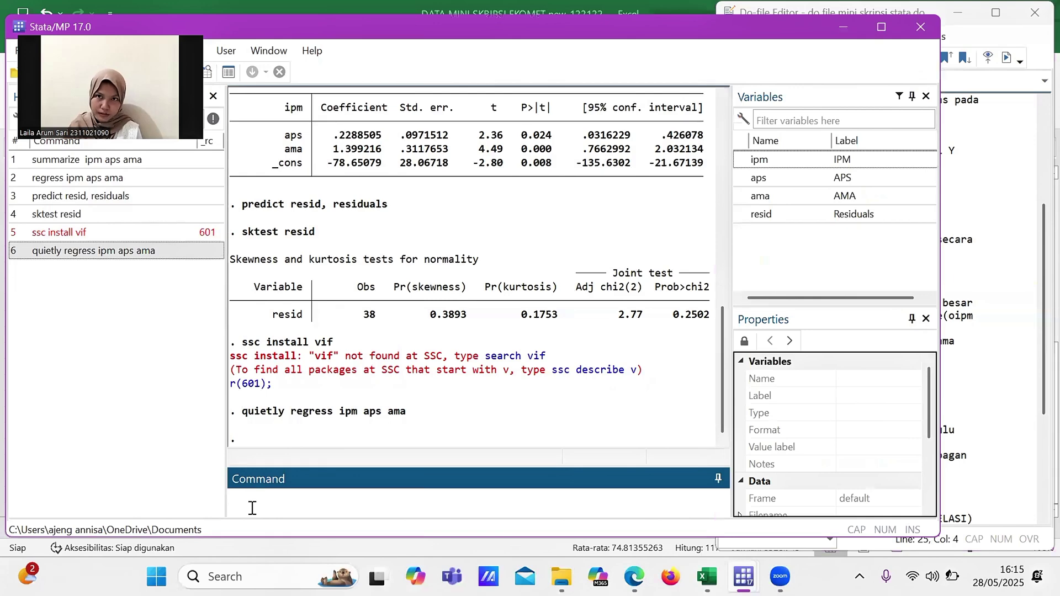
pyautogui.hotkey('ctrl', 'v')
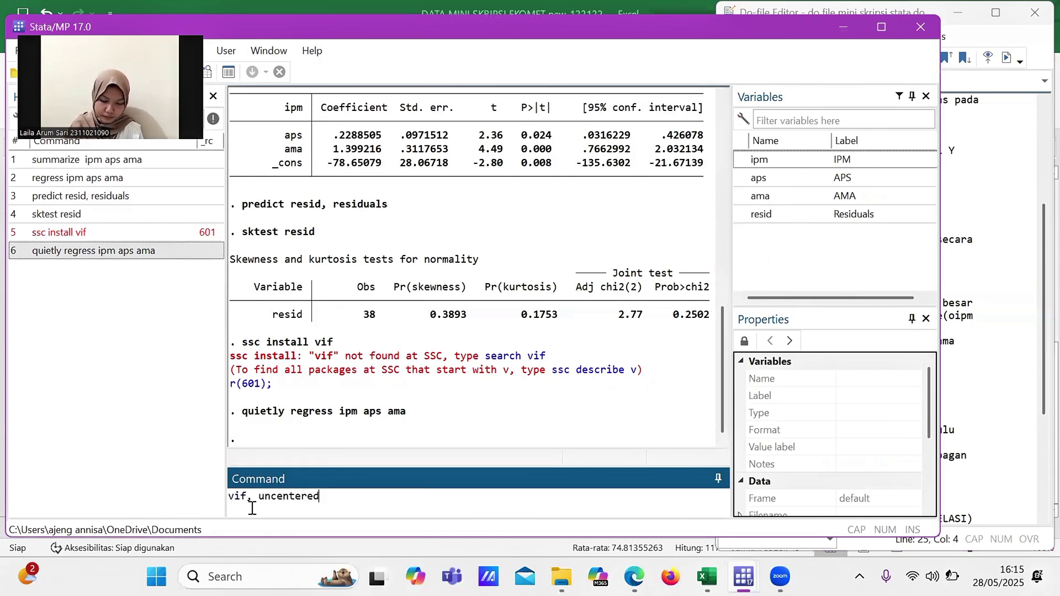
pyautogui.press('Return')
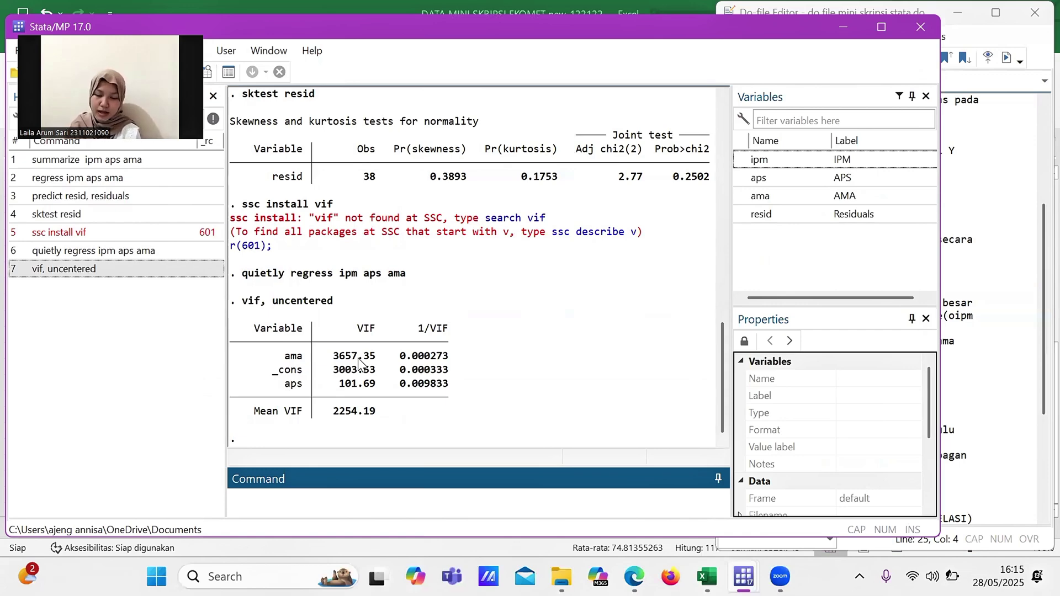
# Step: Orthogonalize the three variables by running the do-file's command orthog ipm aps ama, generate(oipm oaps oama)
pyautogui.click(989, 226)
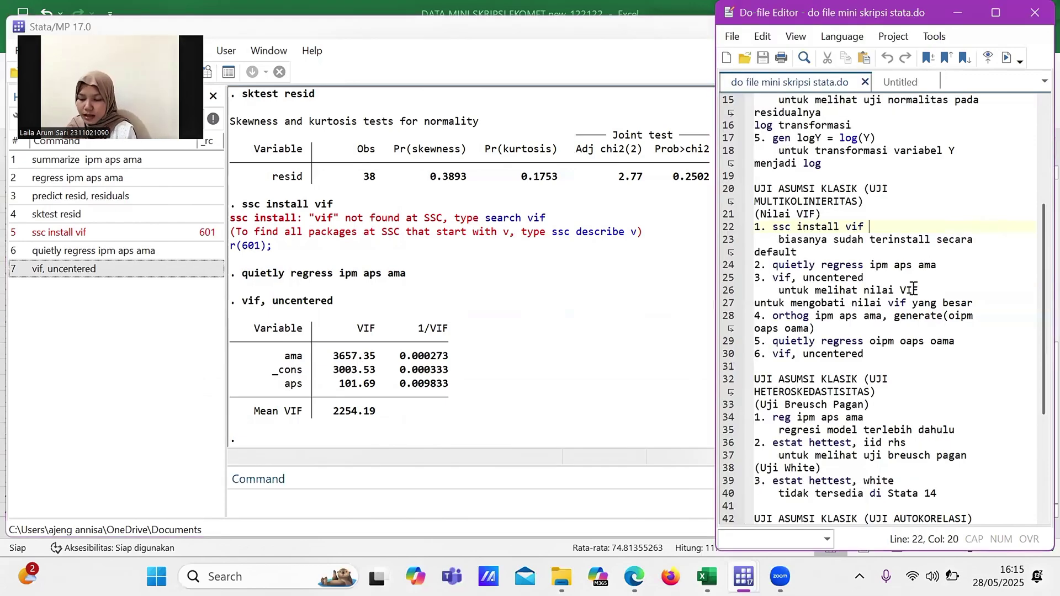
pyautogui.scroll(-2, 912, 290)
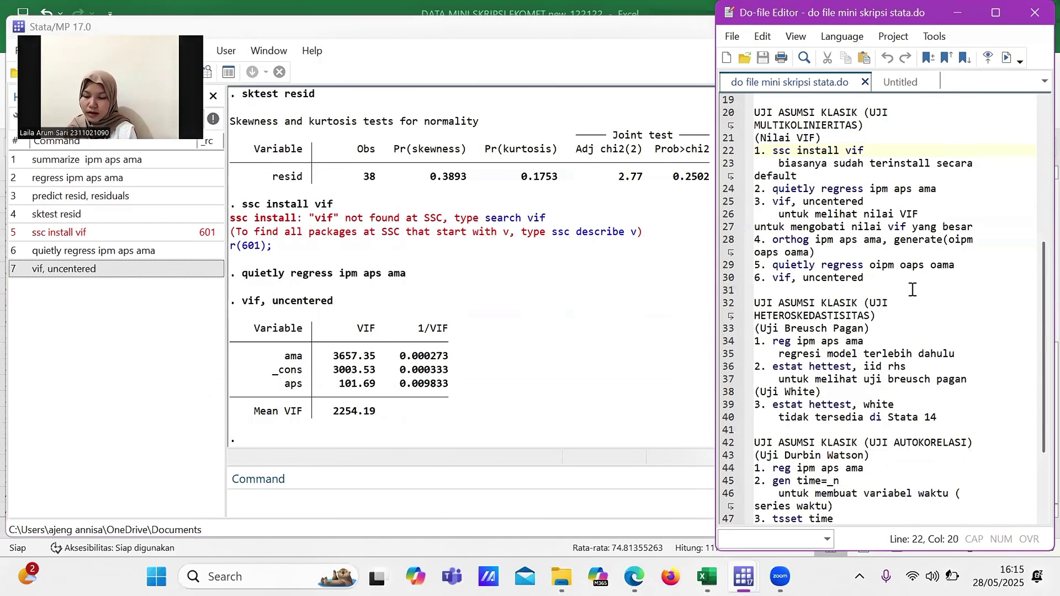
pyautogui.click(775, 240)
pyautogui.keyDown('shift'); pyautogui.click(818, 253); pyautogui.keyUp('shift')
pyautogui.hotkey('ctrl', 'c')
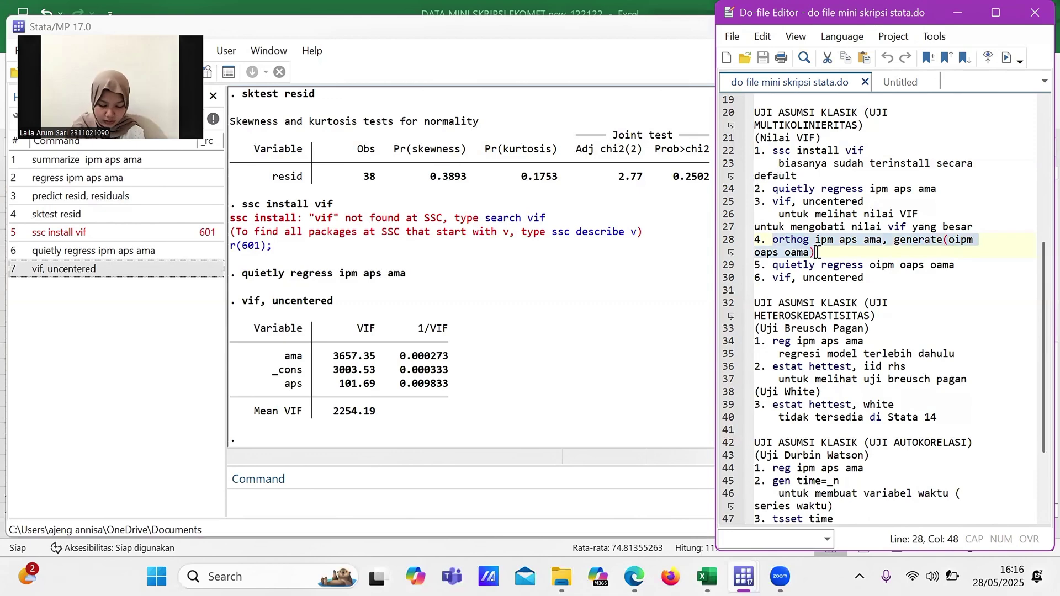
pyautogui.click(234, 510)
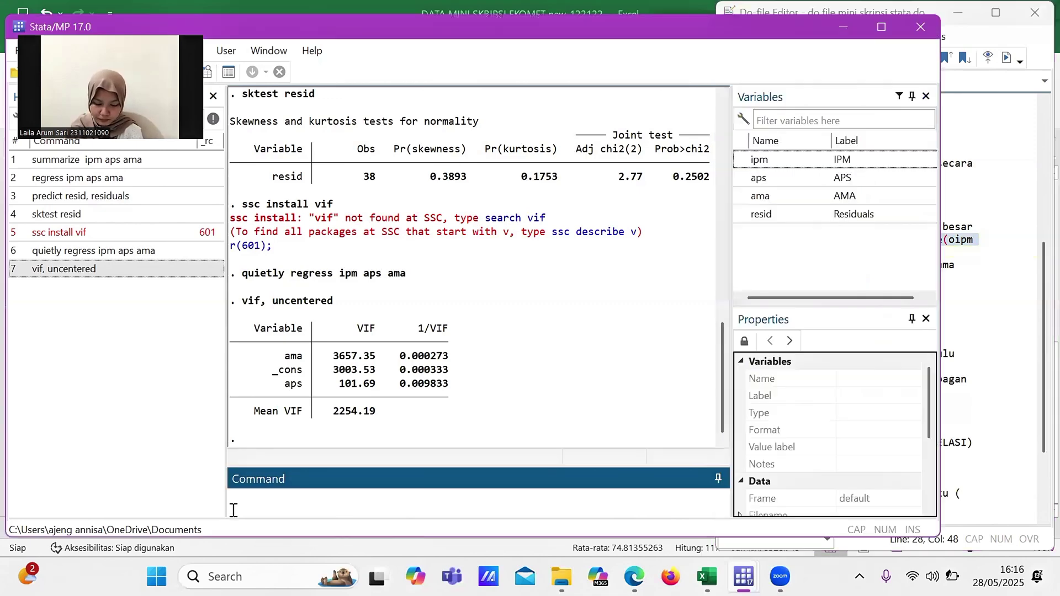
pyautogui.hotkey('ctrl', 'v')
pyautogui.press('Return')
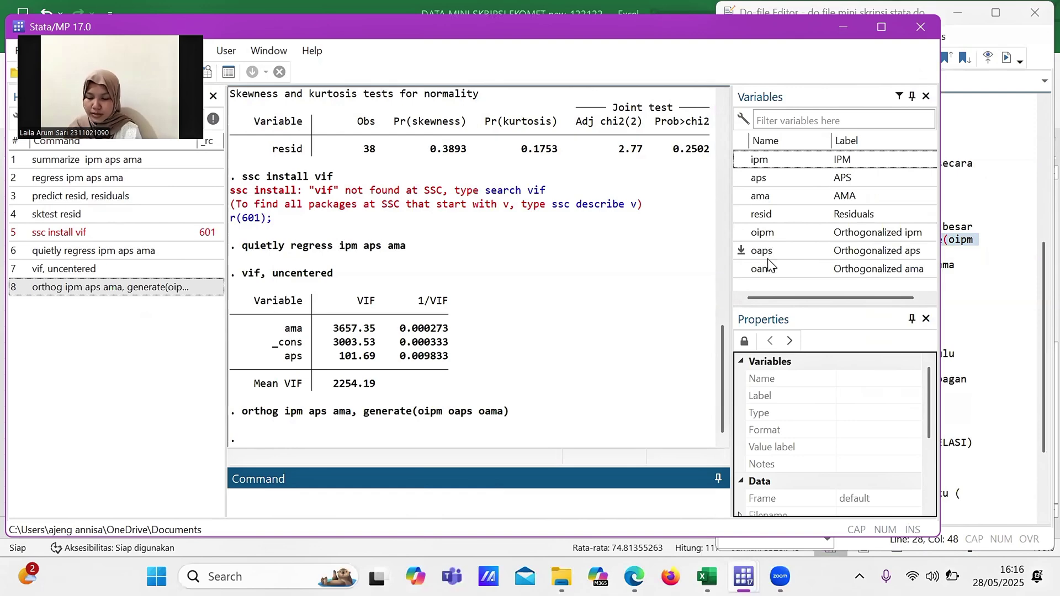
# Step: Copy the command quietly regress oipm oaps oama from the do-file and run it on the orthogonalized variables
pyautogui.click(1028, 201)
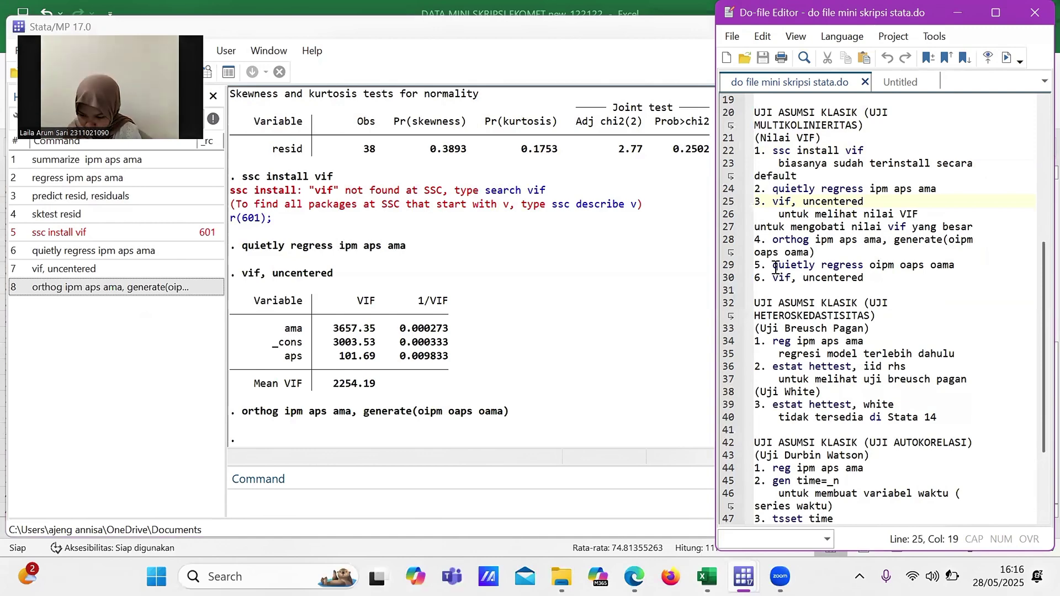
pyautogui.moveTo(775, 267); pyautogui.dragTo(955, 265)
pyautogui.hotkey('ctrl', 'c')
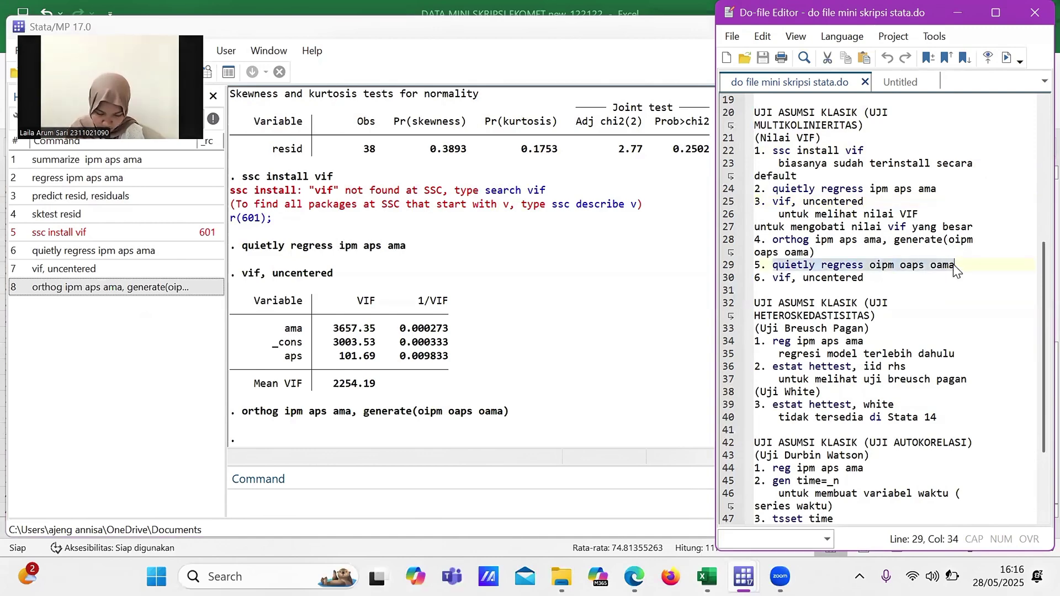
pyautogui.click(280, 505)
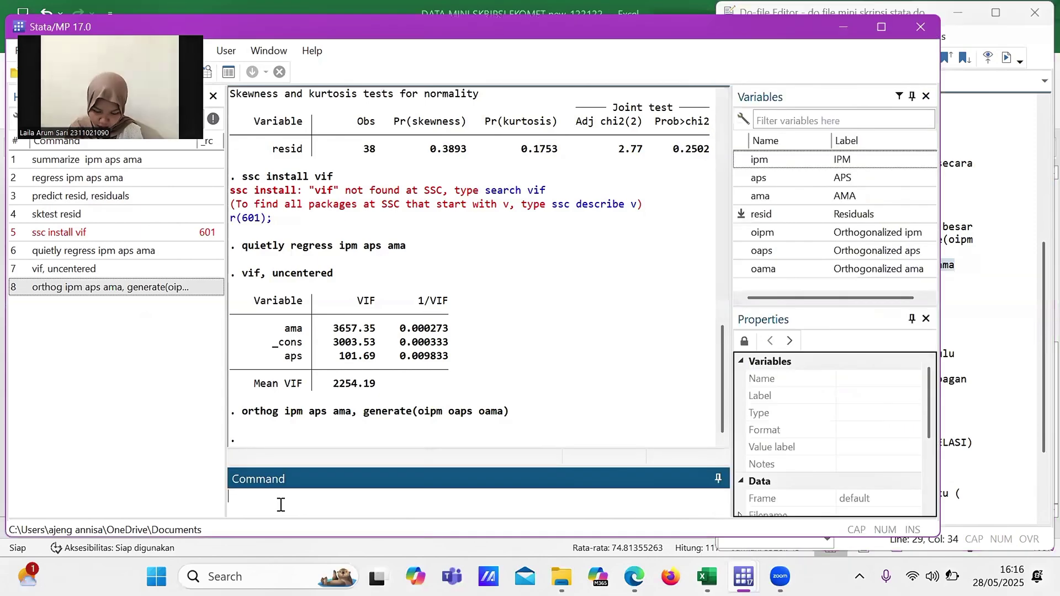
pyautogui.hotkey('ctrl', 'v')
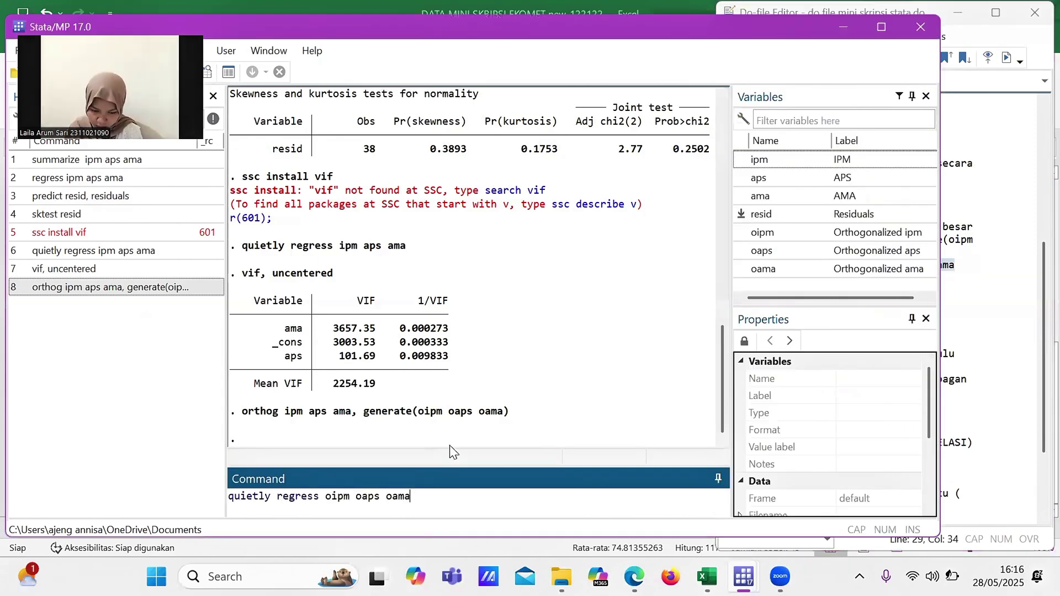
pyautogui.press('Return')
# Step: Run vif, uncentered from line 30 of the do-file to compute the orthogonalized regression's variance inflation factors
pyautogui.click(949, 304)
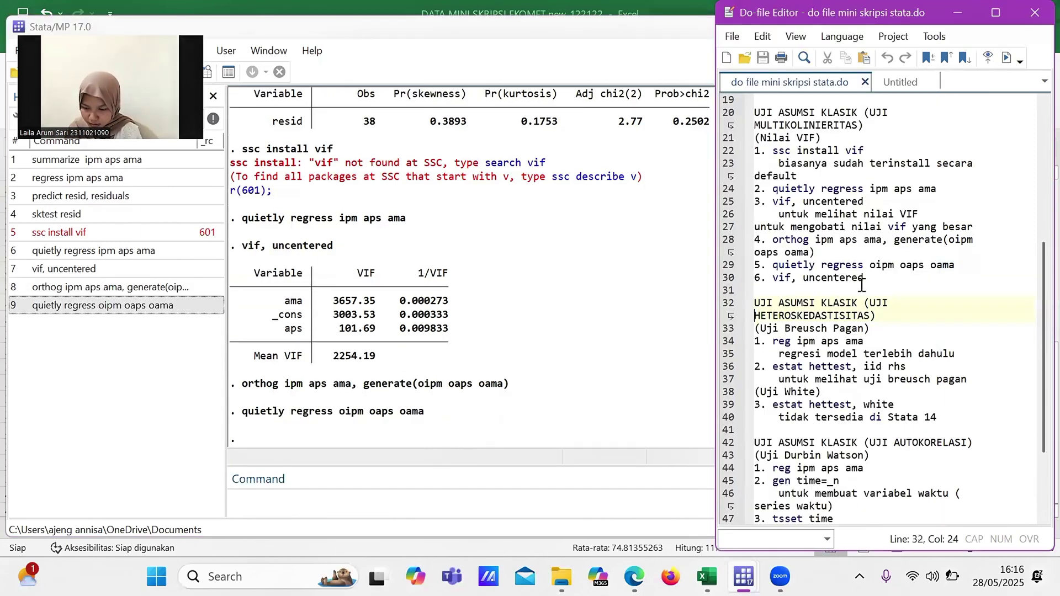
pyautogui.moveTo(865, 279); pyautogui.dragTo(774, 280)
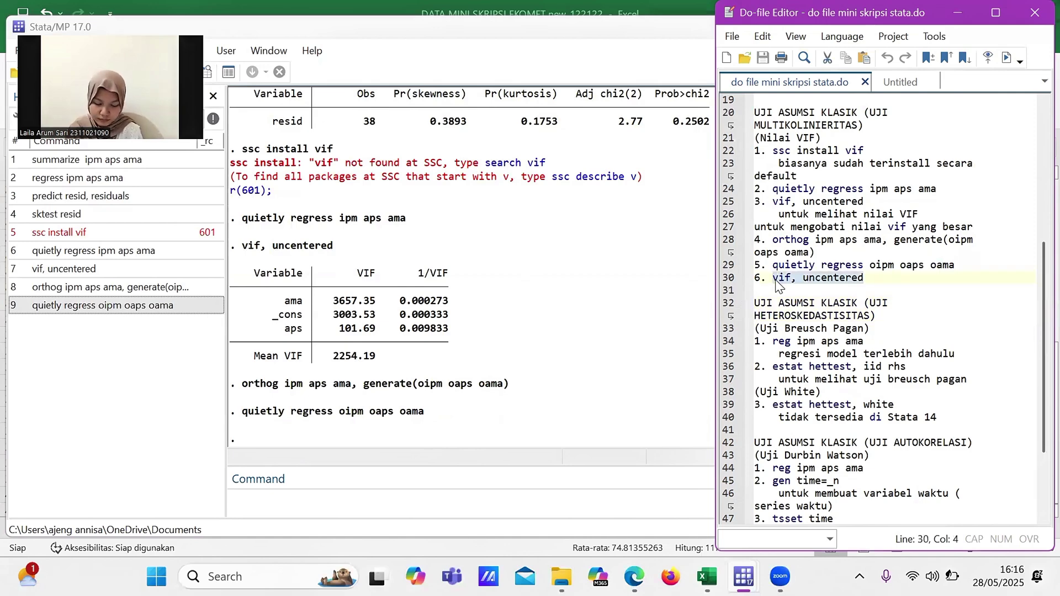
pyautogui.click(249, 502)
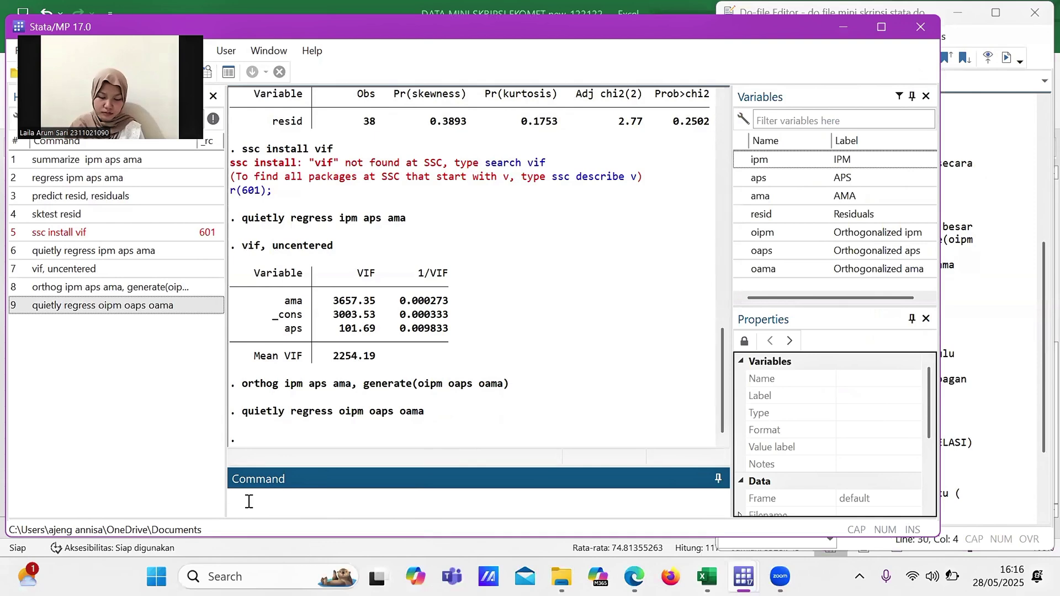
pyautogui.write('vif, uncentered')
pyautogui.press('Return')
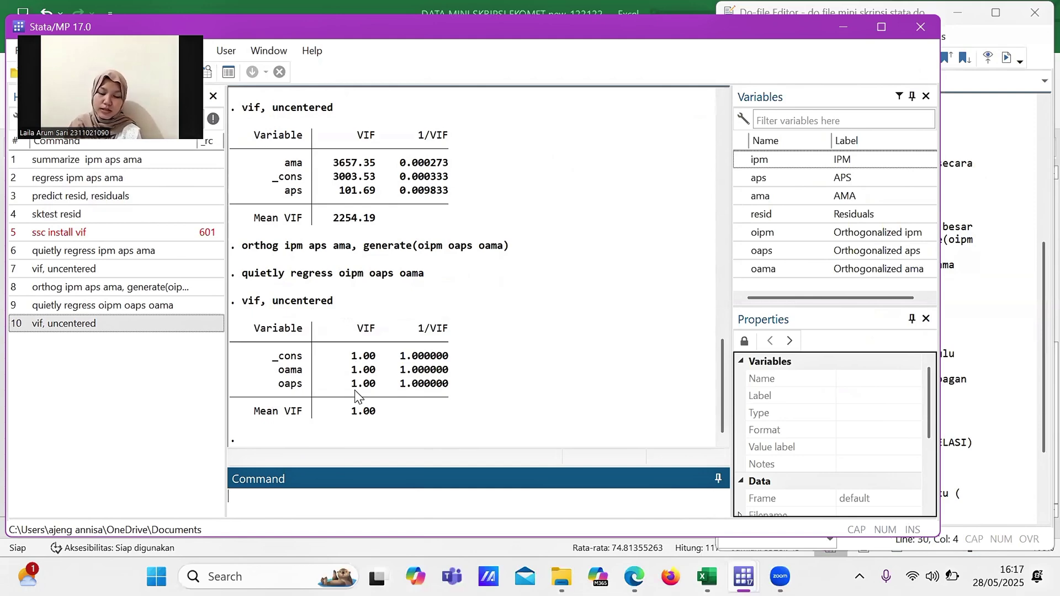
# Step: Run reg ipm aps ama from the do-file's heteroskedasticity section to estimate the model for the Breusch-Pagan test
pyautogui.click(994, 244)
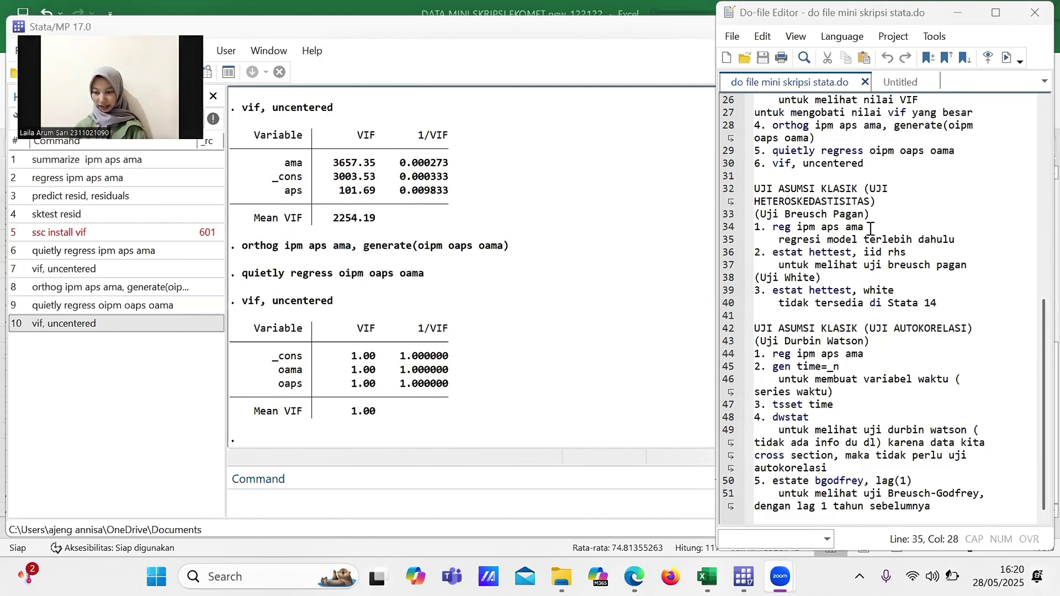
pyautogui.moveTo(870, 228); pyautogui.dragTo(774, 231)
pyautogui.hotkey('ctrl', 'c')
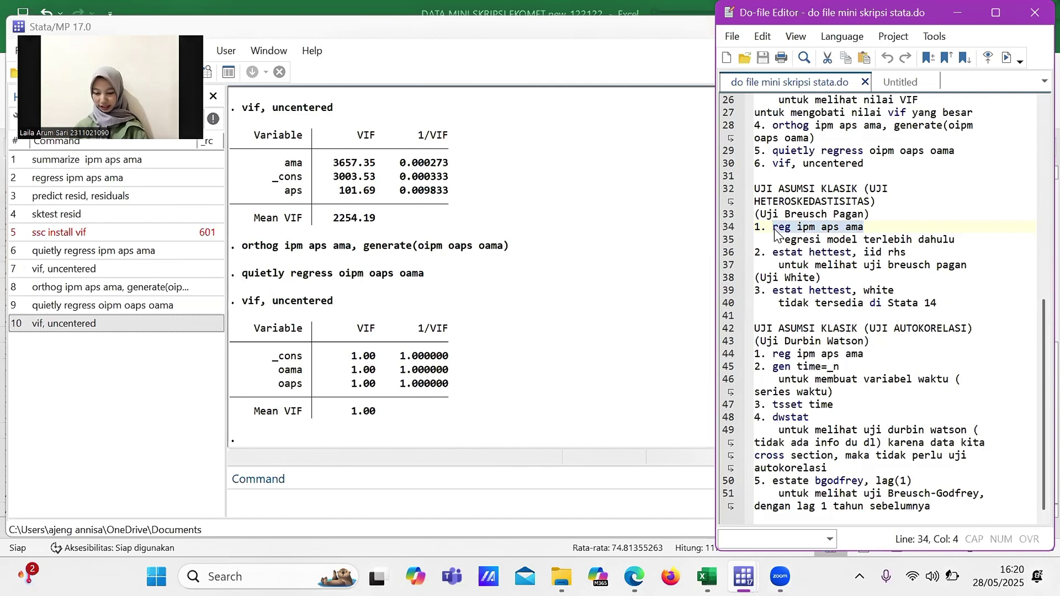
pyautogui.click(262, 505)
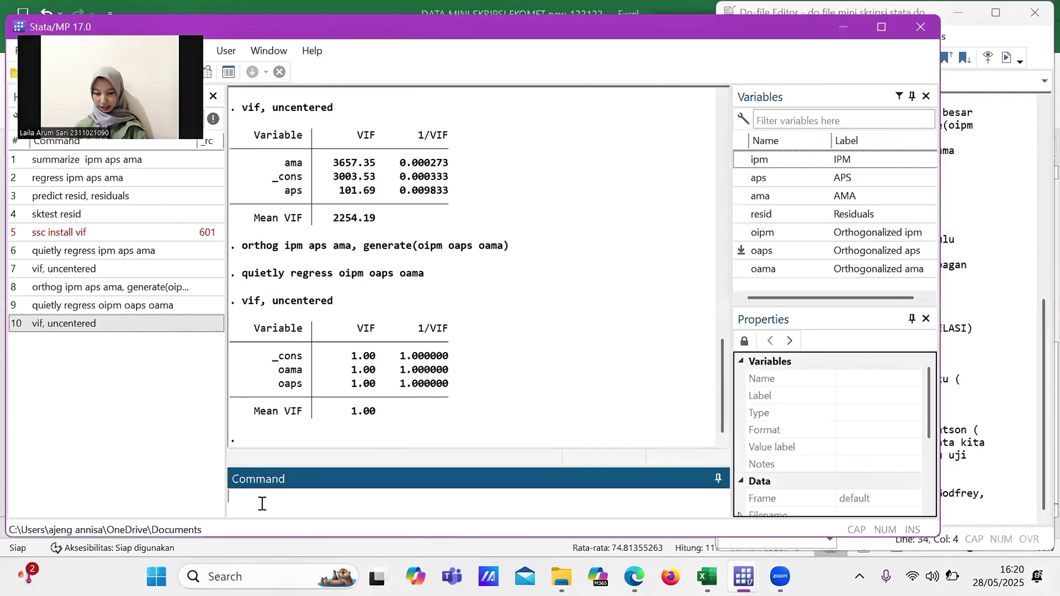
pyautogui.hotkey('ctrl', 'v')
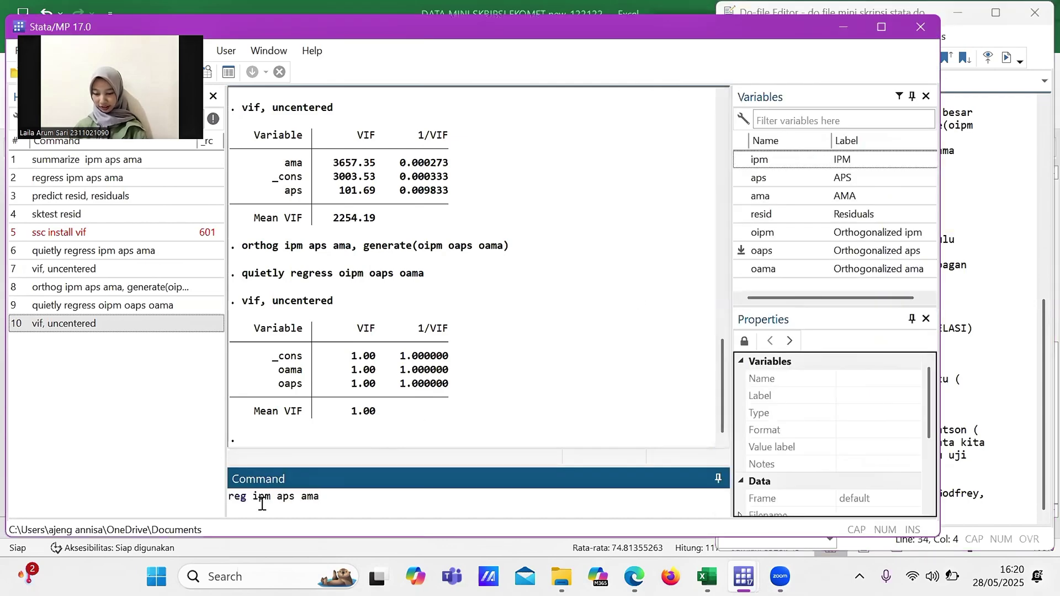
pyautogui.press('Return')
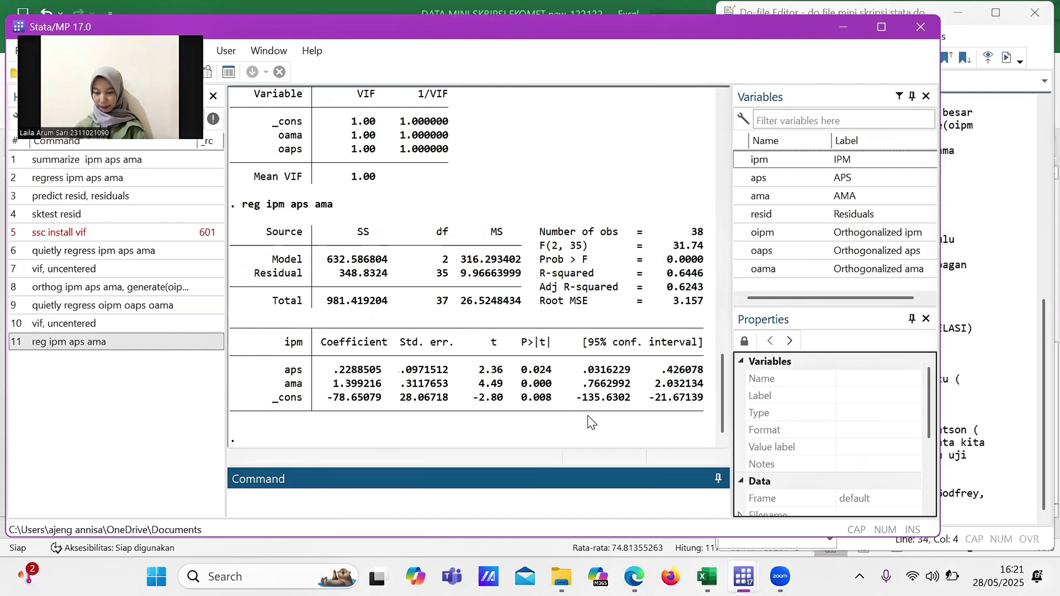
# Step: Run the Breusch-Pagan heteroskedasticity test with the do-file's command estat hettest, iid rhs
pyautogui.click(1025, 79)
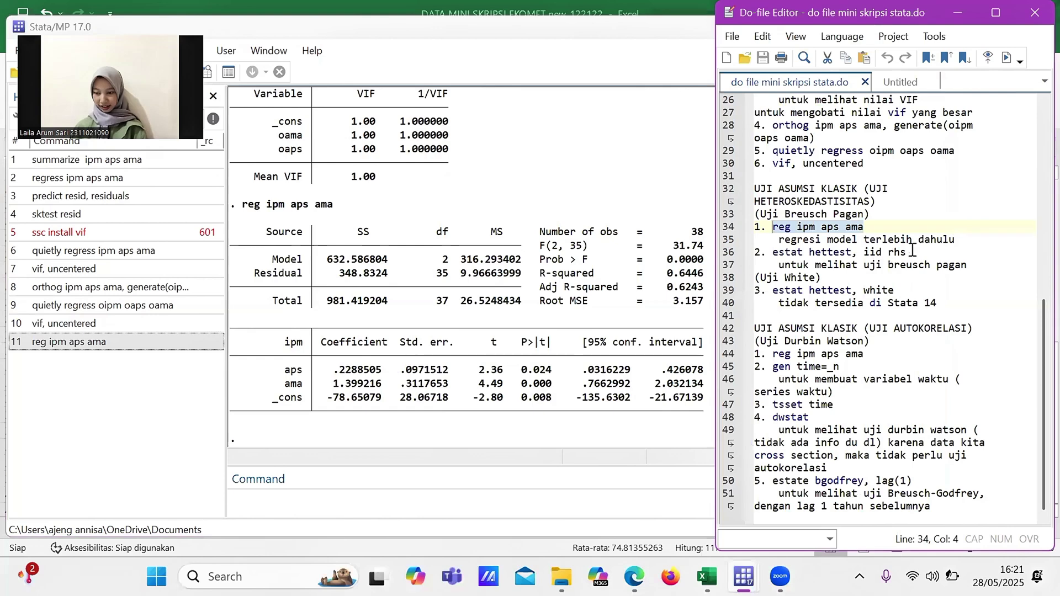
pyautogui.moveTo(907, 253); pyautogui.dragTo(775, 258)
pyautogui.hotkey('ctrl', 'c')
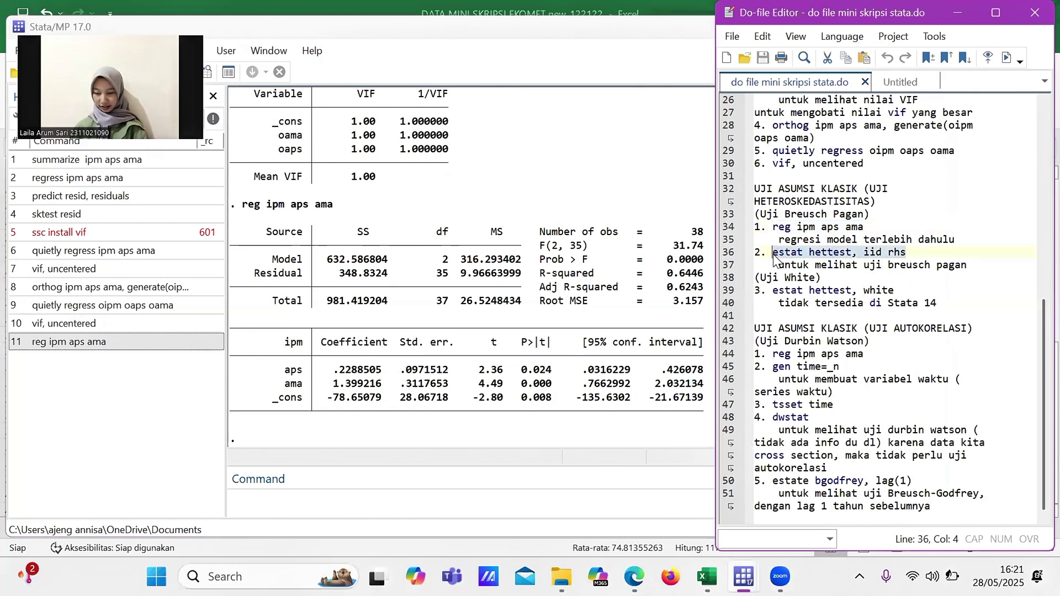
pyautogui.click(266, 507)
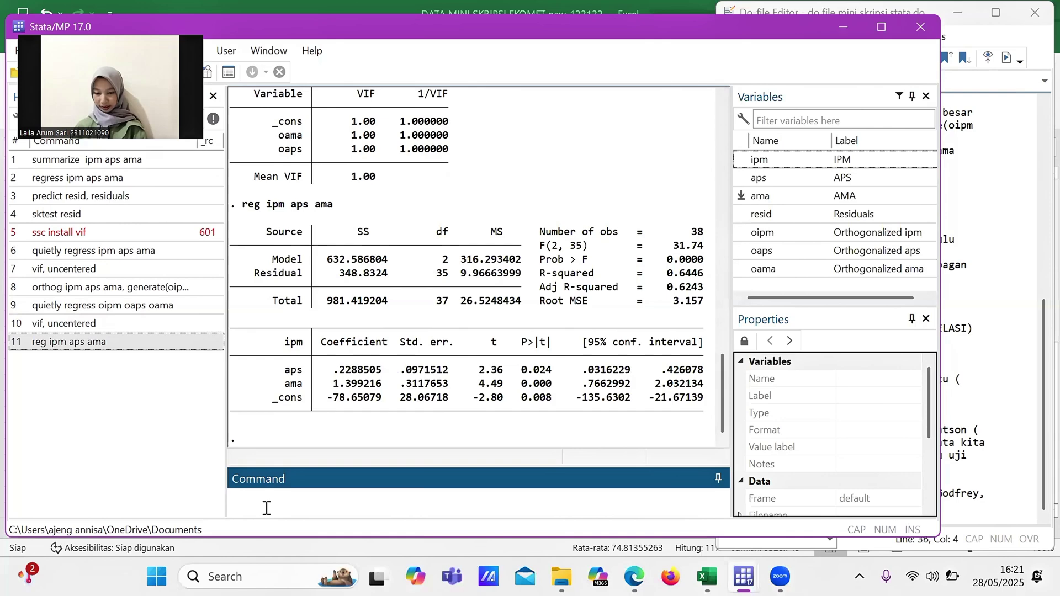
pyautogui.hotkey('ctrl', 'v')
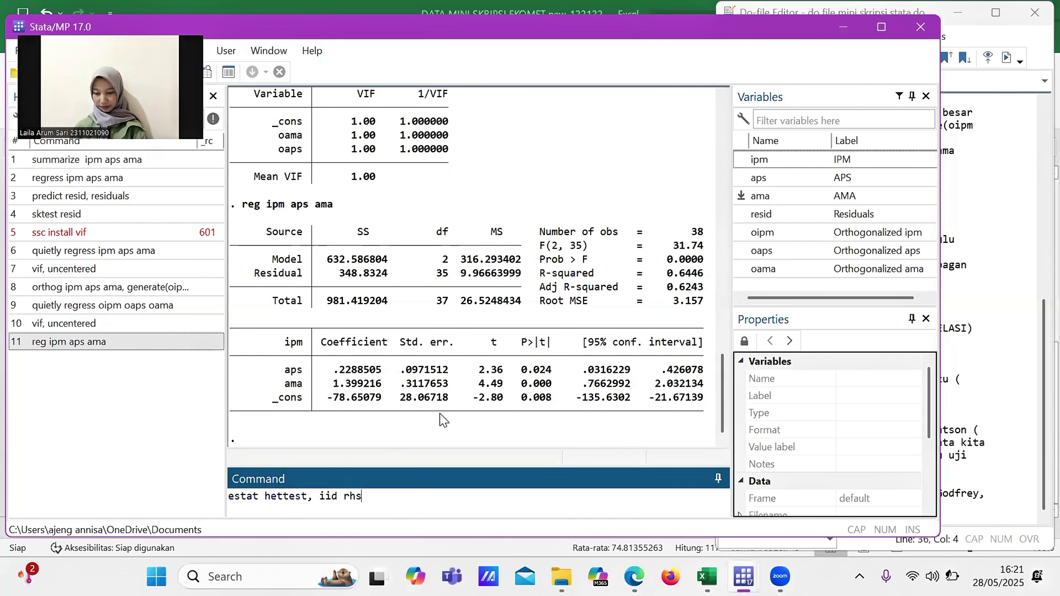
pyautogui.press('Return')
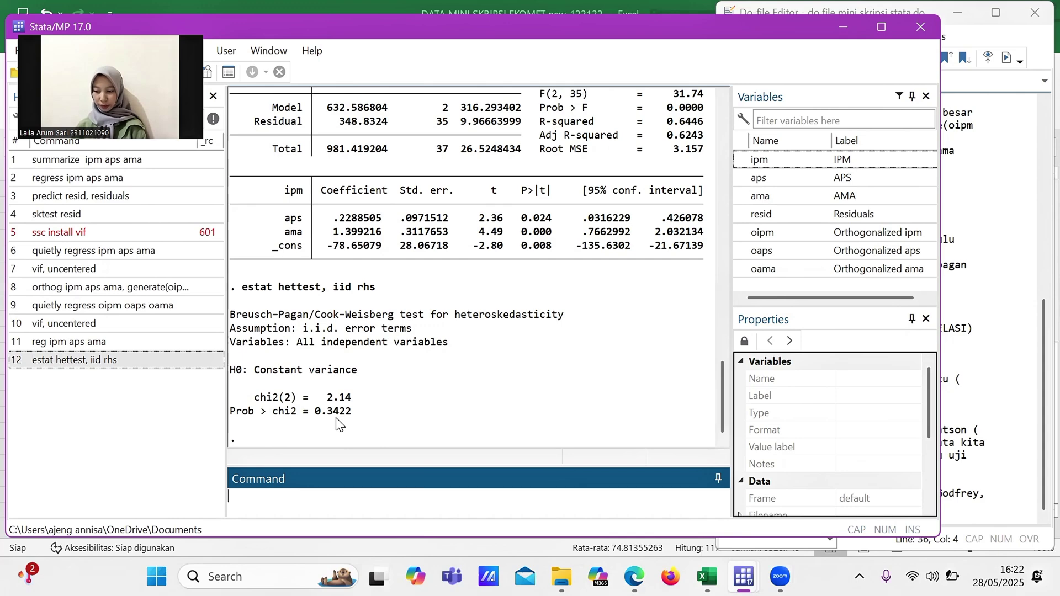
# Step: Run reg ipm aps ama from line 44 of the do-file to re-estimate the model for the autocorrelation test
pyautogui.hotkey('alt', 'Tab')
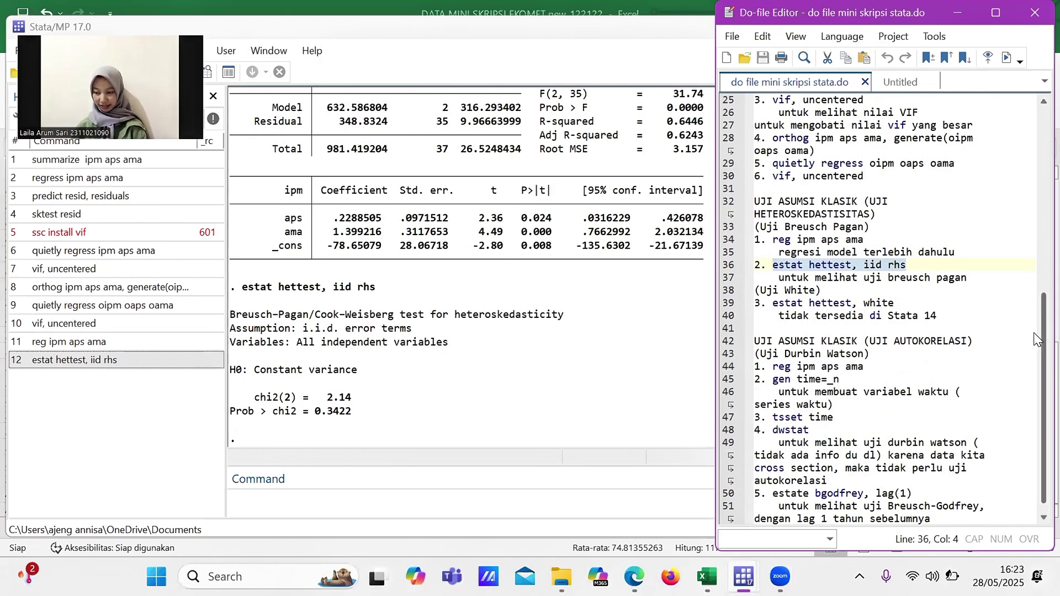
pyautogui.moveTo(1038, 365); pyautogui.dragTo(1038, 371)
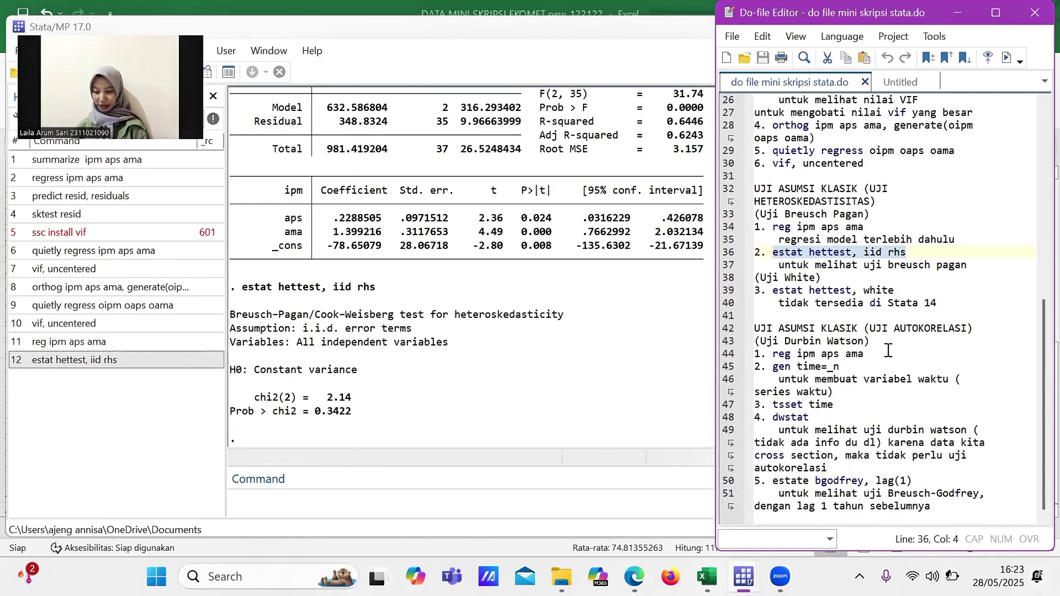
pyautogui.moveTo(862, 354); pyautogui.dragTo(773, 355)
pyautogui.hotkey('ctrl', 'c')
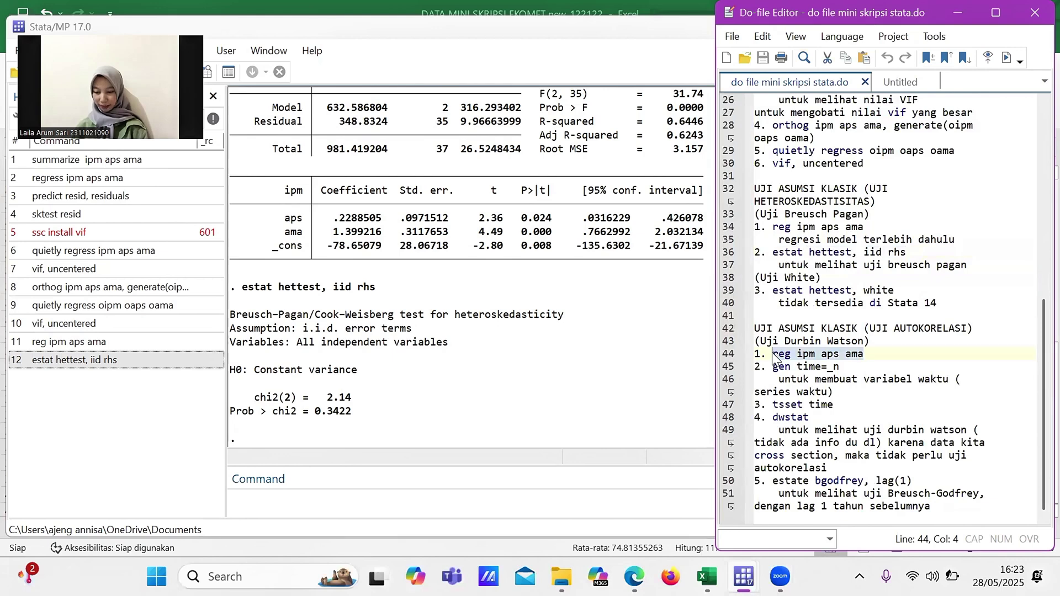
pyautogui.click(257, 497)
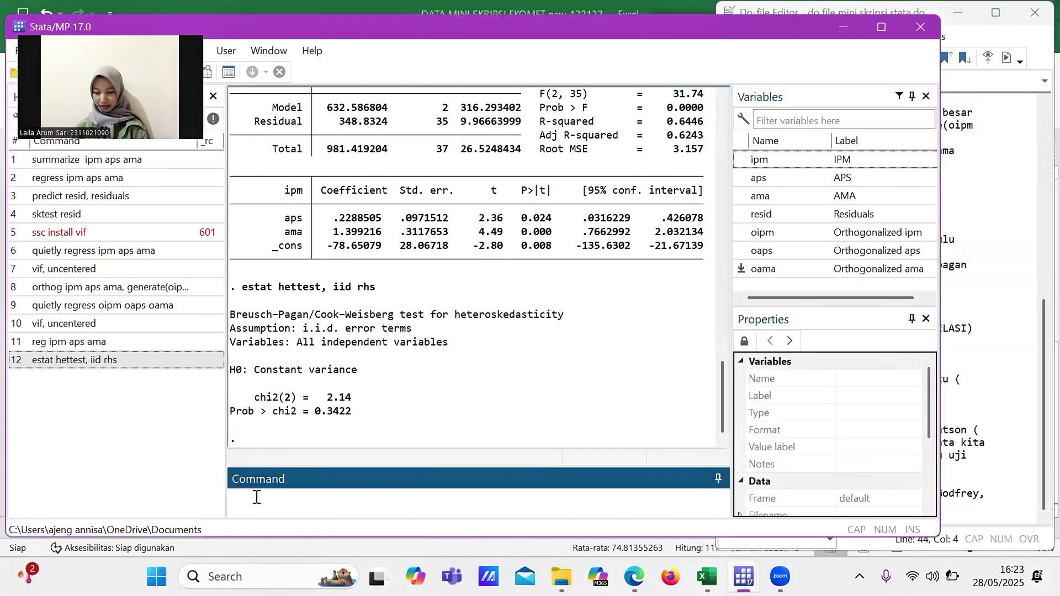
pyautogui.hotkey('ctrl', 'v')
pyautogui.press('Return')
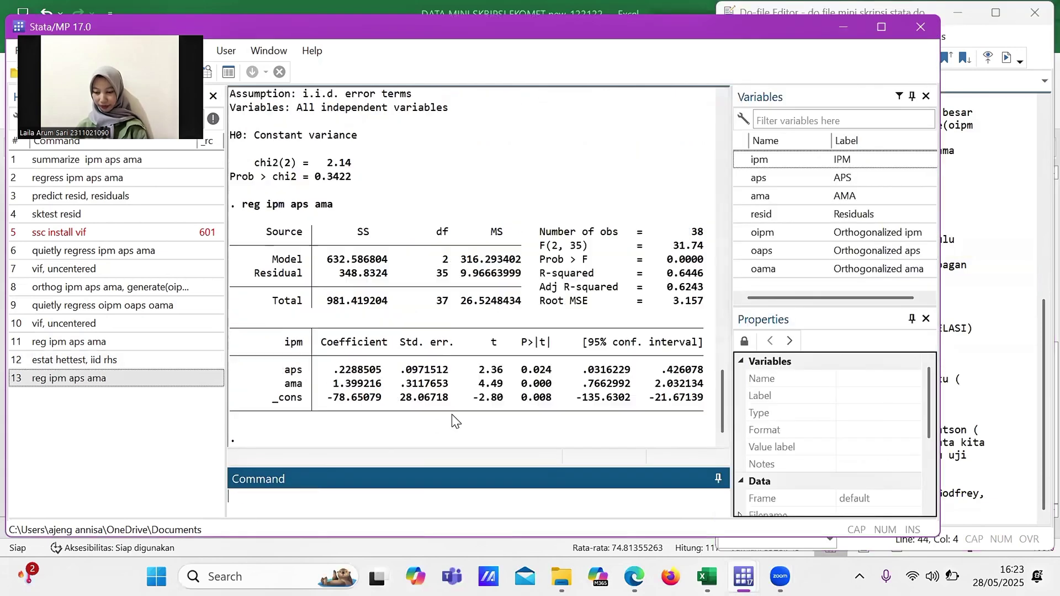
# Step: Create a time variable from the observation numbers by running the do-file's command gen time=_n
pyautogui.click(1004, 275)
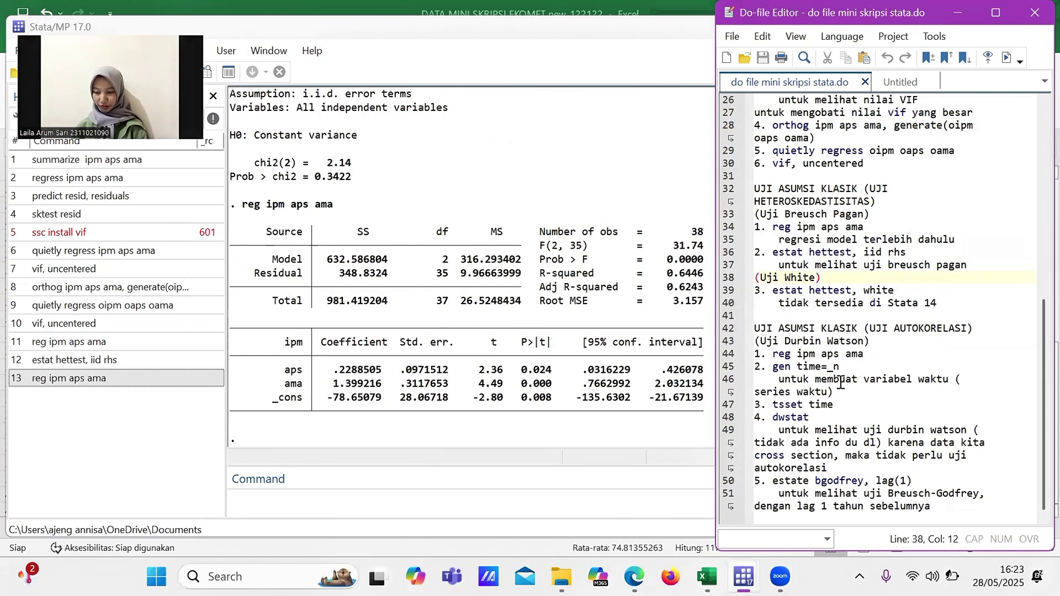
pyautogui.click(845, 368)
pyautogui.moveTo(783, 369); pyautogui.dragTo(775, 369)
pyautogui.hotkey('ctrl', 'c')
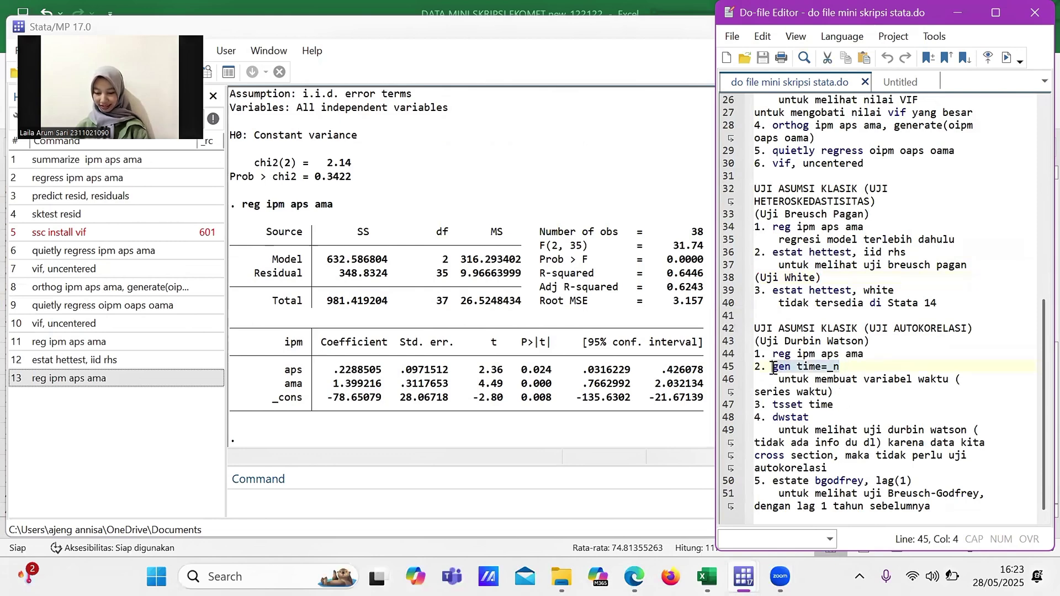
pyautogui.click(259, 494)
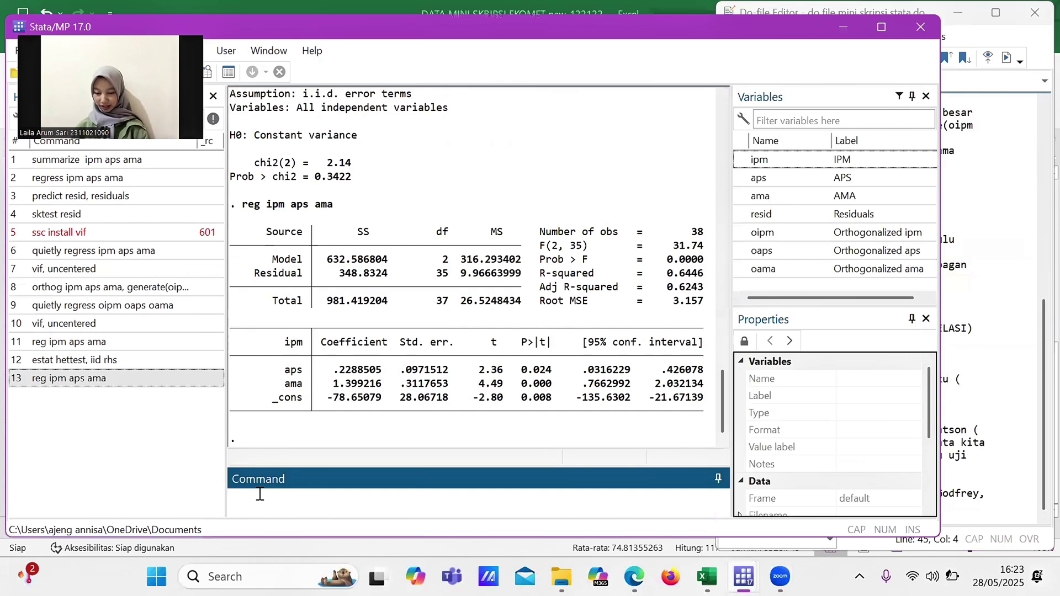
pyautogui.hotkey('ctrl', 'v')
pyautogui.press('Return')
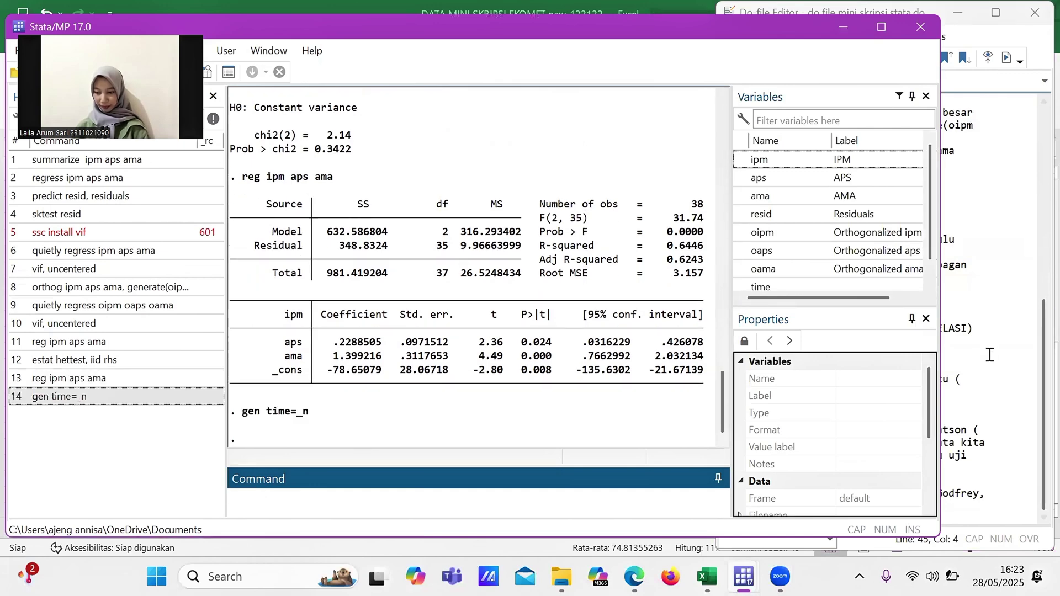
# Step: Declare the dataset as a time series by running the do-file's command tsset time
pyautogui.click(990, 355)
pyautogui.moveTo(833, 405); pyautogui.dragTo(776, 407)
pyautogui.hotkey('ctrl', 'c')
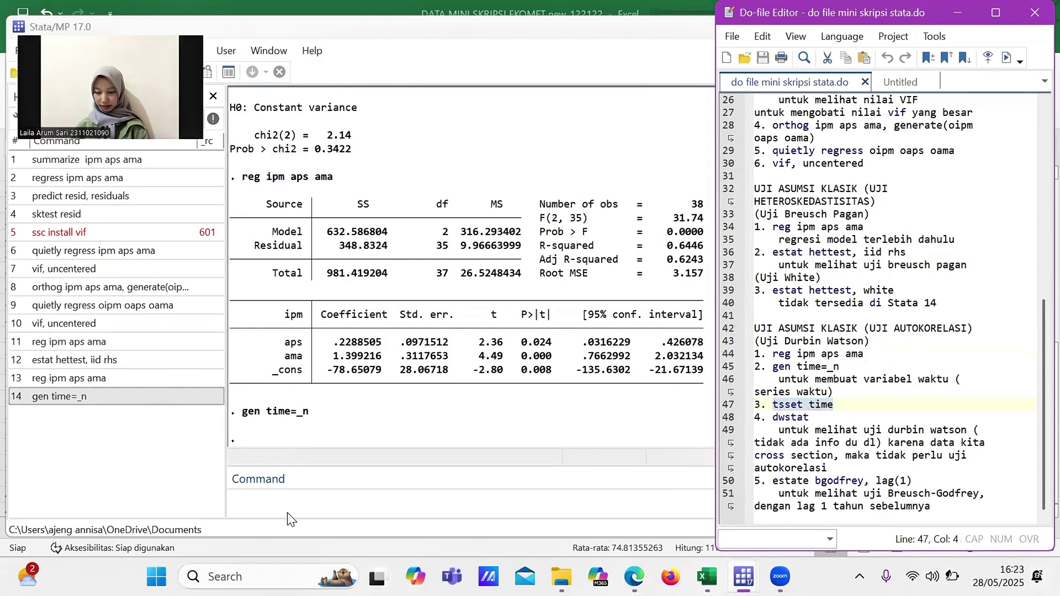
pyautogui.click(269, 508)
pyautogui.hotkey('ctrl', 'v')
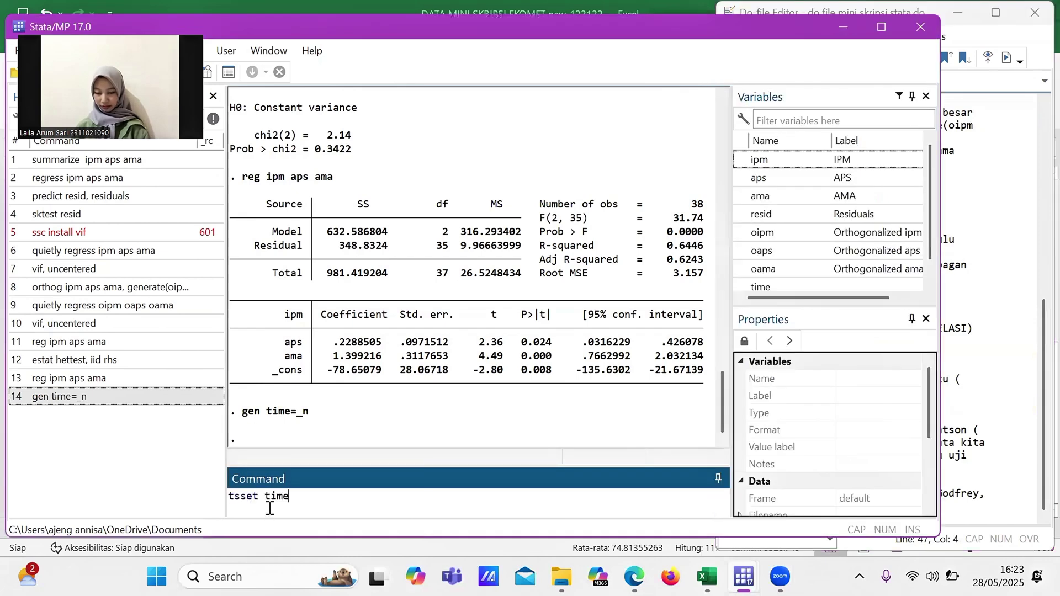
pyautogui.press('Return')
# Step: Compute the regression's Durbin-Watson statistic by running dwstat from line 48 of the do-file, and return to the do-file
pyautogui.click(1001, 352)
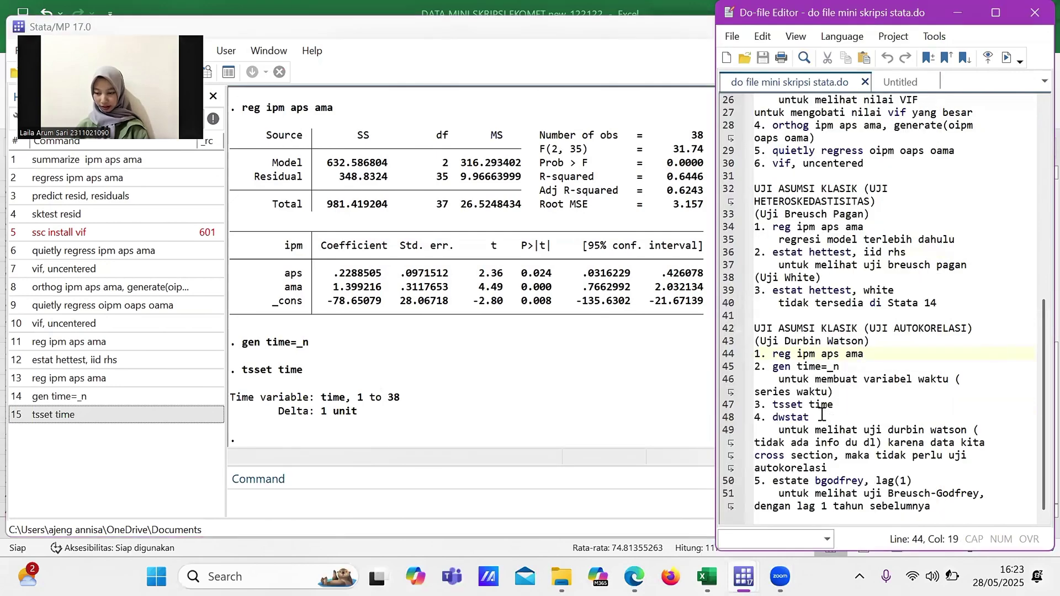
pyautogui.moveTo(820, 415); pyautogui.dragTo(775, 418)
pyautogui.hotkey('ctrl', 'c')
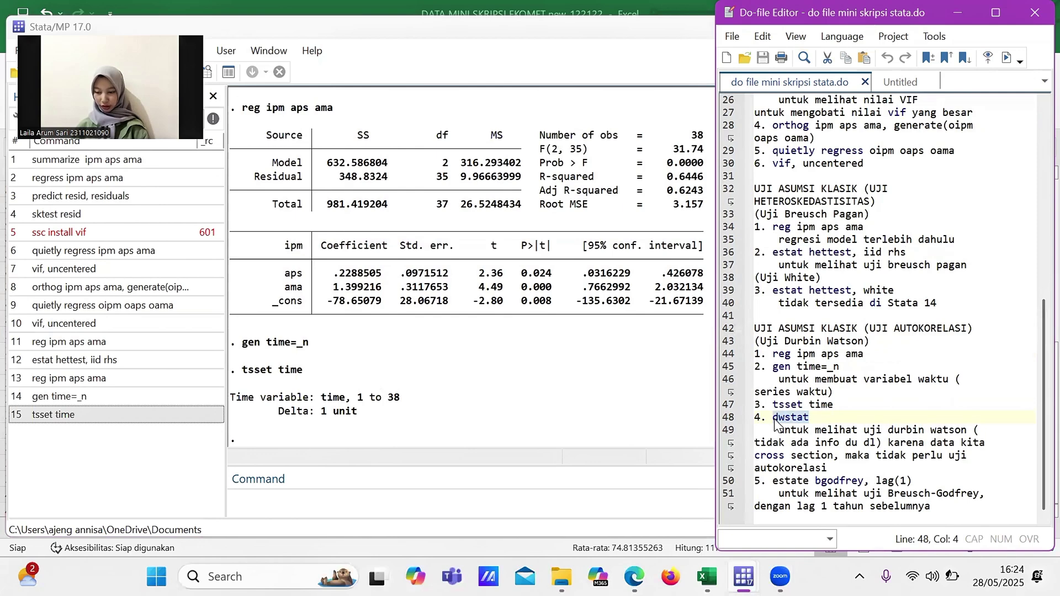
pyautogui.click(265, 507)
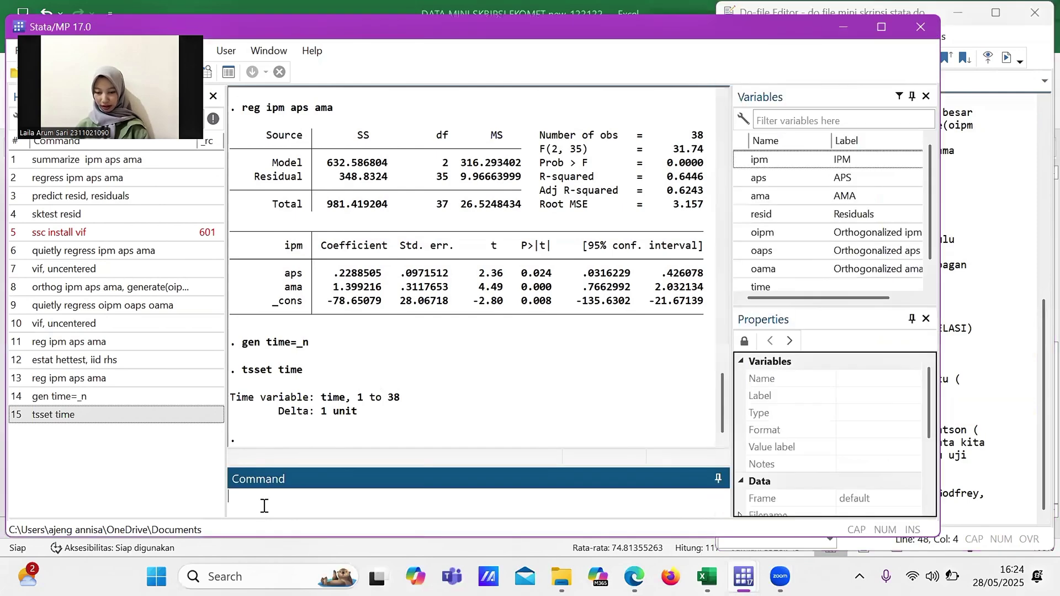
pyautogui.hotkey('ctrl', 'v')
pyautogui.press('Return')
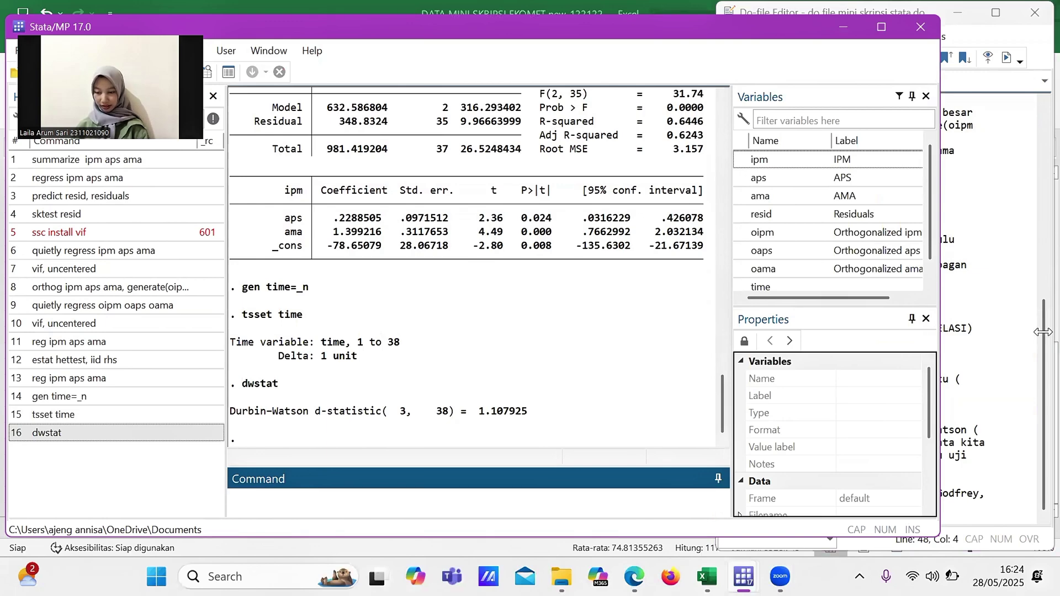
pyautogui.click(1032, 349)
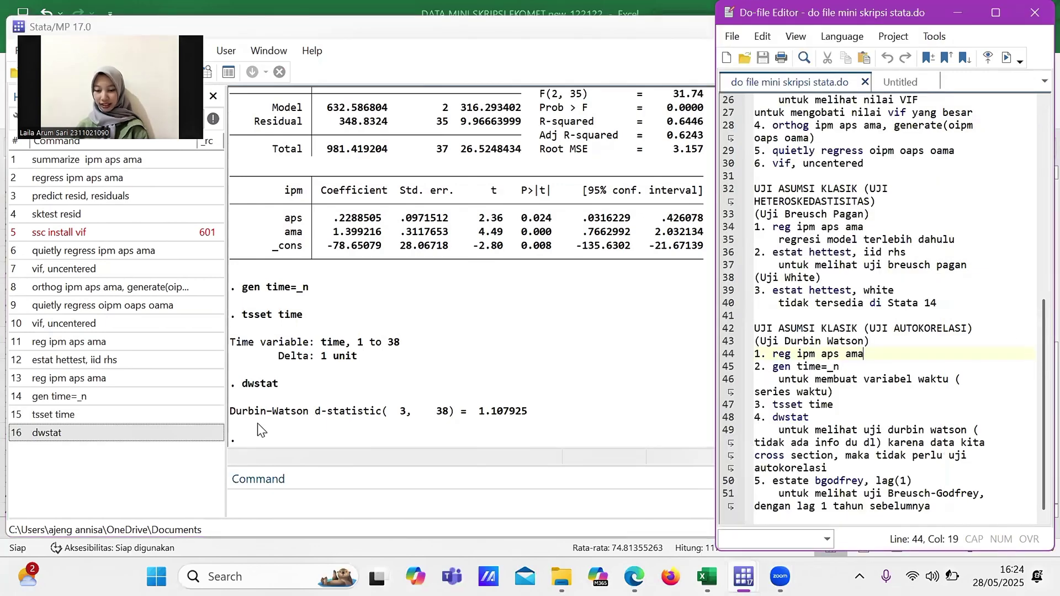